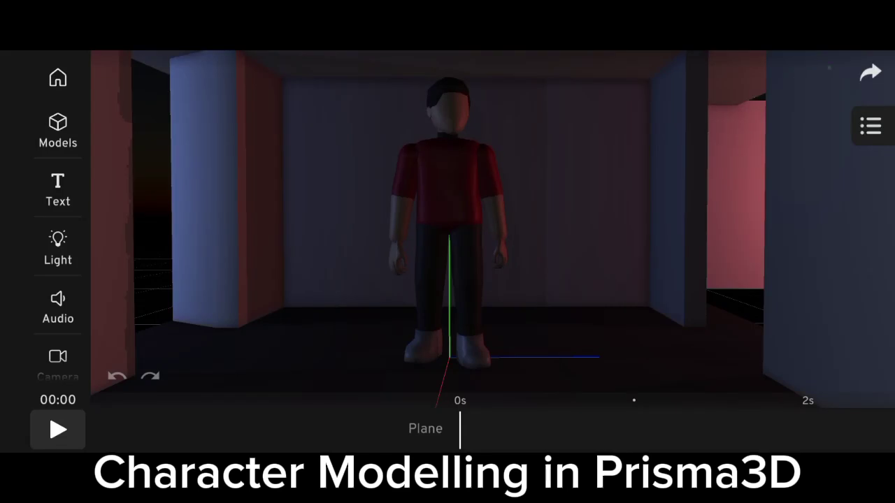
# Add a single Cylinder from Models to a new, empty scene
pyautogui.scroll(-2, 447, 231)
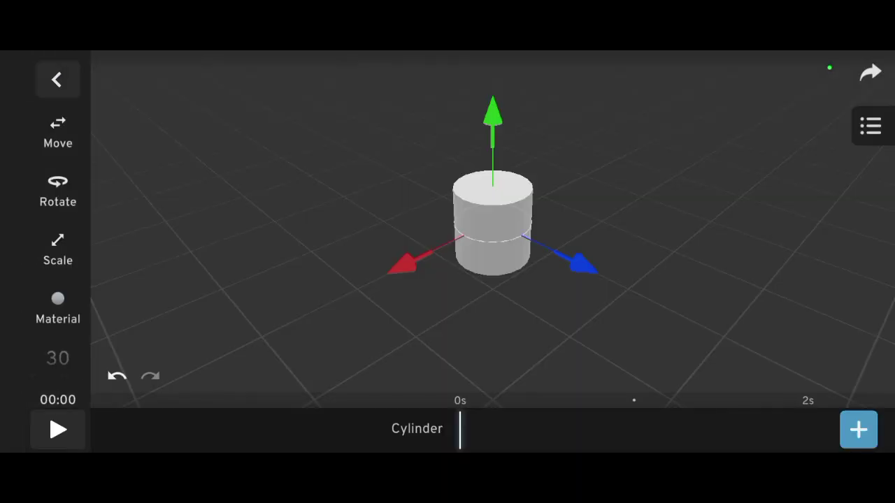
# Scale the cylinder down to 0.2 on all three axes
pyautogui.moveTo(576, 256); pyautogui.dragTo(462, 258)
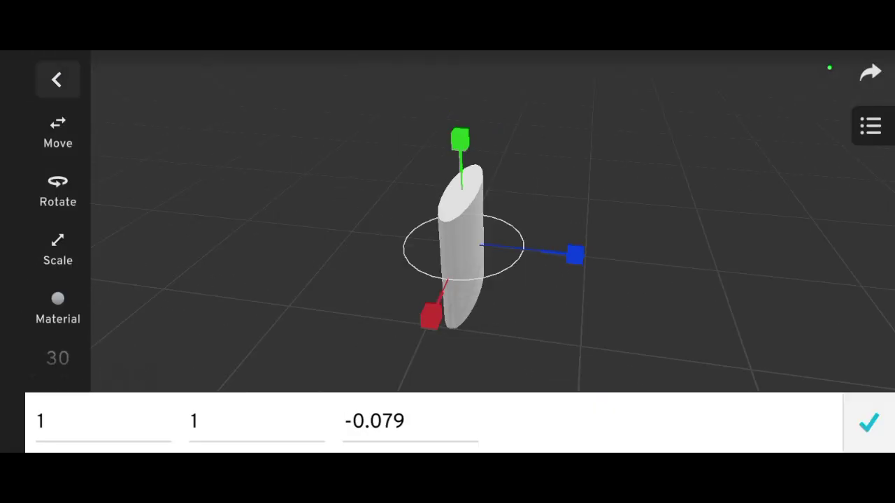
pyautogui.click(371, 421)
pyautogui.press('BackSpace')
pyautogui.press('BackSpace')
pyautogui.press('BackSpace')
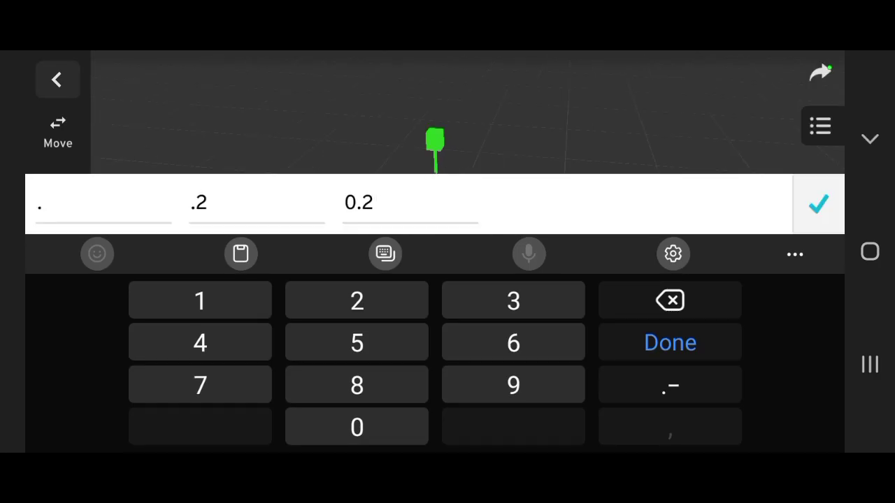
pyautogui.write('2')
pyautogui.press('Return')
pyautogui.moveTo(489, 315)
pyautogui.mouseDown()
pyautogui.moveTo(420, 314)
pyautogui.moveTo(475, 308)
pyautogui.mouseUp()
# In edit mode, delete the cylinder's top cap and fill the open rim with one face
pyautogui.click(58, 301)
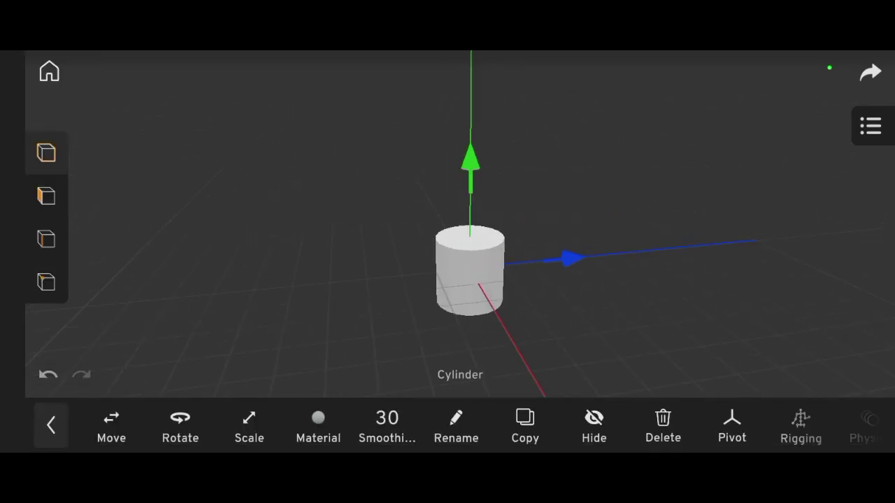
pyautogui.moveTo(366, 137); pyautogui.dragTo(634, 247)
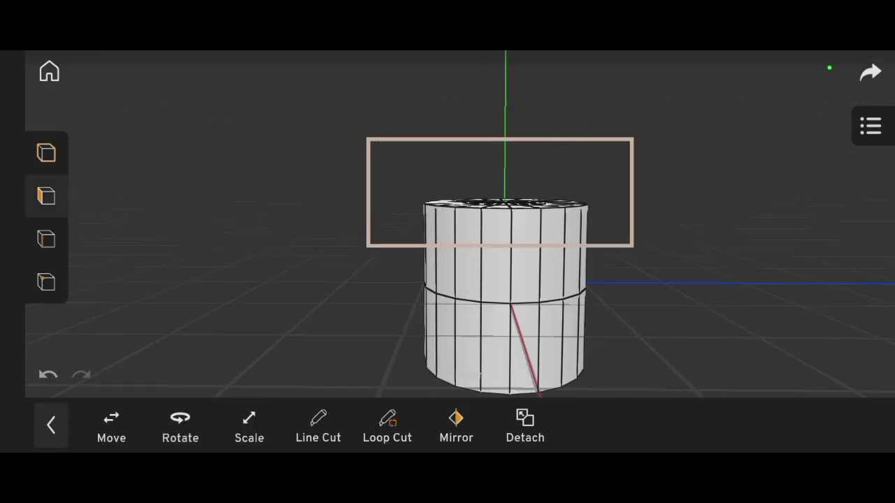
pyautogui.click(731, 428)
pyautogui.click(518, 126)
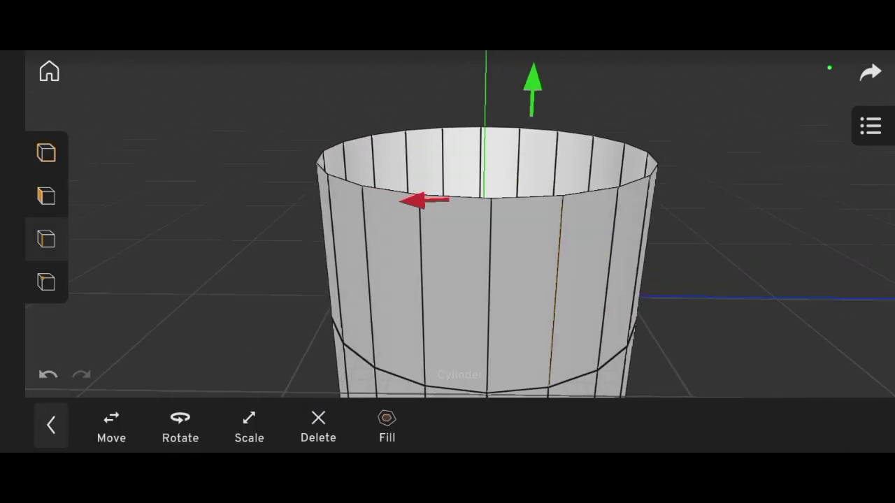
pyautogui.scroll(-3, 448, 224)
pyautogui.click(46, 196)
# Delete the cylinder's bottom cap and fill the bottom rim with a single face
pyautogui.moveTo(448, 315); pyautogui.dragTo(448, 140)
pyautogui.click(462, 203)
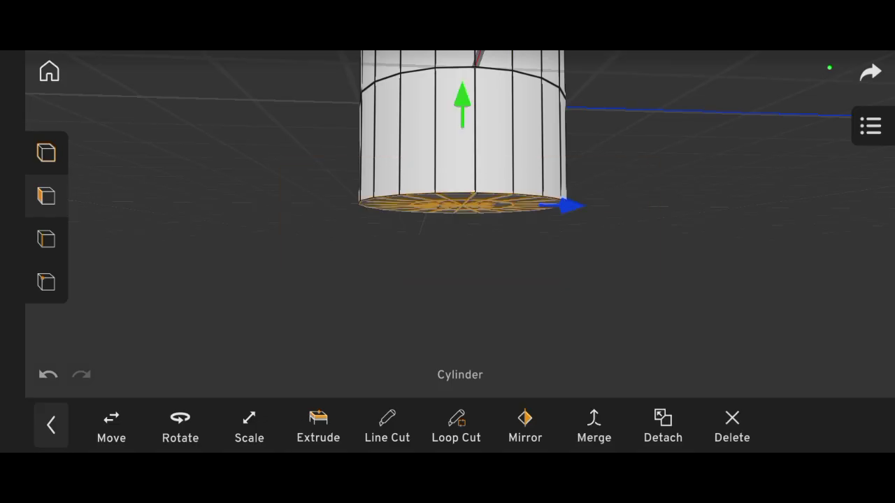
pyautogui.click(731, 428)
pyautogui.click(46, 239)
pyautogui.click(462, 252)
pyautogui.moveTo(448, 315); pyautogui.dragTo(447, 175)
pyautogui.click(387, 426)
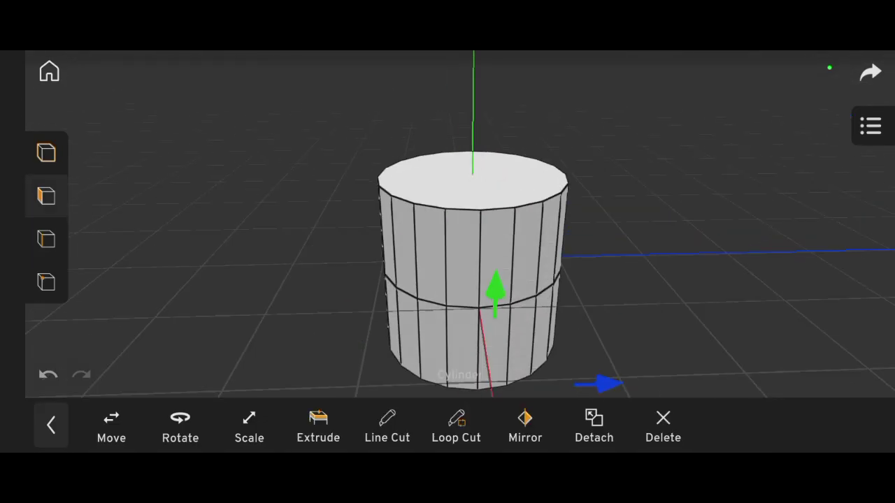
# Inspect the new flat caps and go back to object mode with nothing selected
pyautogui.moveTo(448, 314); pyautogui.dragTo(447, 210)
pyautogui.moveTo(447, 315); pyautogui.dragTo(447, 244)
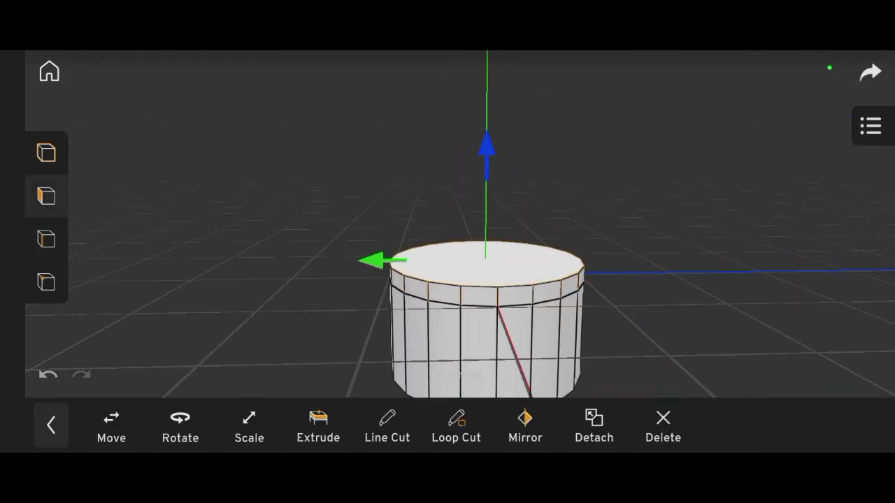
pyautogui.scroll(-3, 486, 315)
pyautogui.moveTo(447, 315); pyautogui.dragTo(489, 301)
pyautogui.click(46, 152)
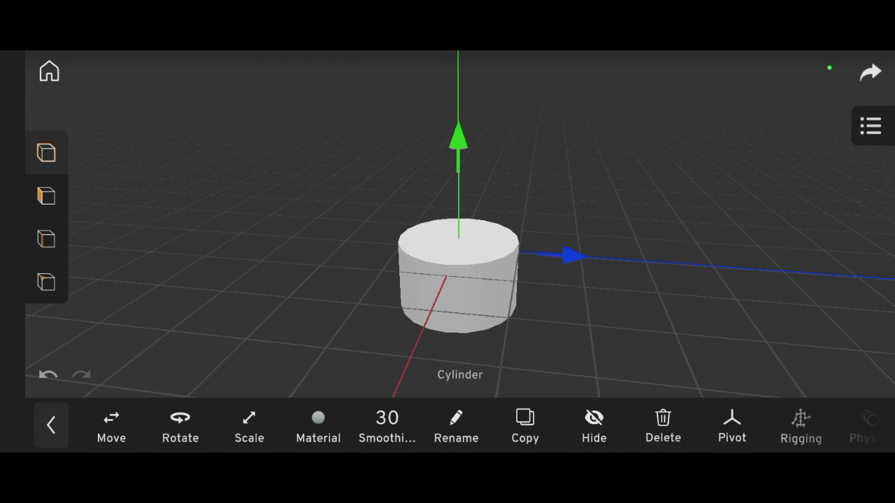
pyautogui.click(629, 175)
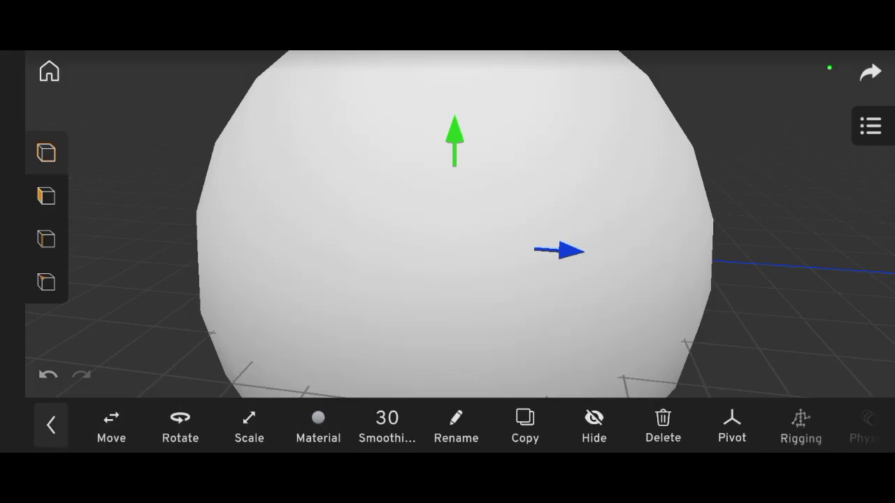
# Set the new sphere's scale to 0.2 on X, Y and Z so it forms a dome
pyautogui.click(249, 425)
pyautogui.click(409, 419)
pyautogui.press('BackSpace')
pyautogui.press('BackSpace')
pyautogui.press('BackSpace')
pyautogui.press('BackSpace')
pyautogui.write('0.')
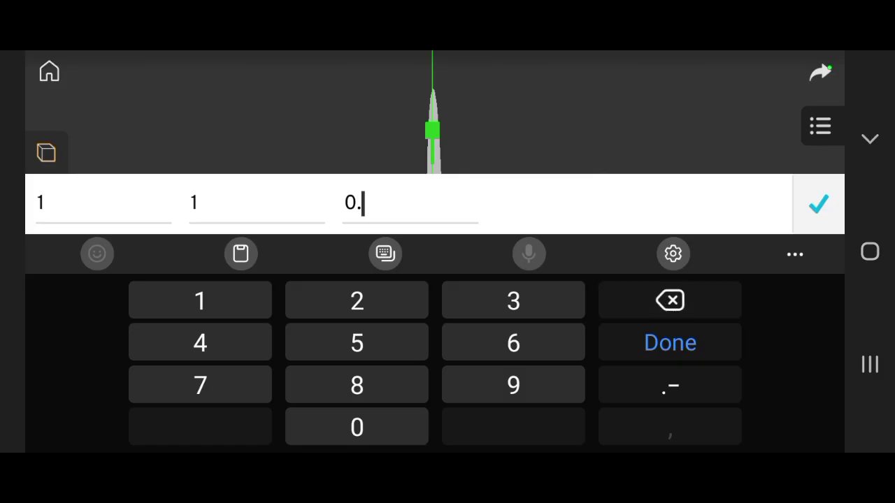
pyautogui.write('2')
pyautogui.click(670, 342)
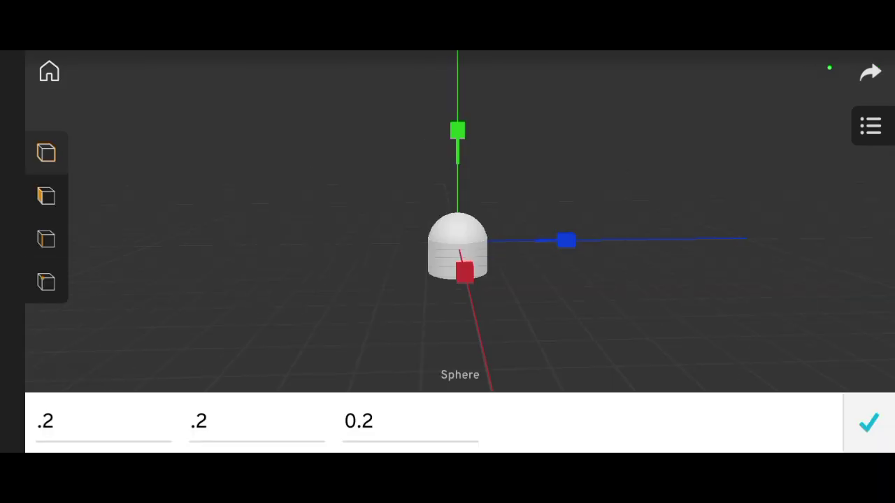
pyautogui.click(818, 204)
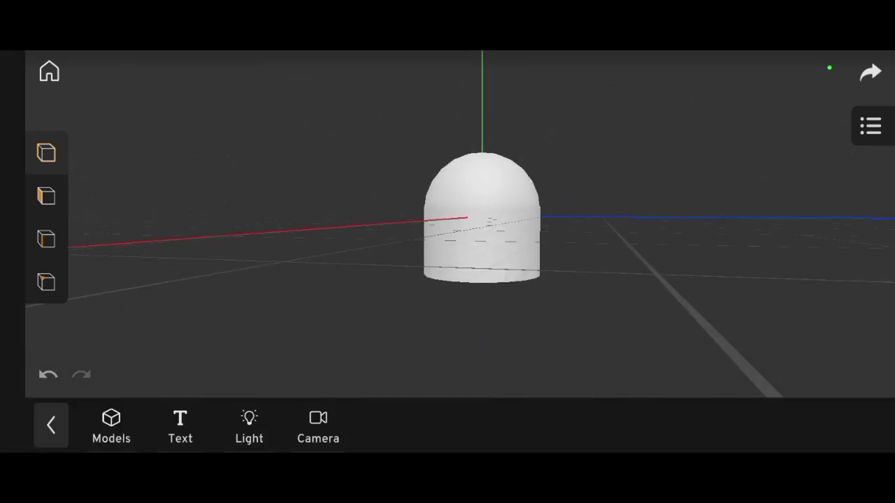
# In edit mode, extrude the cylinder's bottom face downward to lengthen it into a leg
pyautogui.moveTo(629, 315); pyautogui.dragTo(532, 301)
pyautogui.click(46, 196)
pyautogui.click(465, 238)
pyautogui.moveTo(629, 314); pyautogui.dragTo(559, 294)
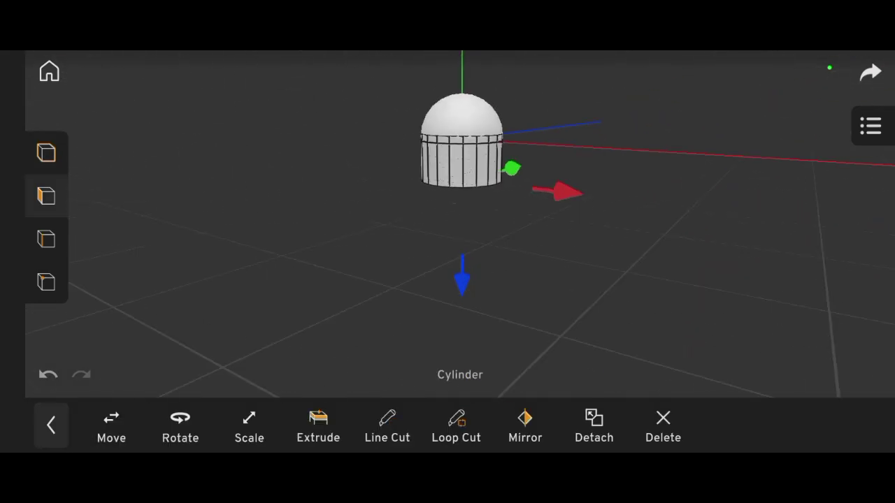
pyautogui.moveTo(629, 315); pyautogui.dragTo(546, 307)
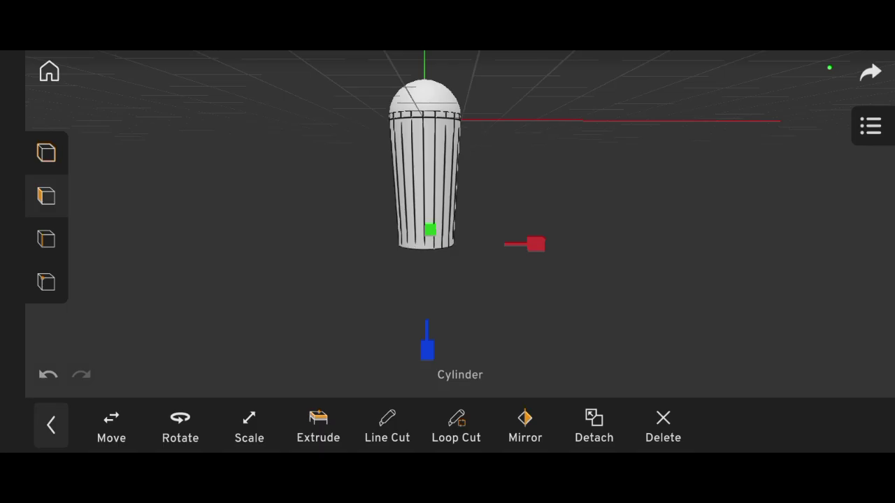
pyautogui.moveTo(629, 315); pyautogui.dragTo(546, 308)
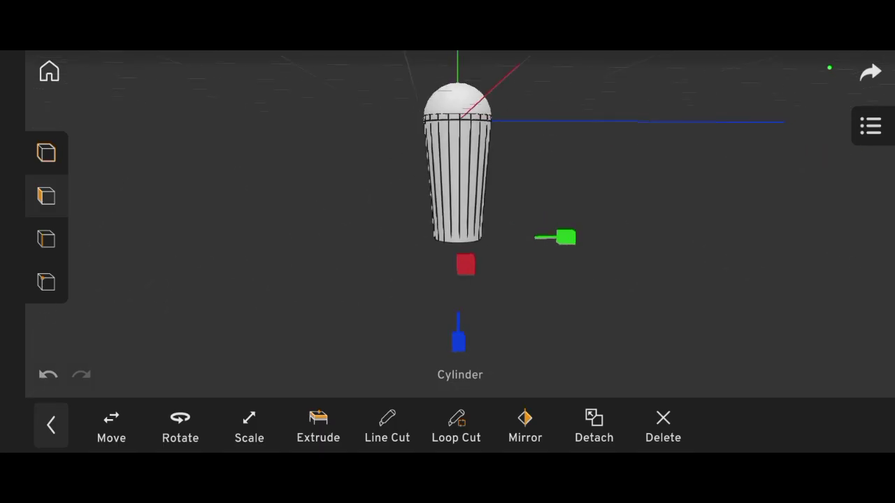
pyautogui.moveTo(629, 314); pyautogui.dragTo(629, 209)
pyautogui.click(318, 425)
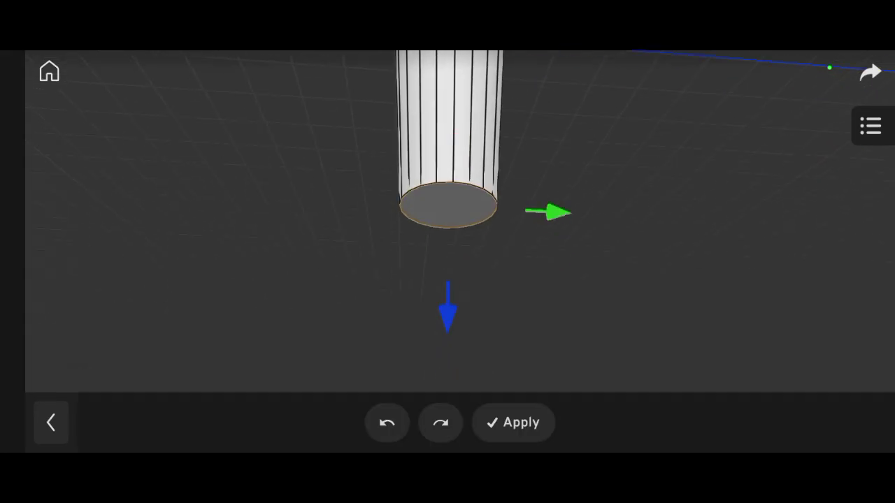
pyautogui.click(513, 422)
# Add a loop cut around the leg and raise the new edge loop higher up
pyautogui.moveTo(629, 210); pyautogui.dragTo(629, 315)
pyautogui.click(388, 431)
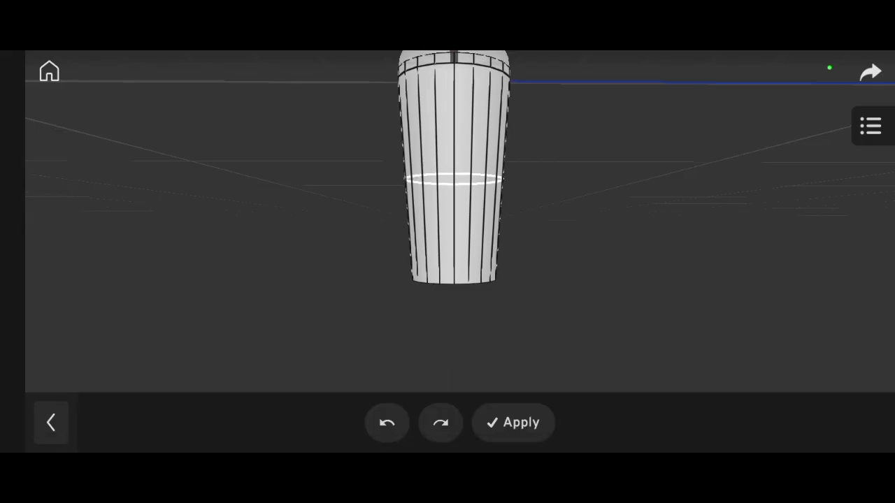
pyautogui.moveTo(629, 209); pyautogui.dragTo(629, 294)
pyautogui.click(514, 422)
pyautogui.click(46, 239)
pyautogui.click(46, 196)
pyautogui.click(474, 221)
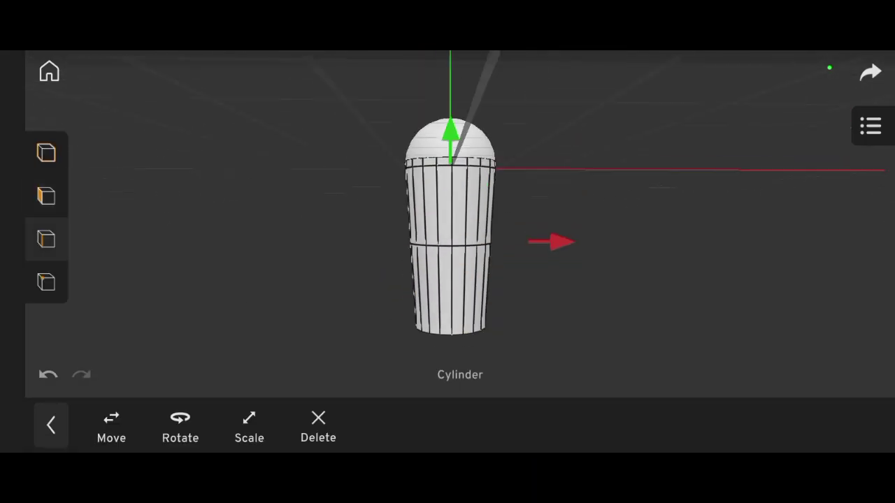
pyautogui.moveTo(630, 210); pyautogui.dragTo(630, 280)
pyautogui.moveTo(630, 210); pyautogui.dragTo(644, 231)
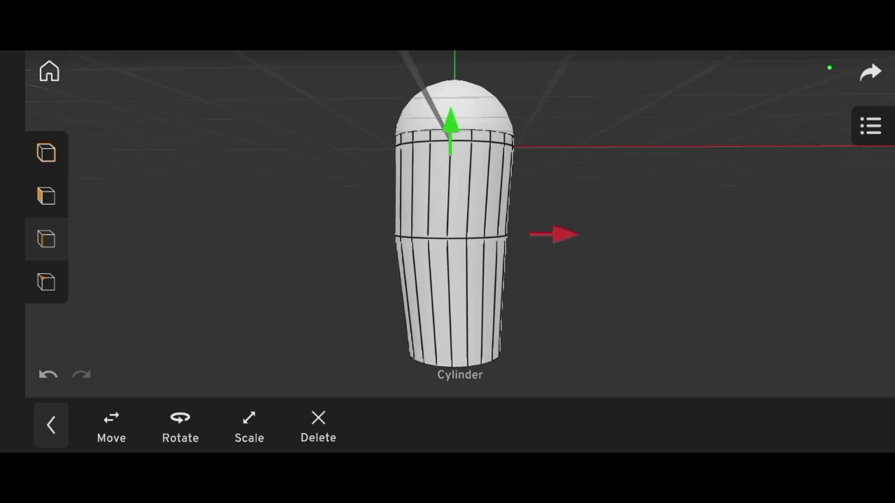
pyautogui.moveTo(451, 125); pyautogui.dragTo(451, 101)
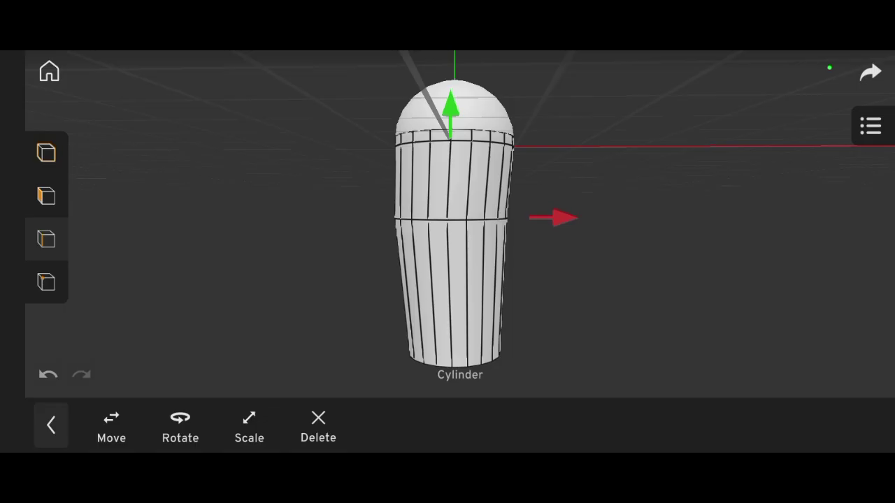
# Clear the edge selection and reselect the leg cylinder's mesh in edit mode
pyautogui.click(46, 153)
pyautogui.moveTo(629, 245); pyautogui.dragTo(671, 266)
pyautogui.click(46, 196)
pyautogui.moveTo(629, 245); pyautogui.dragTo(644, 252)
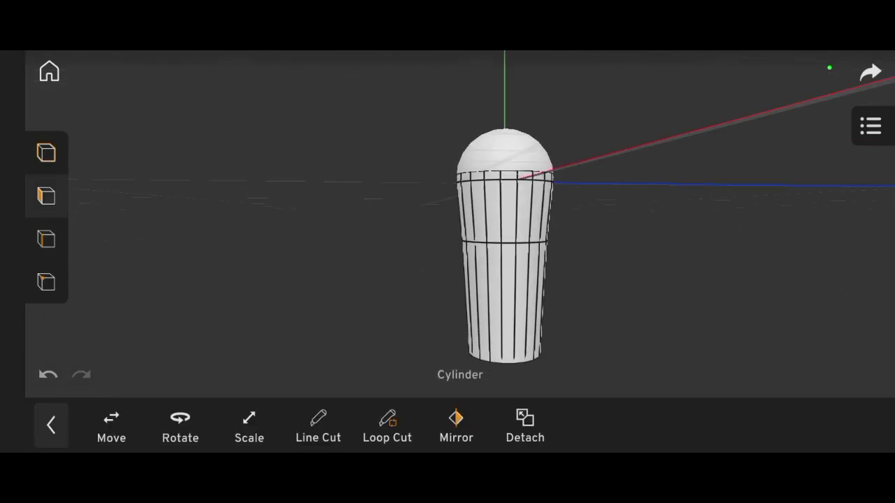
pyautogui.click(629, 280)
pyautogui.moveTo(630, 314); pyautogui.dragTo(630, 209)
pyautogui.click(470, 210)
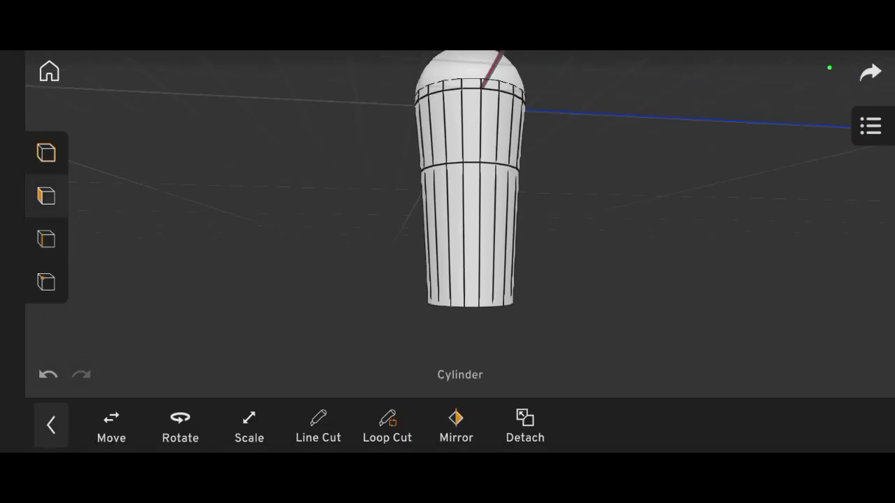
# Add an edge loop near the leg's base and resize it to shape the lower leg
pyautogui.click(387, 425)
pyautogui.moveTo(629, 280); pyautogui.dragTo(630, 210)
pyautogui.click(513, 422)
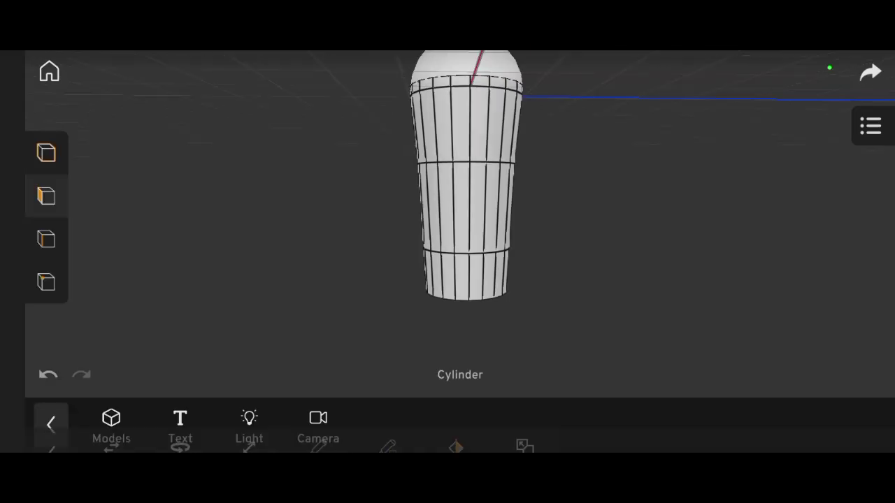
pyautogui.click(249, 425)
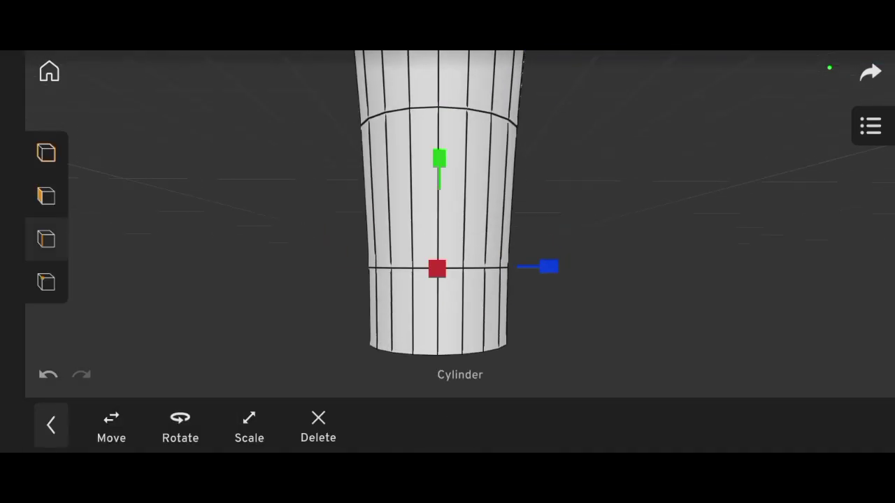
pyautogui.moveTo(629, 280); pyautogui.dragTo(560, 279)
pyautogui.moveTo(546, 249)
pyautogui.mouseDown()
pyautogui.moveTo(602, 249)
pyautogui.moveTo(630, 270)
pyautogui.moveTo(629, 210)
pyautogui.mouseUp()
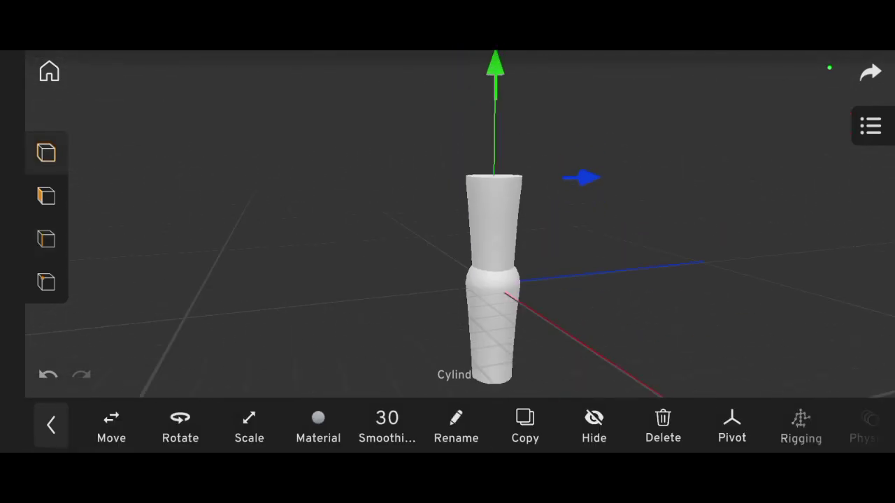
# Scale the upper cylinder to 0.394, 0.2 and 0.271
pyautogui.click(249, 425)
pyautogui.click(249, 426)
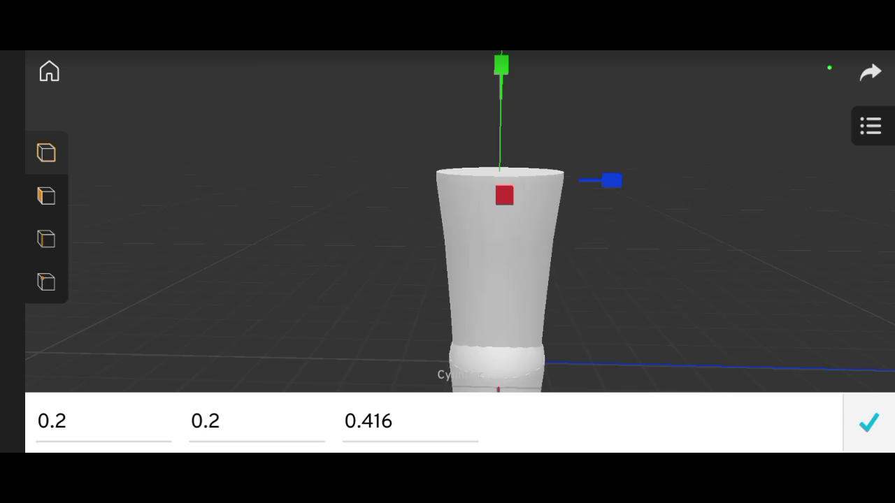
pyautogui.click(371, 421)
pyautogui.press('BackSpace')
pyautogui.press('BackSpace')
pyautogui.press('BackSpace')
pyautogui.write('5')
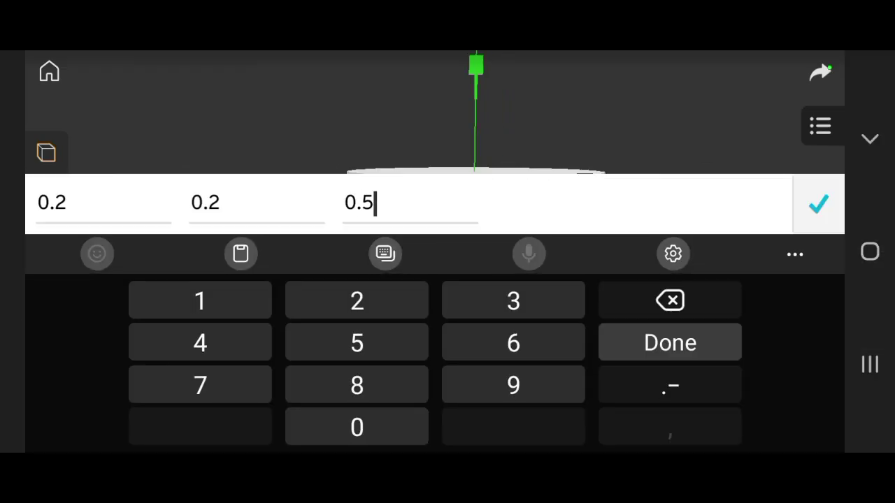
pyautogui.press('Return')
pyautogui.moveTo(611, 180)
pyautogui.mouseDown()
pyautogui.moveTo(573, 180)
pyautogui.moveTo(643, 180)
pyautogui.mouseUp()
pyautogui.moveTo(664, 279); pyautogui.dragTo(525, 280)
pyautogui.moveTo(552, 179); pyautogui.dragTo(565, 181)
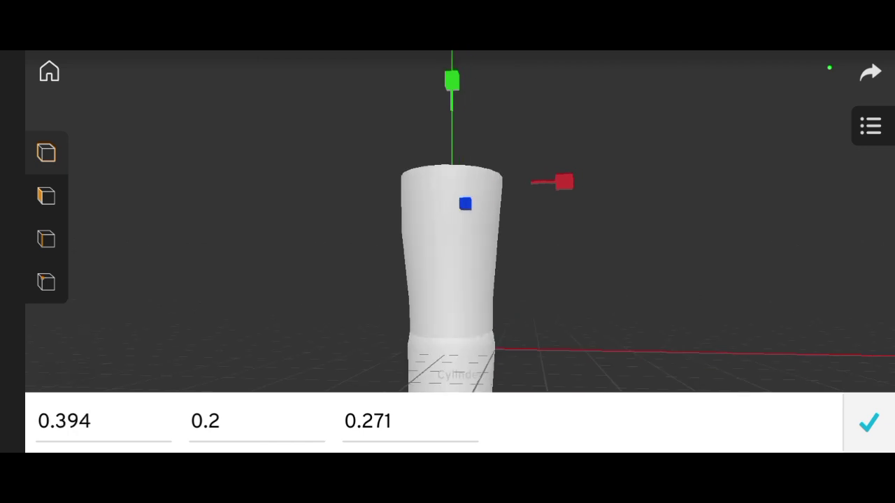
pyautogui.click(869, 421)
# Check the cylinder's pivot point and leave it unchanged
pyautogui.moveTo(665, 279)
pyautogui.mouseDown()
pyautogui.moveTo(630, 210)
pyautogui.moveTo(615, 231)
pyautogui.moveTo(644, 265)
pyautogui.mouseUp()
pyautogui.click(732, 426)
pyautogui.click(553, 423)
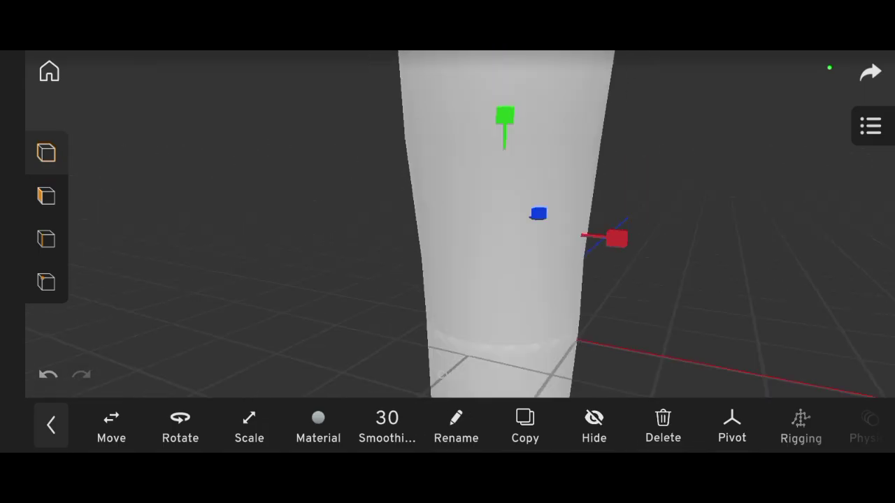
# Give the upper cylinder a grey material from the colour swatches
pyautogui.click(700, 175)
pyautogui.click(476, 210)
pyautogui.click(318, 420)
pyautogui.click(51, 425)
pyautogui.click(318, 420)
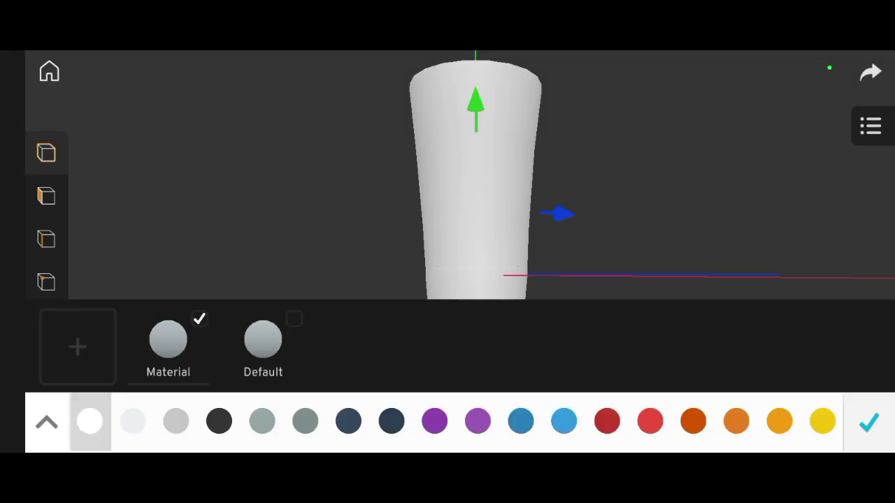
pyautogui.click(44, 419)
pyautogui.click(74, 280)
pyautogui.click(867, 420)
pyautogui.click(51, 424)
# Deselect and reselect the grey cylinder to check its new colour
pyautogui.click(699, 174)
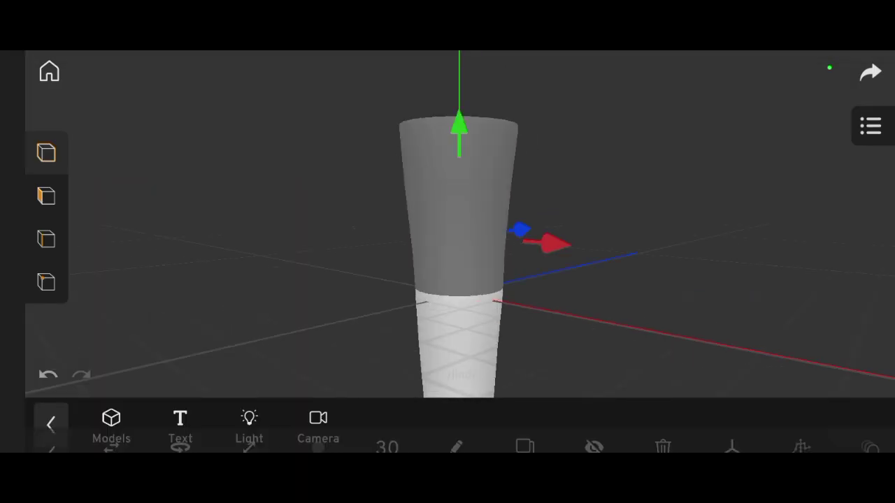
pyautogui.click(475, 210)
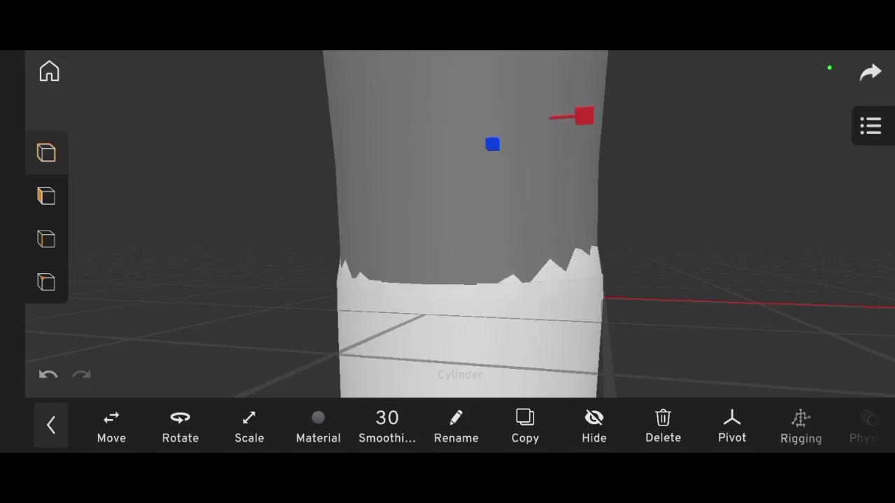
pyautogui.scroll(-5, 448, 224)
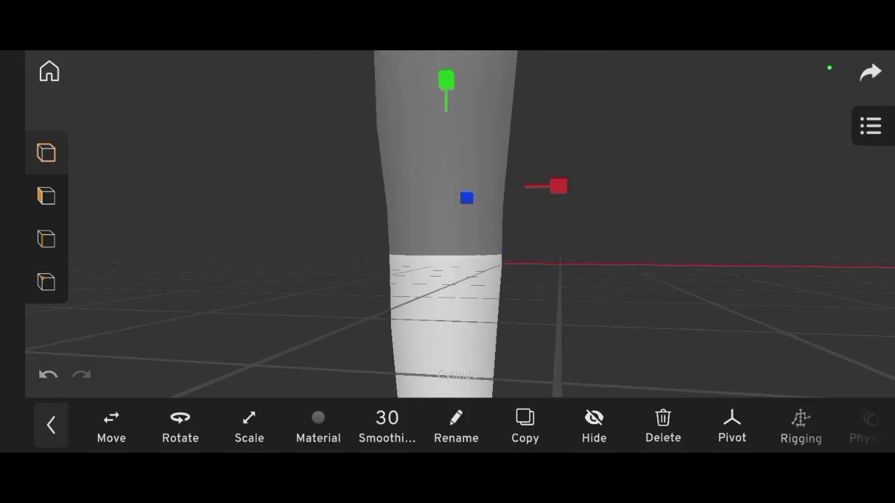
pyautogui.click(699, 175)
pyautogui.click(493, 280)
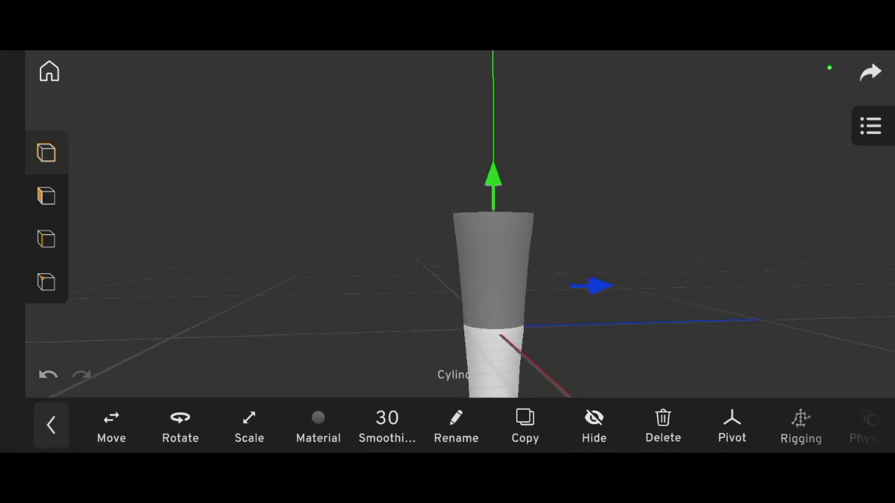
# In face edit mode, box-select the top faces of the grey cylinder
pyautogui.click(46, 196)
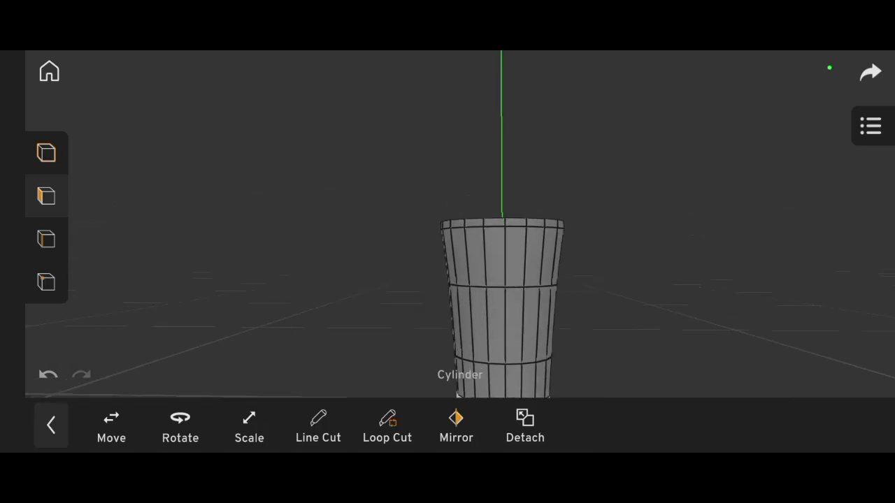
pyautogui.scroll(-5, 463, 252)
pyautogui.scroll(2, 461, 315)
pyautogui.scroll(2, 461, 293)
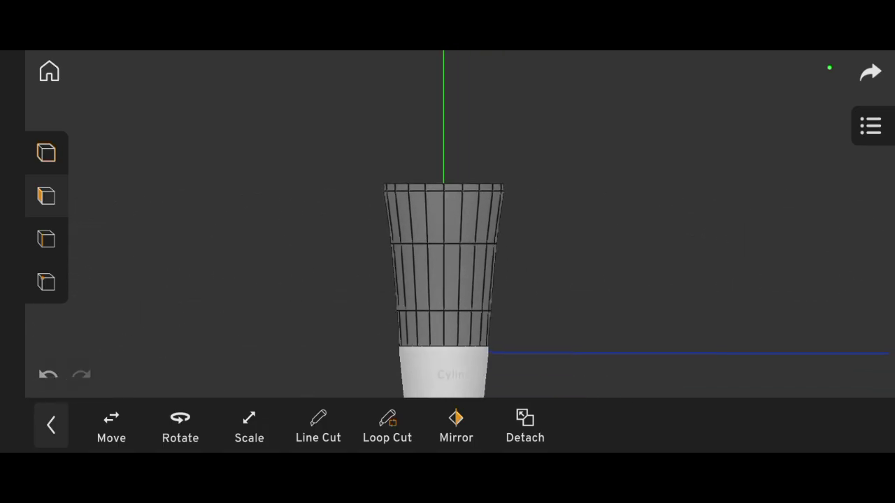
pyautogui.scroll(2, 455, 279)
pyautogui.moveTo(319, 110); pyautogui.dragTo(653, 278)
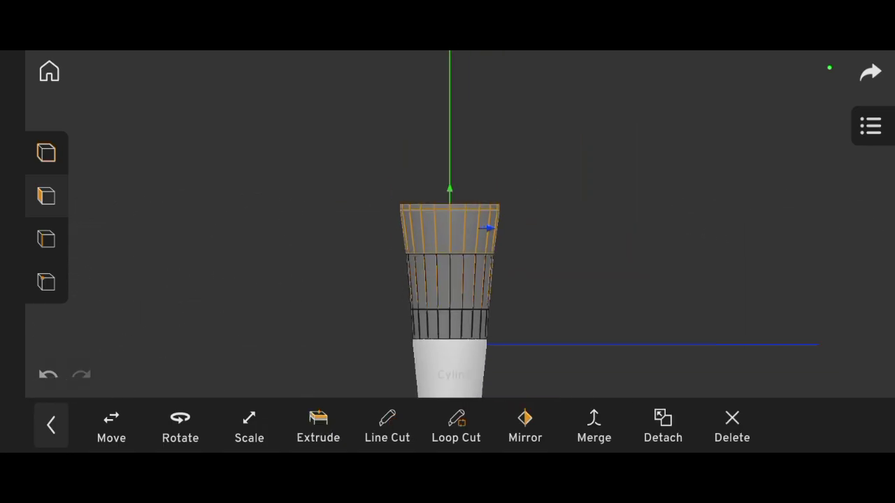
pyautogui.scroll(-5, 448, 223)
pyautogui.scroll(3, 448, 224)
pyautogui.scroll(2, 448, 224)
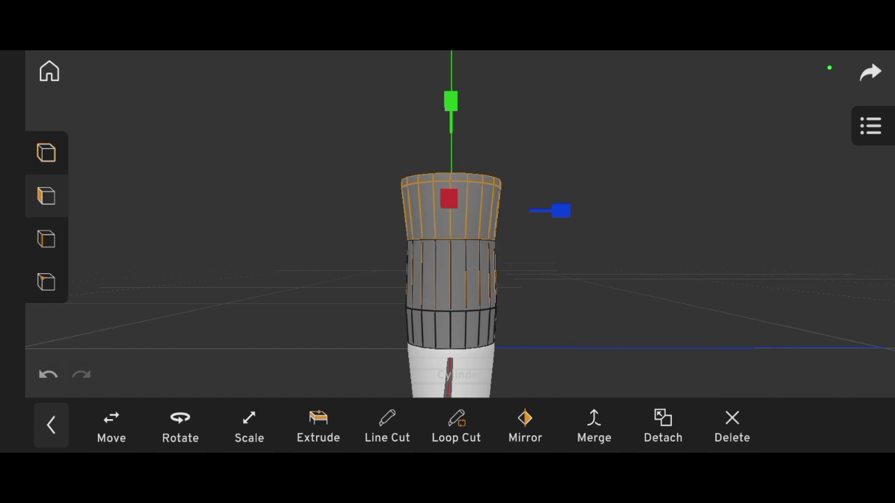
pyautogui.moveTo(630, 280)
pyautogui.mouseDown()
pyautogui.moveTo(531, 279)
pyautogui.moveTo(615, 265)
pyautogui.moveTo(574, 280)
pyautogui.mouseUp()
# Reselect the cylinder's top ring of faces and narrow it inward
pyautogui.click(46, 152)
pyautogui.click(46, 195)
pyautogui.moveTo(629, 279); pyautogui.dragTo(560, 280)
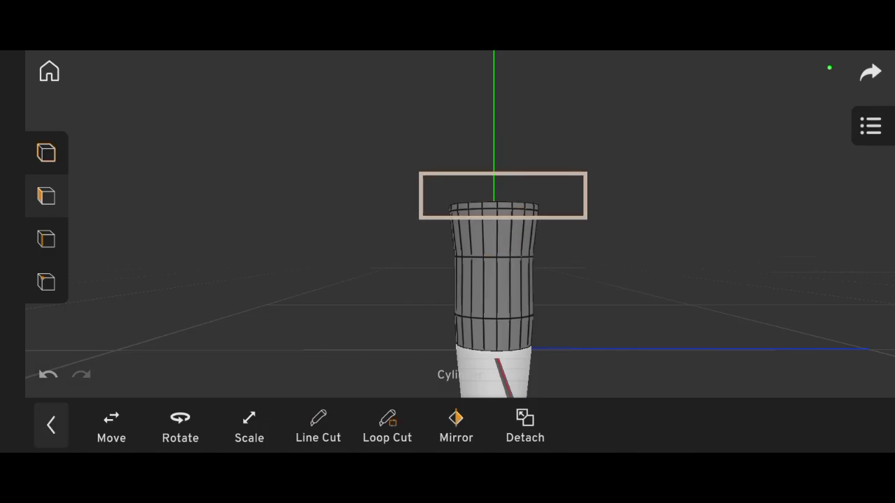
pyautogui.moveTo(420, 173); pyautogui.dragTo(587, 218)
pyautogui.moveTo(629, 280); pyautogui.dragTo(545, 280)
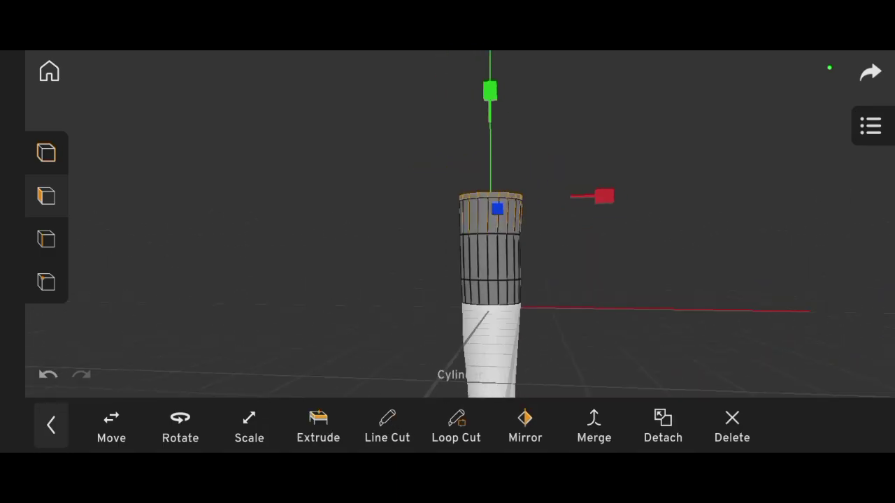
# Return to object mode and select the Sphere from the scene object list
pyautogui.click(46, 152)
pyautogui.moveTo(629, 280)
pyautogui.mouseDown()
pyautogui.moveTo(672, 293)
pyautogui.moveTo(615, 266)
pyautogui.moveTo(560, 279)
pyautogui.mouseUp()
pyautogui.click(870, 126)
pyautogui.click(46, 152)
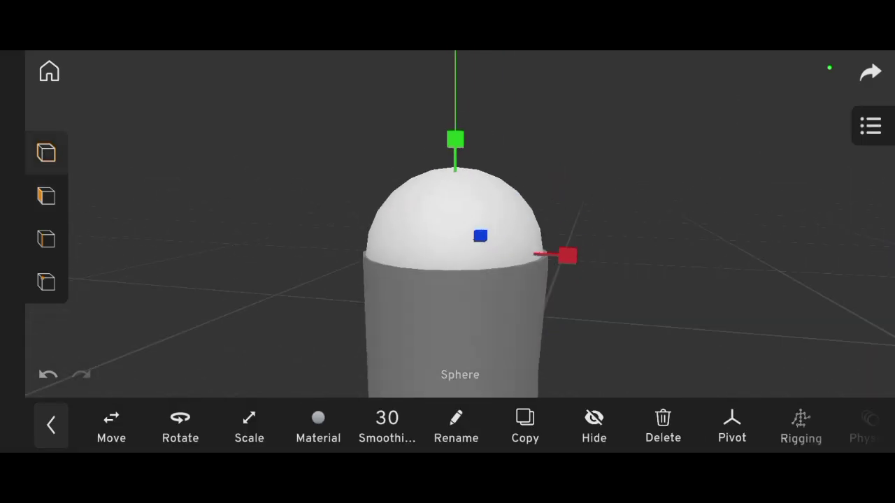
# Move the leg cylinder's pivot to the joint between its grey and white parts
pyautogui.scroll(-5, 455, 244)
pyautogui.click(664, 336)
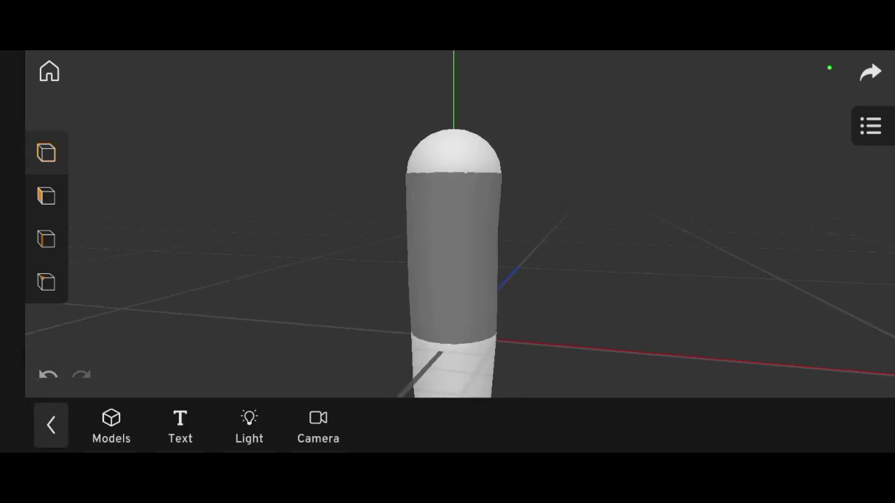
pyautogui.click(485, 287)
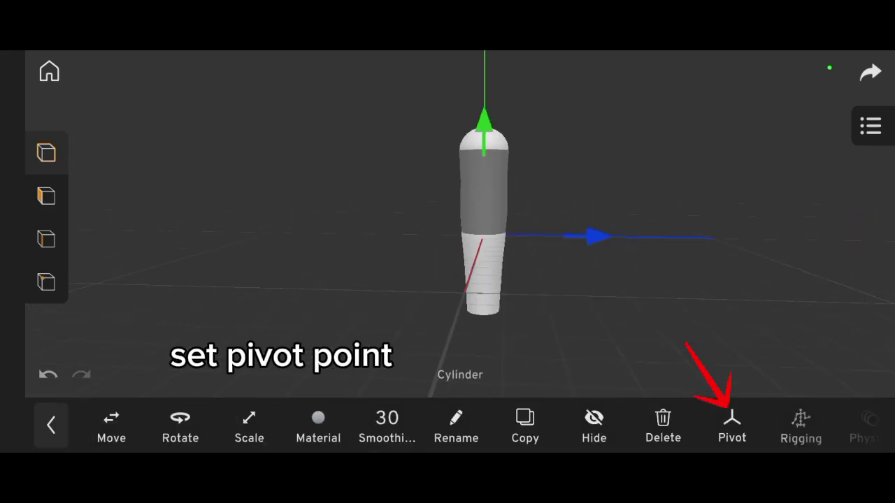
pyautogui.click(732, 423)
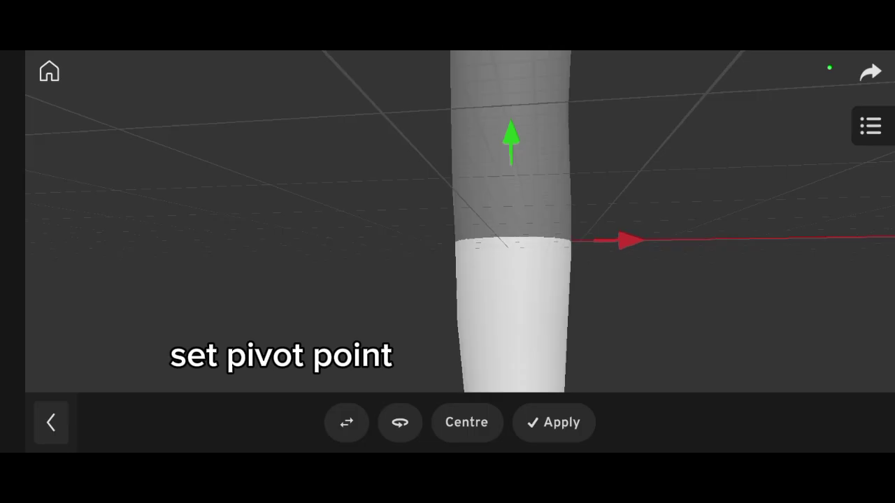
pyautogui.click(553, 422)
pyautogui.click(732, 423)
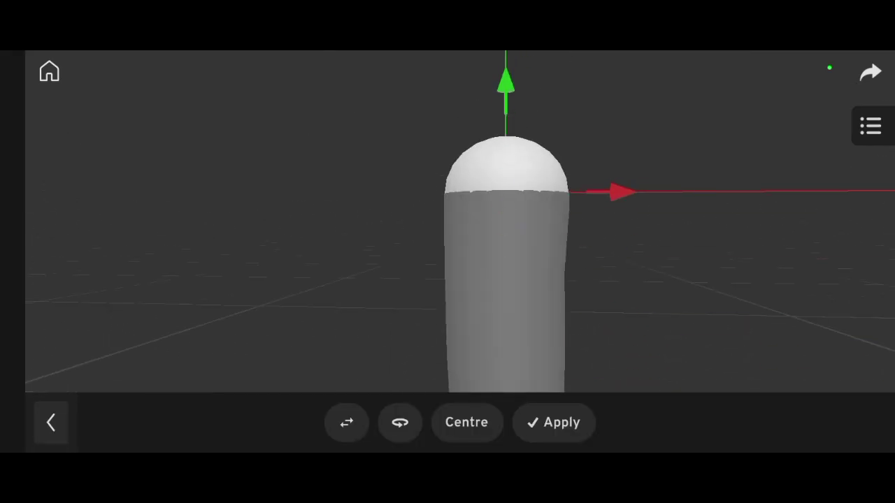
pyautogui.click(554, 423)
pyautogui.click(50, 424)
pyautogui.click(491, 231)
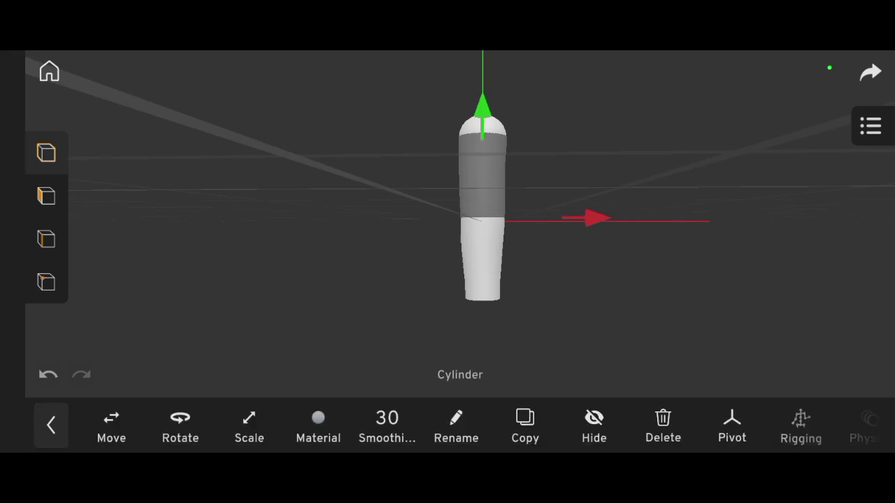
pyautogui.moveTo(549, 269)
pyautogui.mouseDown()
pyautogui.moveTo(392, 287)
pyautogui.moveTo(384, 245)
pyautogui.mouseUp()
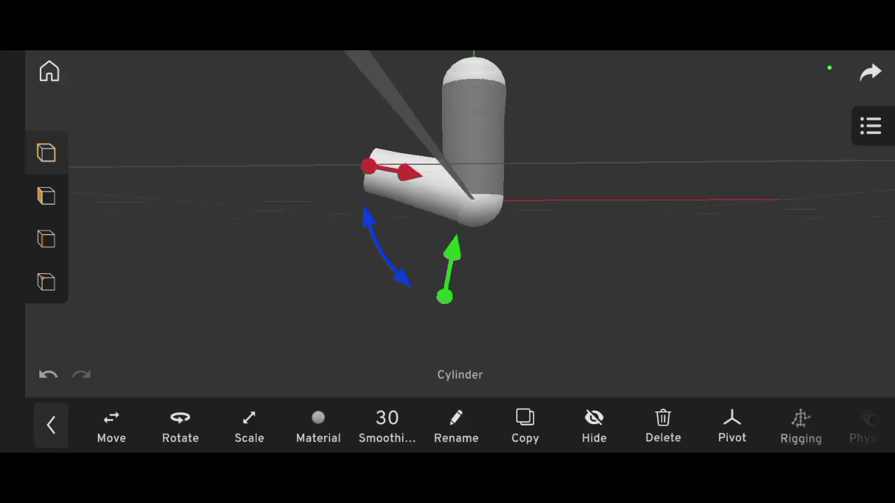
pyautogui.moveTo(448, 294); pyautogui.dragTo(364, 280)
pyautogui.click(629, 322)
pyautogui.click(490, 209)
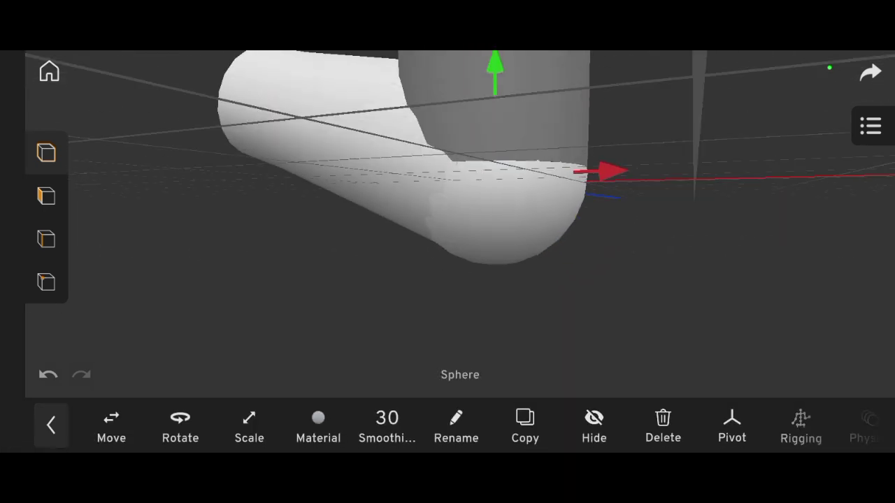
pyautogui.moveTo(448, 315)
pyautogui.mouseDown()
pyautogui.moveTo(420, 307)
pyautogui.moveTo(475, 314)
pyautogui.mouseUp()
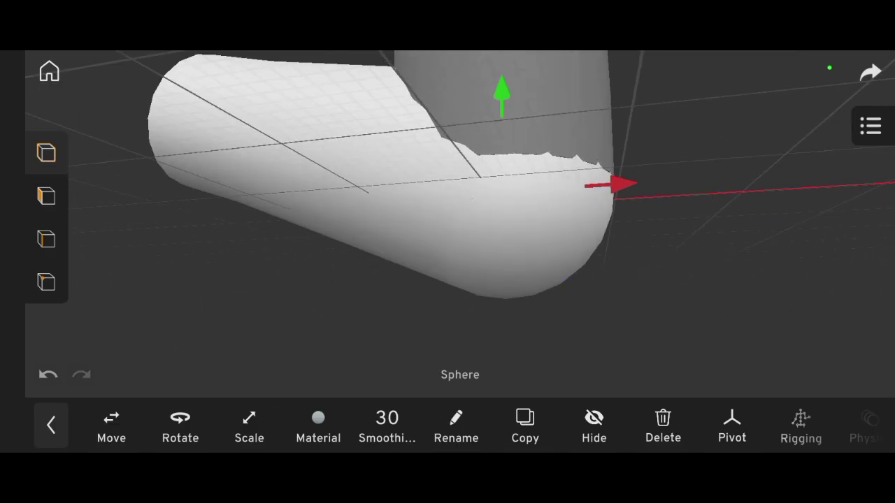
pyautogui.scroll(-5, 447, 209)
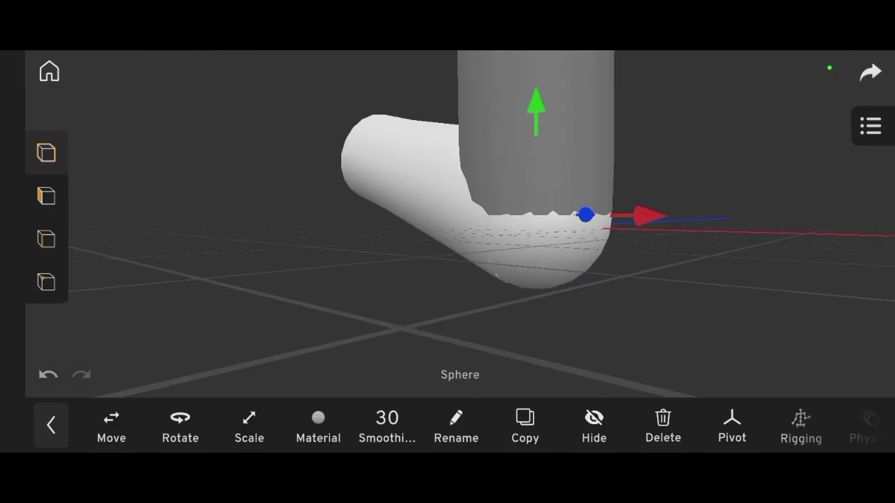
pyautogui.click(629, 336)
pyautogui.click(509, 203)
pyautogui.moveTo(448, 315); pyautogui.dragTo(308, 308)
pyautogui.click(180, 425)
pyautogui.click(420, 422)
pyautogui.press('BackSpace')
pyautogui.press('BackSpace')
pyautogui.press('BackSpace')
pyautogui.press('Return')
pyautogui.click(871, 422)
pyautogui.click(629, 175)
pyautogui.scroll(5, 489, 224)
pyautogui.moveTo(630, 280); pyautogui.dragTo(602, 279)
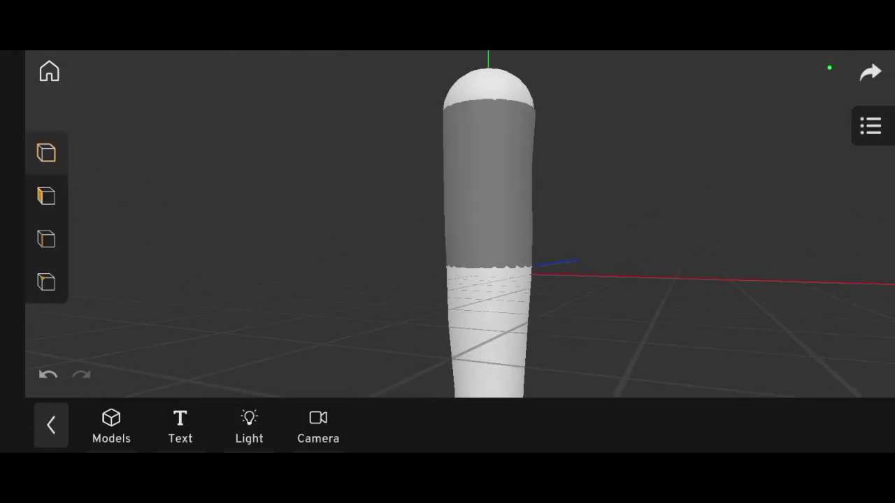
pyautogui.scroll(-3, 489, 223)
pyautogui.moveTo(630, 315); pyautogui.dragTo(601, 315)
pyautogui.click(496, 209)
# Rotate the grey upper cylinder about 90° to lie horizontal, then reselect it
pyautogui.moveTo(479, 91)
pyautogui.mouseDown()
pyautogui.moveTo(419, 154)
pyautogui.moveTo(419, 168)
pyautogui.moveTo(448, 126)
pyautogui.moveTo(419, 167)
pyautogui.mouseUp()
pyautogui.moveTo(665, 280)
pyautogui.mouseDown()
pyautogui.moveTo(643, 280)
pyautogui.moveTo(630, 293)
pyautogui.mouseUp()
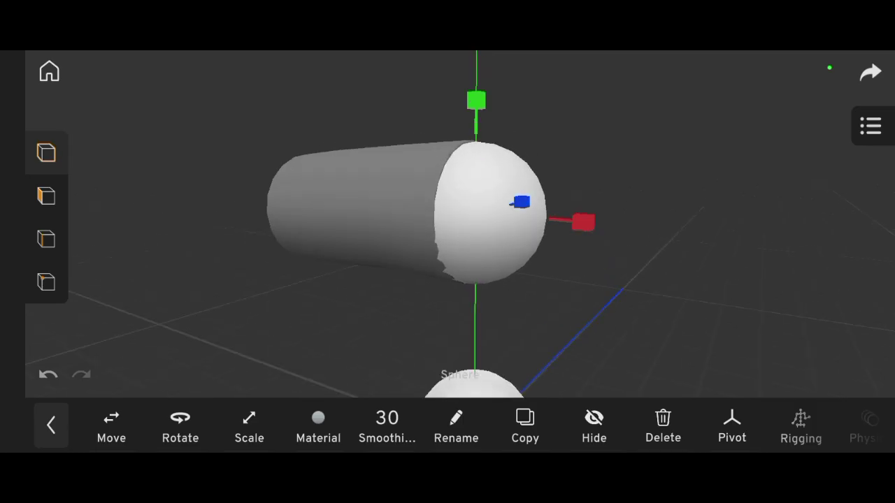
pyautogui.moveTo(664, 210); pyautogui.dragTo(608, 217)
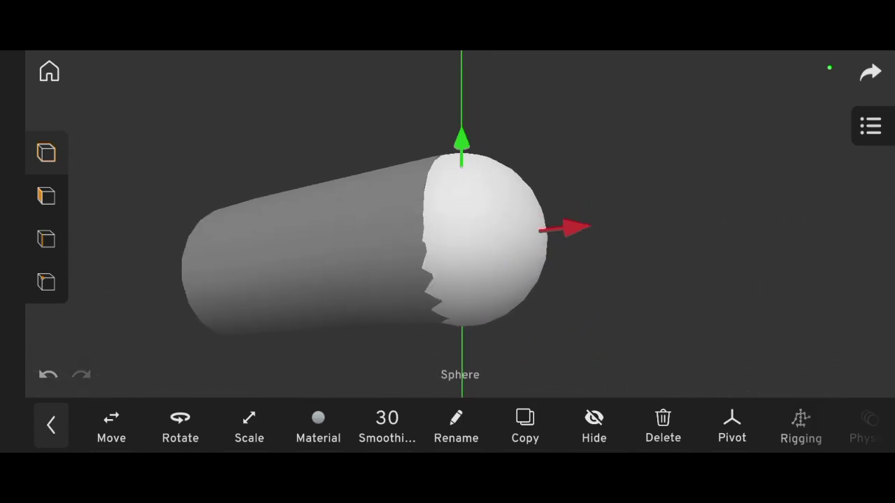
pyautogui.moveTo(665, 209); pyautogui.dragTo(650, 251)
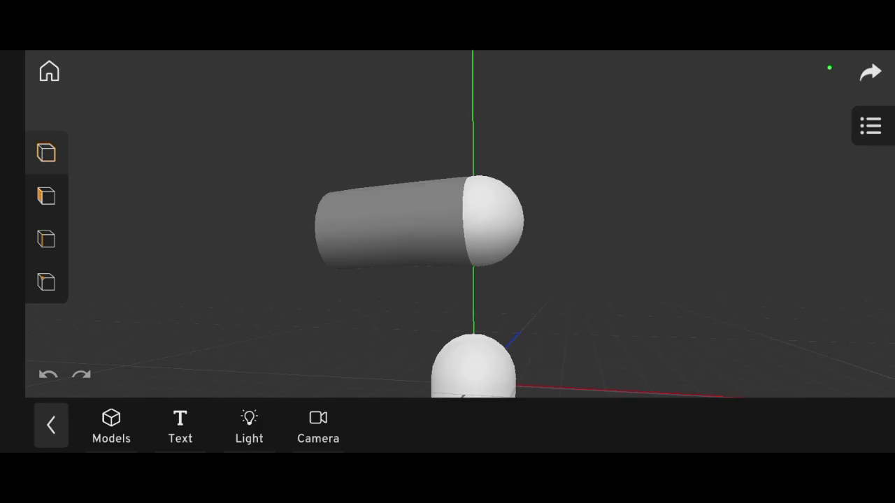
pyautogui.click(392, 224)
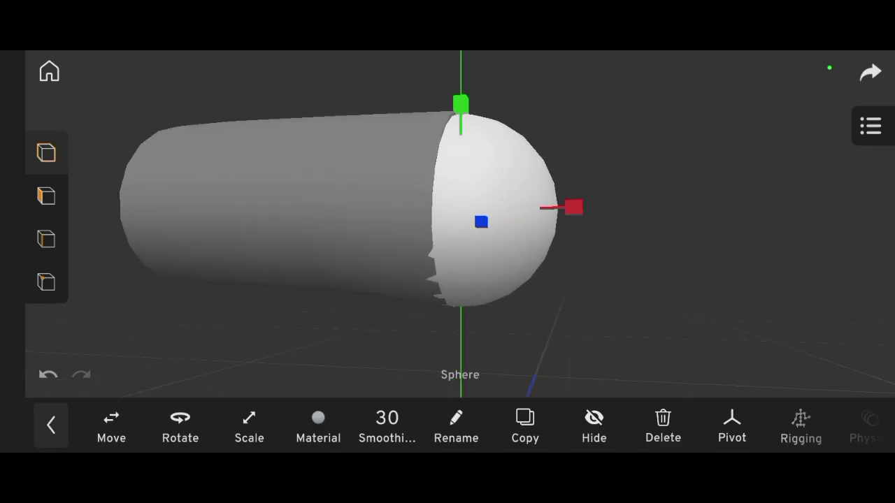
# Reset the upper cylinder's rotation to 0 so it stands upright on the lower part, then deselect it
pyautogui.click(46, 196)
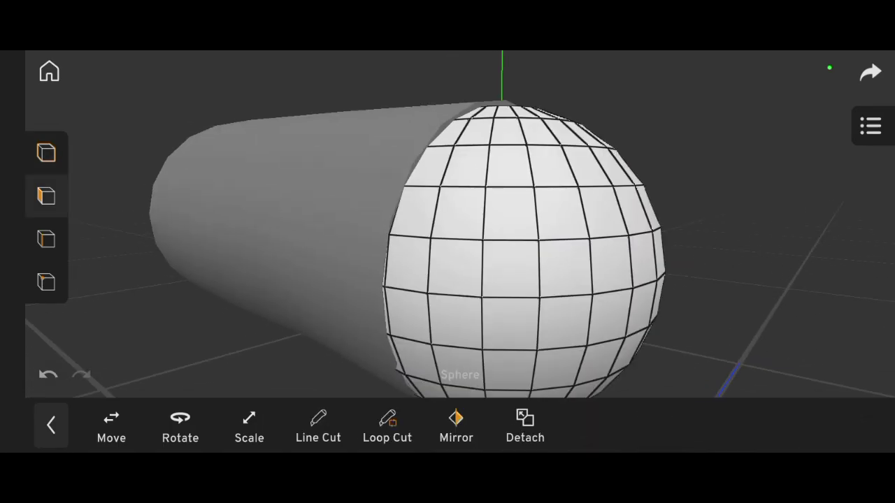
pyautogui.click(210, 210)
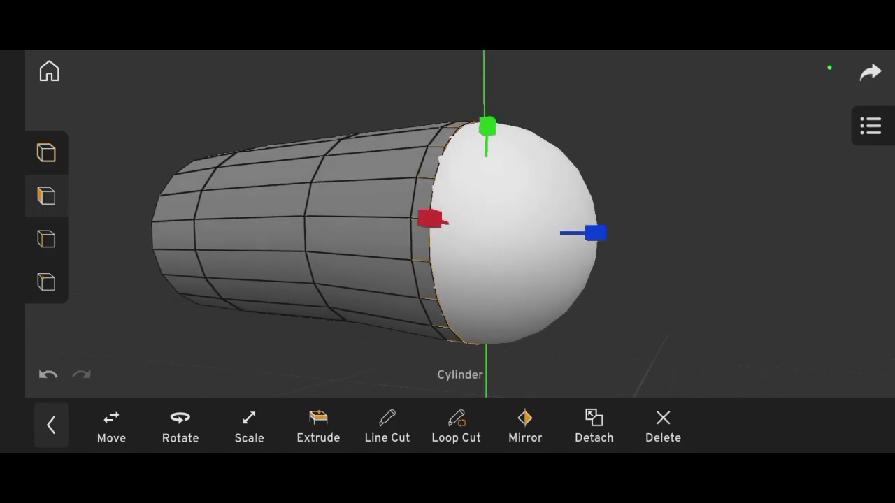
pyautogui.click(46, 152)
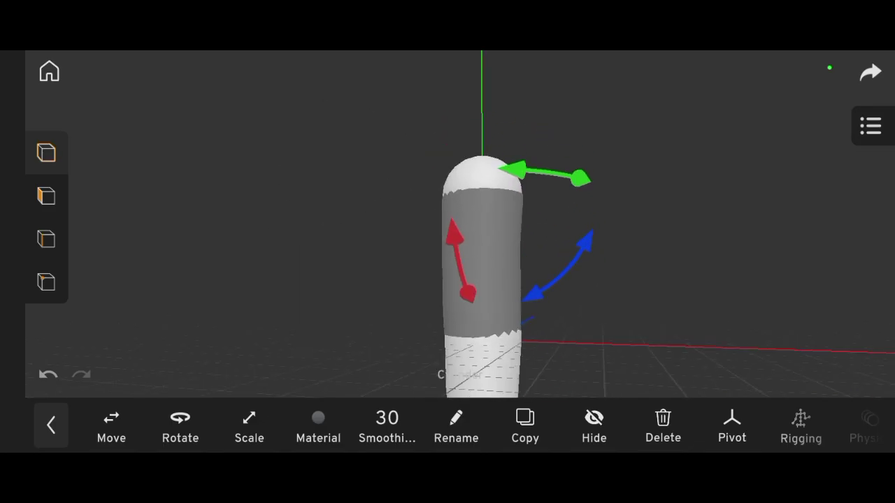
pyautogui.press('BackSpace')
pyautogui.press('BackSpace')
pyautogui.press('BackSpace')
pyautogui.click(869, 203)
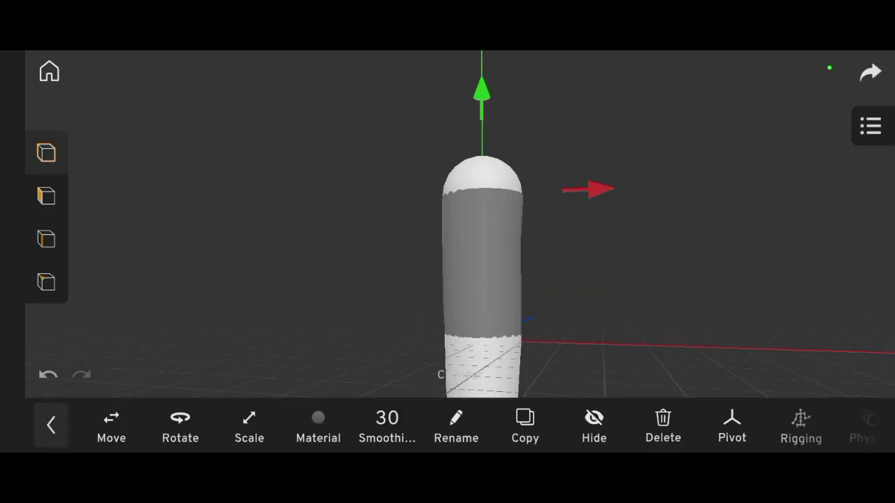
pyautogui.click(280, 280)
pyautogui.moveTo(447, 315); pyautogui.dragTo(448, 245)
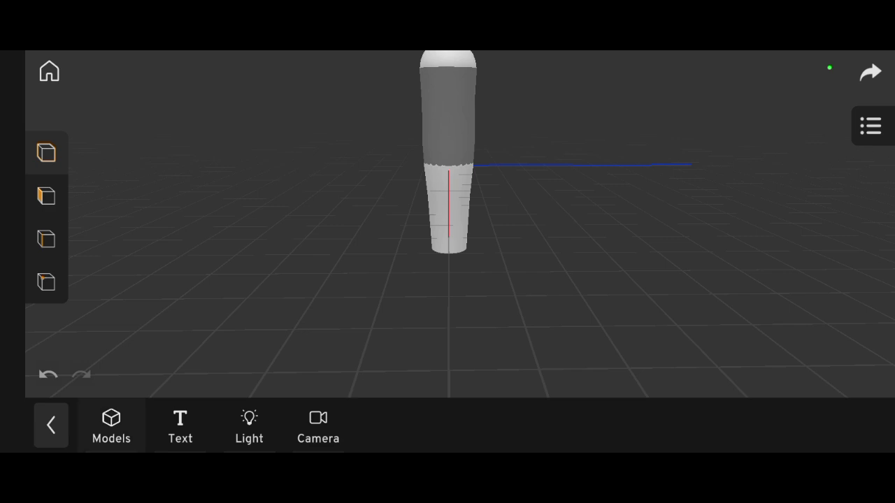
# Select the cube and scale it flat into a block under the leg
pyautogui.click(448, 210)
pyautogui.moveTo(560, 279); pyautogui.dragTo(420, 280)
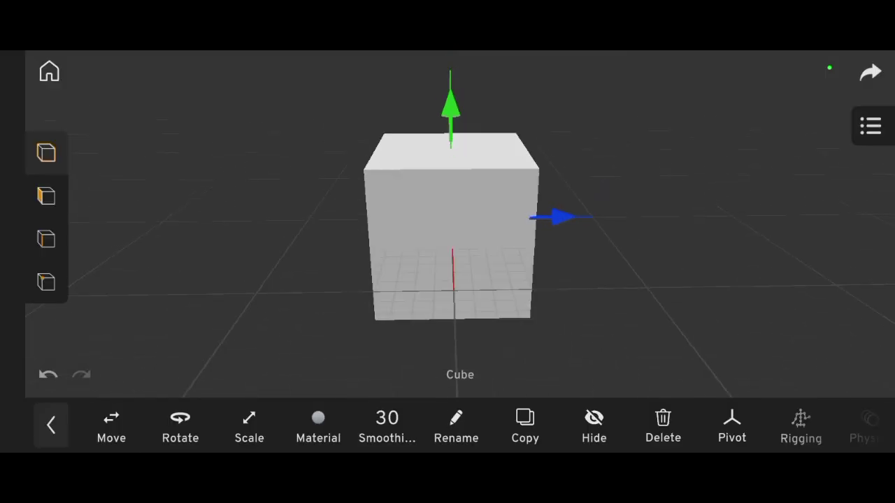
pyautogui.moveTo(560, 280); pyautogui.dragTo(419, 279)
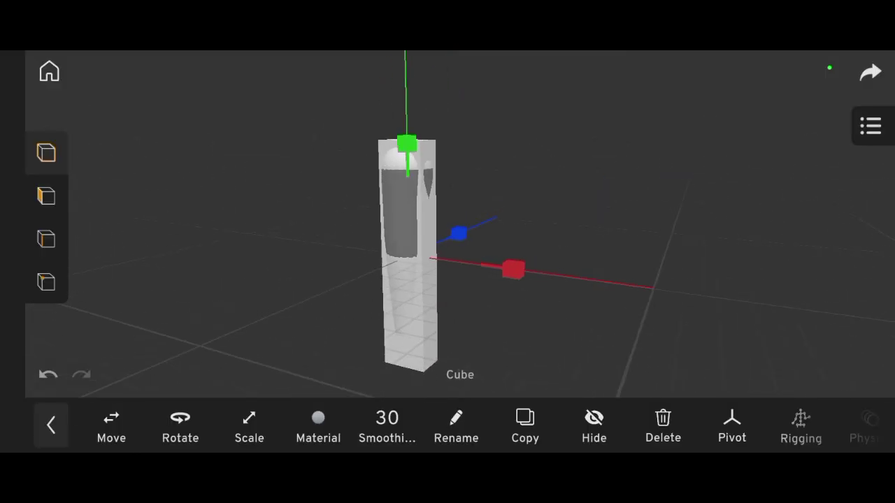
pyautogui.scroll(5, 448, 224)
pyautogui.moveTo(560, 279); pyautogui.dragTo(455, 280)
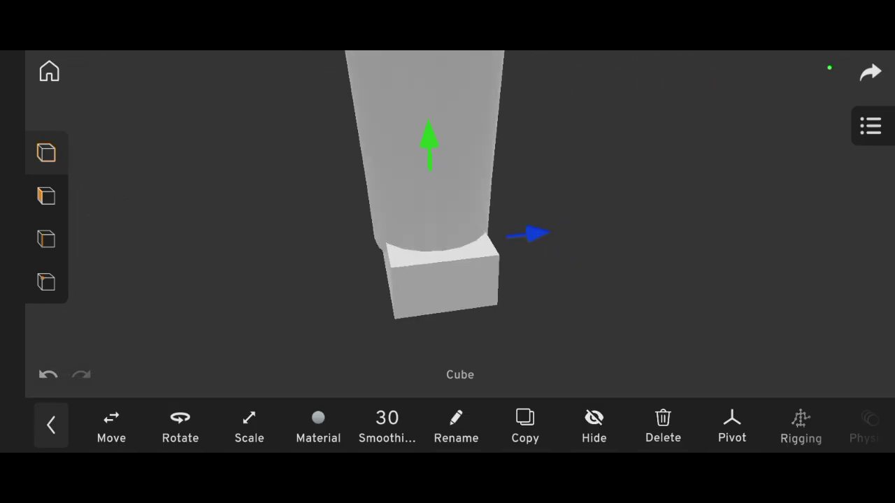
pyautogui.click(249, 424)
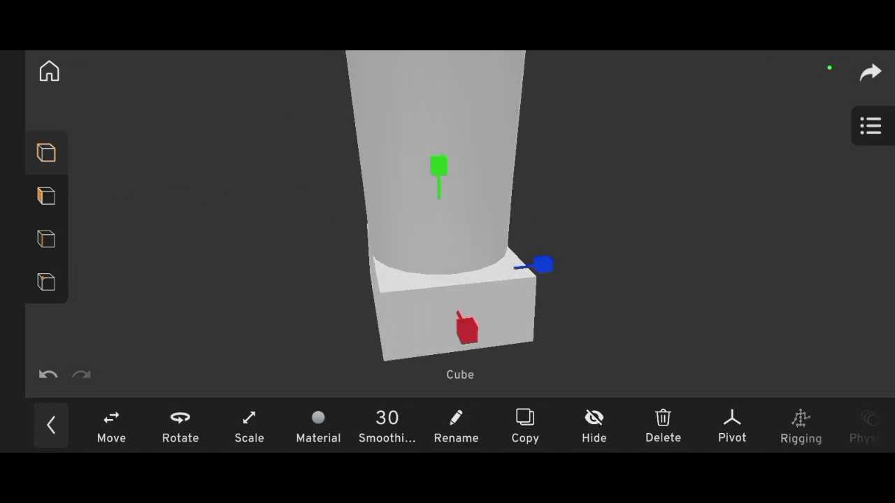
# Check the block's size from the front and select its bottom face
pyautogui.moveTo(420, 279); pyautogui.dragTo(560, 280)
pyautogui.moveTo(448, 280)
pyautogui.mouseDown()
pyautogui.moveTo(518, 280)
pyautogui.moveTo(448, 280)
pyautogui.mouseUp()
pyautogui.click(629, 315)
pyautogui.moveTo(517, 279)
pyautogui.mouseDown()
pyautogui.moveTo(448, 280)
pyautogui.moveTo(489, 280)
pyautogui.mouseUp()
pyautogui.click(445, 193)
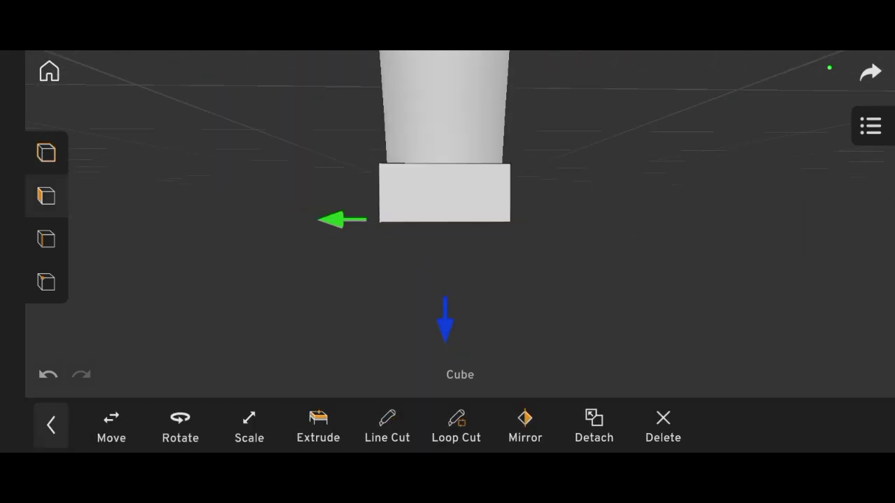
# Extrude the foot block's bottom face downward
pyautogui.click(318, 425)
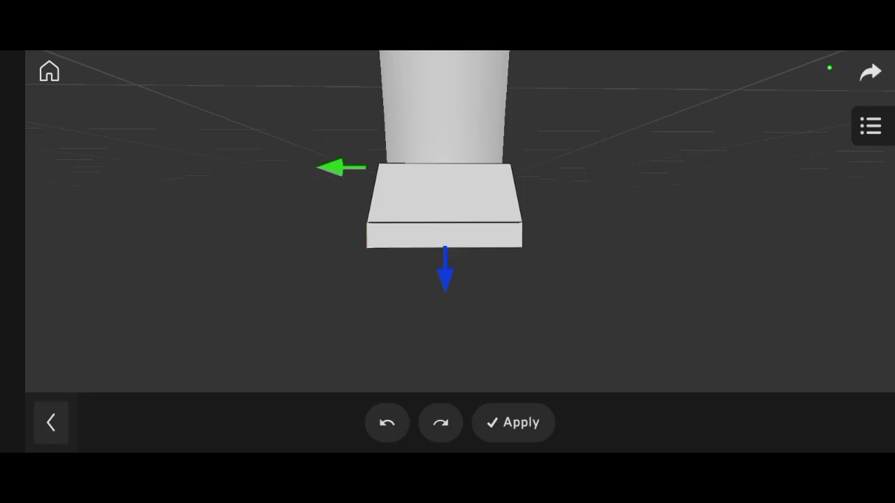
pyautogui.click(513, 422)
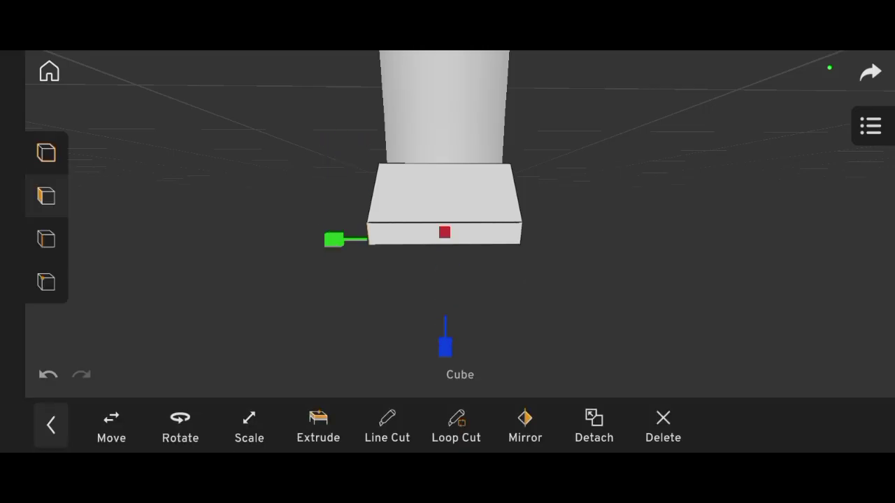
pyautogui.moveTo(489, 315); pyautogui.dragTo(574, 328)
pyautogui.moveTo(629, 245)
pyautogui.mouseDown()
pyautogui.moveTo(629, 301)
pyautogui.moveTo(574, 308)
pyautogui.moveTo(630, 280)
pyautogui.moveTo(616, 252)
pyautogui.moveTo(560, 266)
pyautogui.moveTo(504, 251)
pyautogui.moveTo(475, 230)
pyautogui.mouseUp()
# Add an edge loop around the side of the foot block
pyautogui.click(318, 423)
pyautogui.click(463, 293)
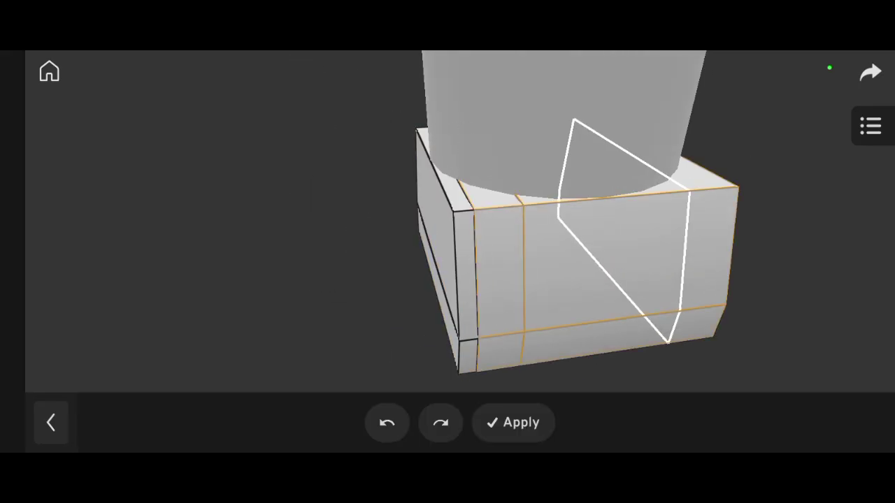
pyautogui.moveTo(489, 279); pyautogui.dragTo(664, 273)
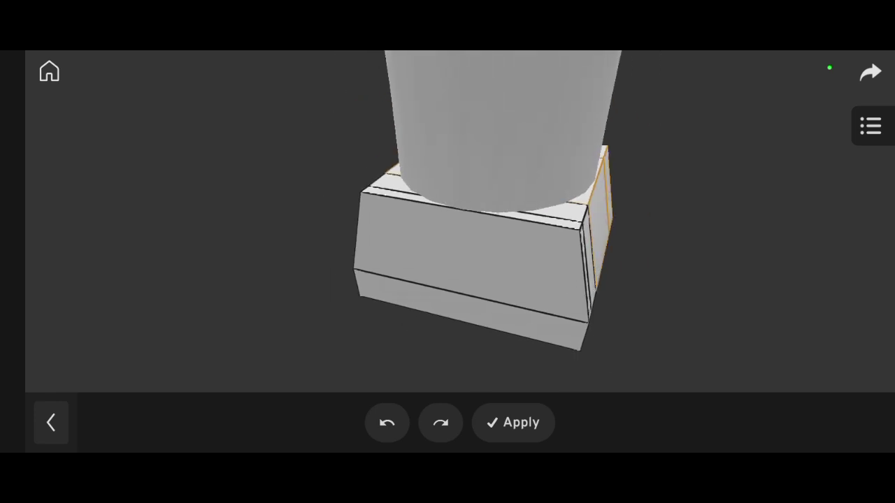
pyautogui.click(514, 423)
pyautogui.moveTo(559, 280)
pyautogui.mouseDown()
pyautogui.moveTo(490, 280)
pyautogui.moveTo(601, 280)
pyautogui.mouseUp()
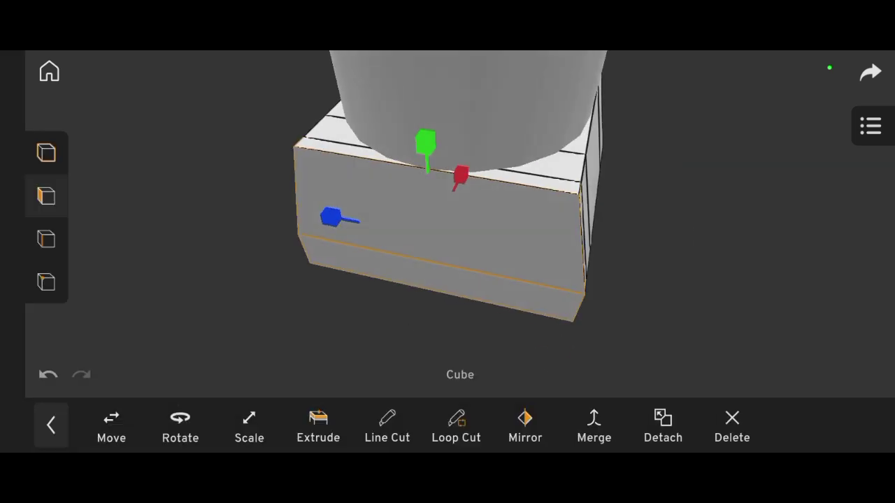
# Select a corner edge of the block and add another loop cut
pyautogui.moveTo(490, 315)
pyautogui.mouseDown()
pyautogui.moveTo(392, 315)
pyautogui.moveTo(559, 308)
pyautogui.mouseUp()
pyautogui.click(260, 259)
pyautogui.moveTo(490, 336); pyautogui.dragTo(490, 280)
pyautogui.moveTo(629, 315)
pyautogui.mouseDown()
pyautogui.moveTo(671, 294)
pyautogui.moveTo(713, 294)
pyautogui.moveTo(658, 307)
pyautogui.moveTo(559, 301)
pyautogui.moveTo(629, 308)
pyautogui.moveTo(685, 294)
pyautogui.moveTo(630, 308)
pyautogui.moveTo(601, 308)
pyautogui.moveTo(671, 300)
pyautogui.moveTo(601, 301)
pyautogui.moveTo(672, 301)
pyautogui.moveTo(616, 301)
pyautogui.moveTo(657, 293)
pyautogui.moveTo(616, 329)
pyautogui.moveTo(644, 308)
pyautogui.moveTo(629, 280)
pyautogui.mouseUp()
pyautogui.click(456, 425)
pyautogui.click(513, 422)
# Switch to face editing and select the front face of the foot
pyautogui.click(47, 239)
pyautogui.moveTo(629, 314); pyautogui.dragTo(629, 266)
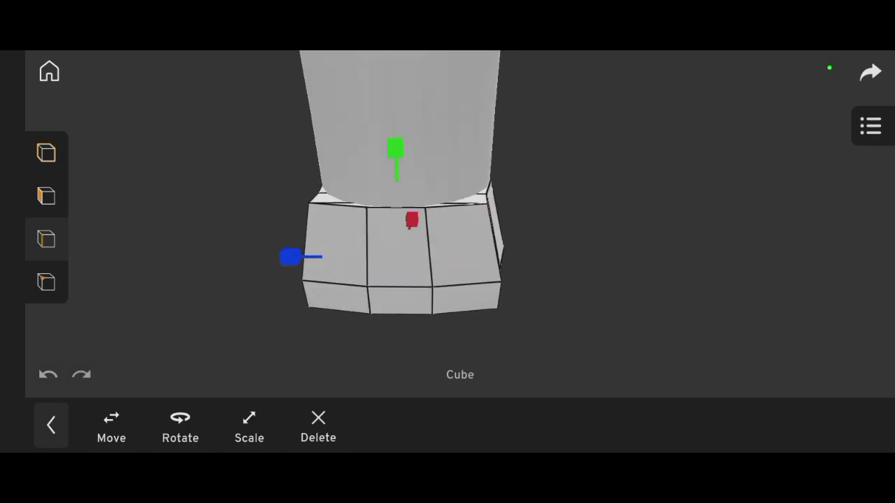
pyautogui.moveTo(630, 315)
pyautogui.mouseDown()
pyautogui.moveTo(657, 301)
pyautogui.moveTo(629, 308)
pyautogui.moveTo(643, 314)
pyautogui.moveTo(657, 301)
pyautogui.moveTo(643, 308)
pyautogui.moveTo(658, 308)
pyautogui.moveTo(616, 363)
pyautogui.moveTo(616, 329)
pyautogui.mouseUp()
pyautogui.click(664, 314)
pyautogui.click(46, 153)
pyautogui.click(46, 196)
pyautogui.click(503, 266)
pyautogui.click(490, 279)
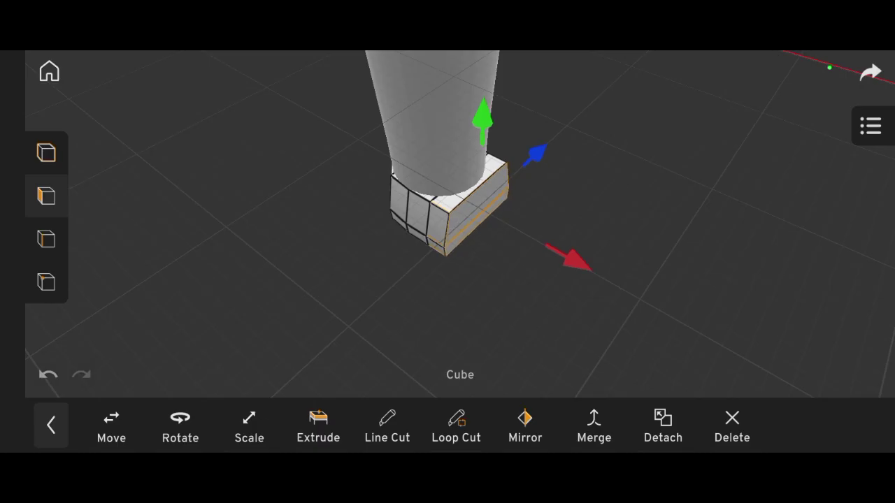
# Extrude the front face into a toe and move it forward to lengthen the foot
pyautogui.click(318, 423)
pyautogui.click(513, 422)
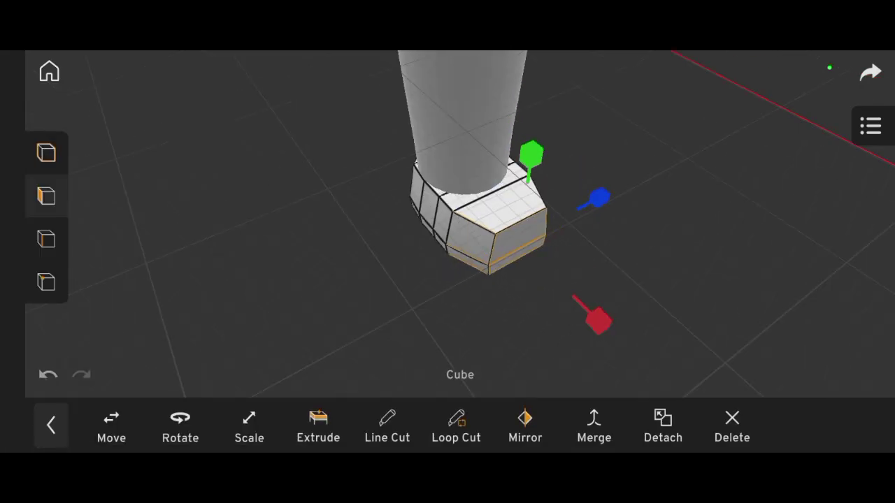
pyautogui.moveTo(630, 315); pyautogui.dragTo(622, 266)
pyautogui.moveTo(629, 315); pyautogui.dragTo(601, 315)
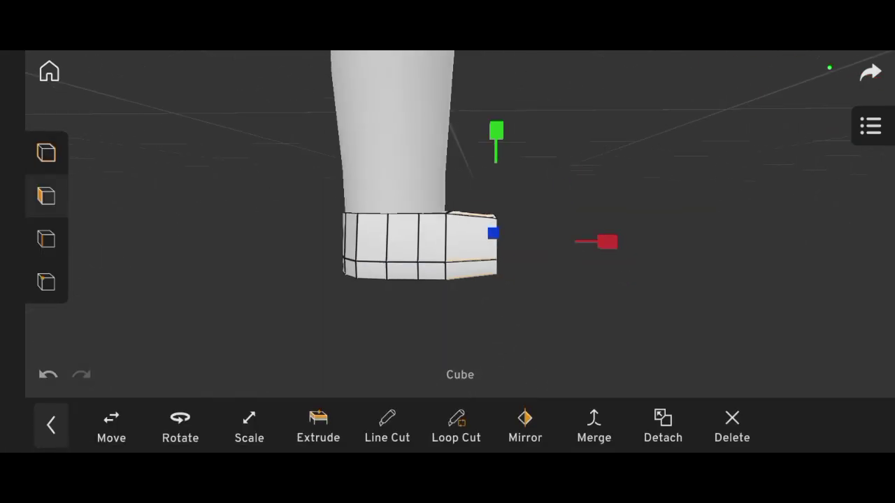
pyautogui.moveTo(630, 265); pyautogui.dragTo(622, 322)
pyautogui.moveTo(700, 266)
pyautogui.mouseDown()
pyautogui.moveTo(692, 307)
pyautogui.moveTo(672, 335)
pyautogui.mouseUp()
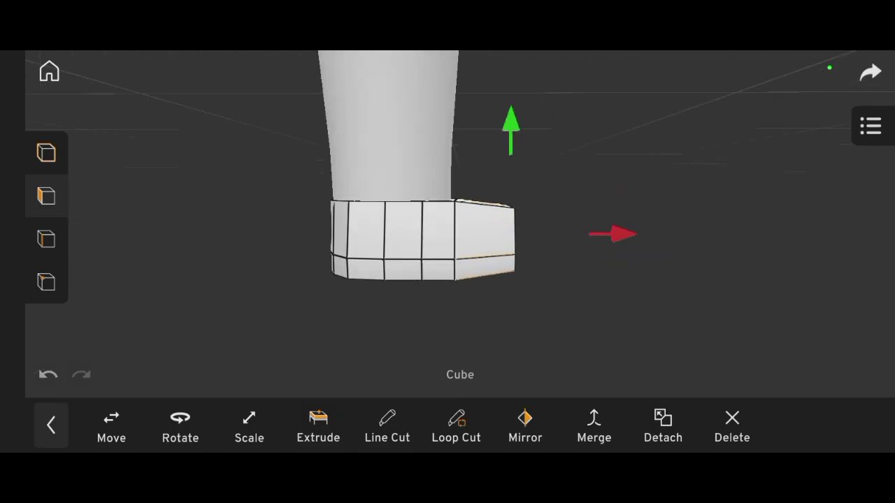
pyautogui.moveTo(630, 315); pyautogui.dragTo(601, 329)
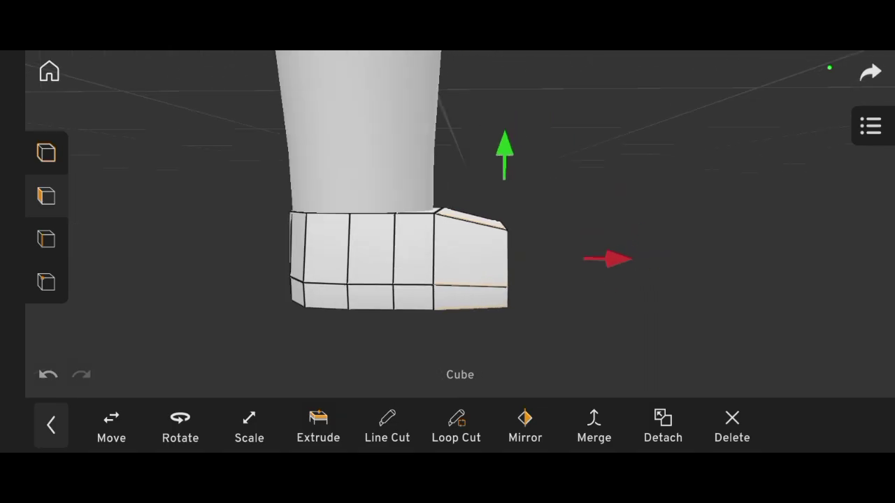
pyautogui.click(112, 425)
pyautogui.moveTo(616, 259)
pyautogui.mouseDown()
pyautogui.moveTo(633, 254)
pyautogui.moveTo(588, 255)
pyautogui.mouseUp()
pyautogui.click(513, 424)
# Extrude a second toe section outward and adjust its length, then deselect
pyautogui.moveTo(700, 210)
pyautogui.mouseDown()
pyautogui.moveTo(615, 252)
pyautogui.moveTo(685, 237)
pyautogui.moveTo(741, 210)
pyautogui.moveTo(671, 216)
pyautogui.moveTo(672, 238)
pyautogui.moveTo(650, 259)
pyautogui.moveTo(700, 216)
pyautogui.moveTo(672, 231)
pyautogui.mouseUp()
pyautogui.click(318, 424)
pyautogui.moveTo(639, 282); pyautogui.dragTo(665, 296)
pyautogui.click(520, 422)
pyautogui.moveTo(699, 209)
pyautogui.mouseDown()
pyautogui.moveTo(672, 238)
pyautogui.moveTo(692, 213)
pyautogui.moveTo(745, 194)
pyautogui.mouseUp()
pyautogui.moveTo(700, 245)
pyautogui.mouseDown()
pyautogui.moveTo(703, 218)
pyautogui.moveTo(685, 252)
pyautogui.mouseUp()
pyautogui.click(699, 314)
pyautogui.moveTo(699, 210); pyautogui.dragTo(644, 248)
pyautogui.moveTo(629, 210)
pyautogui.mouseDown()
pyautogui.moveTo(616, 231)
pyautogui.moveTo(574, 231)
pyautogui.mouseUp()
pyautogui.scroll(3, 489, 245)
# Select the top faces of the foot block in face editing
pyautogui.click(559, 258)
pyautogui.scroll(3, 630, 245)
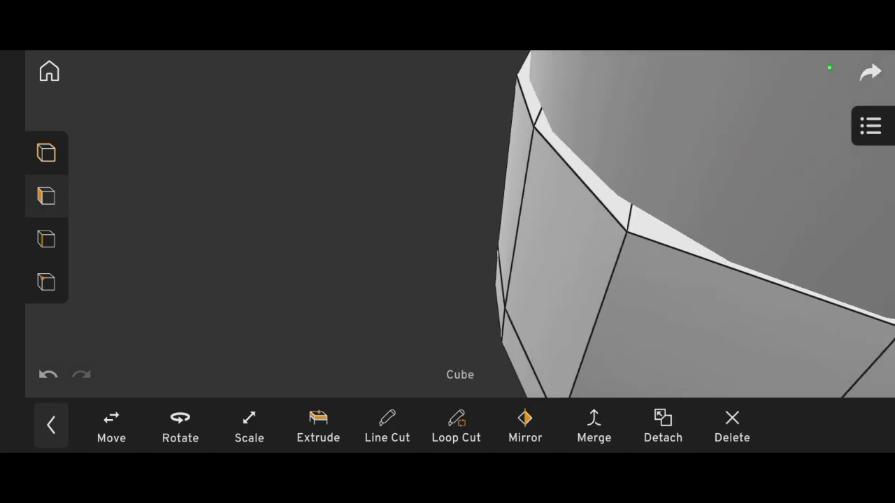
pyautogui.scroll(3, 629, 245)
pyautogui.click(47, 153)
pyautogui.scroll(-5, 630, 244)
pyautogui.moveTo(700, 244); pyautogui.dragTo(664, 230)
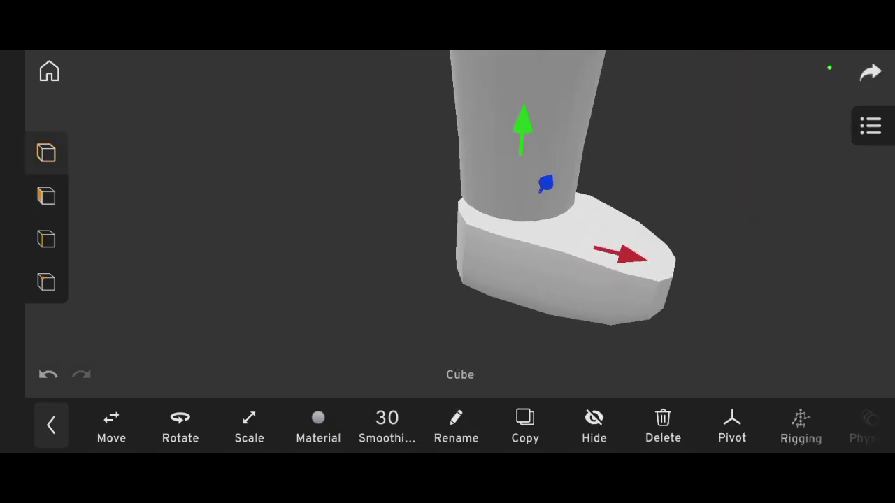
pyautogui.click(46, 196)
pyautogui.scroll(3, 573, 280)
pyautogui.click(490, 210)
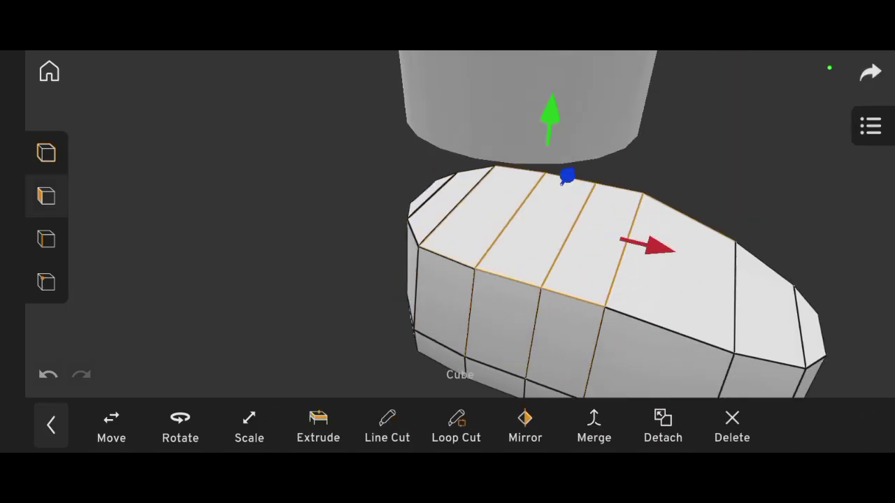
pyautogui.moveTo(629, 280); pyautogui.dragTo(686, 279)
pyautogui.scroll(-3, 560, 280)
# Extrude the top faces upward into an ankle block and return to object mode
pyautogui.click(456, 427)
pyautogui.moveTo(487, 133); pyautogui.dragTo(488, 91)
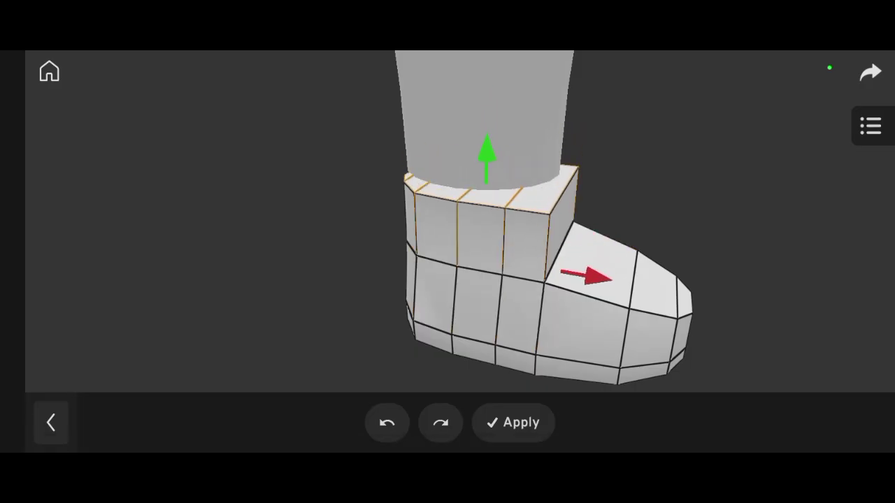
pyautogui.click(513, 422)
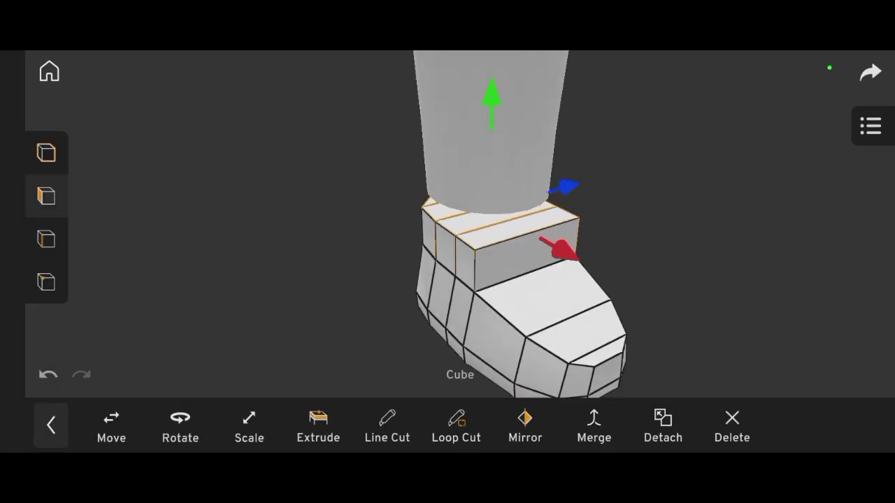
pyautogui.moveTo(664, 315); pyautogui.dragTo(595, 315)
pyautogui.moveTo(664, 315)
pyautogui.mouseDown()
pyautogui.moveTo(615, 308)
pyautogui.moveTo(742, 319)
pyautogui.moveTo(741, 349)
pyautogui.moveTo(755, 378)
pyautogui.mouseUp()
pyautogui.click(700, 314)
pyautogui.click(46, 153)
# Reselect the boot and pick the front face of its ankle
pyautogui.moveTo(700, 315)
pyautogui.mouseDown()
pyautogui.moveTo(601, 312)
pyautogui.moveTo(518, 280)
pyautogui.moveTo(510, 301)
pyautogui.moveTo(574, 230)
pyautogui.mouseUp()
pyautogui.click(700, 336)
pyautogui.click(448, 265)
pyautogui.click(46, 196)
pyautogui.moveTo(664, 294); pyautogui.dragTo(587, 223)
pyautogui.moveTo(447, 294); pyautogui.dragTo(629, 283)
pyautogui.moveTo(447, 279)
pyautogui.mouseDown()
pyautogui.moveTo(545, 280)
pyautogui.moveTo(616, 266)
pyautogui.moveTo(587, 238)
pyautogui.moveTo(601, 230)
pyautogui.mouseUp()
pyautogui.click(489, 199)
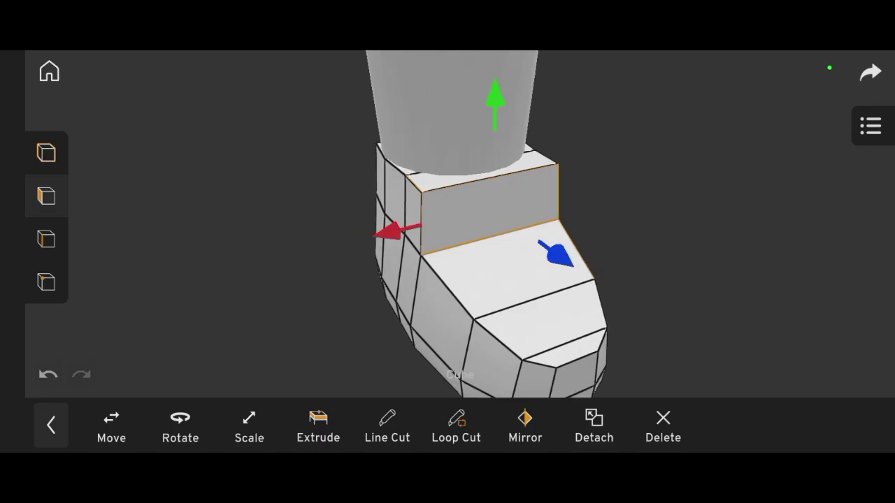
pyautogui.moveTo(392, 280); pyautogui.dragTo(545, 273)
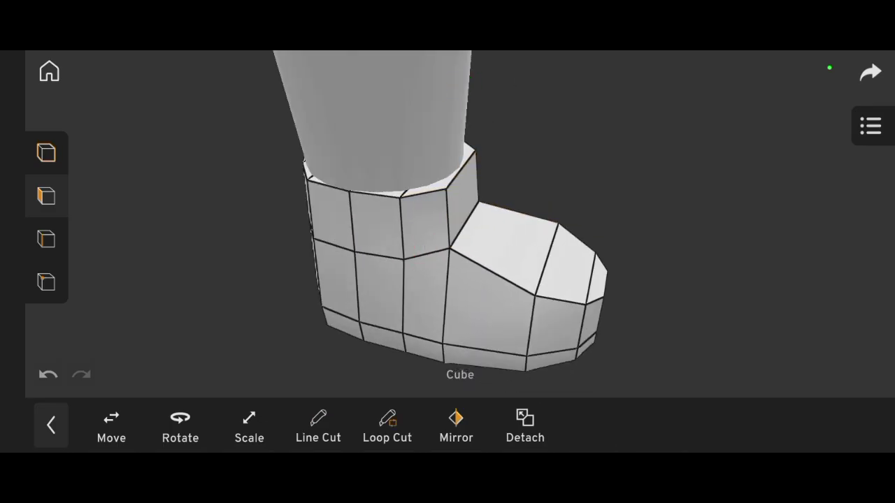
# Select an edge on the boot's instep, then return to object mode
pyautogui.click(46, 152)
pyautogui.moveTo(448, 280)
pyautogui.mouseDown()
pyautogui.moveTo(531, 280)
pyautogui.moveTo(461, 280)
pyautogui.mouseUp()
pyautogui.click(46, 239)
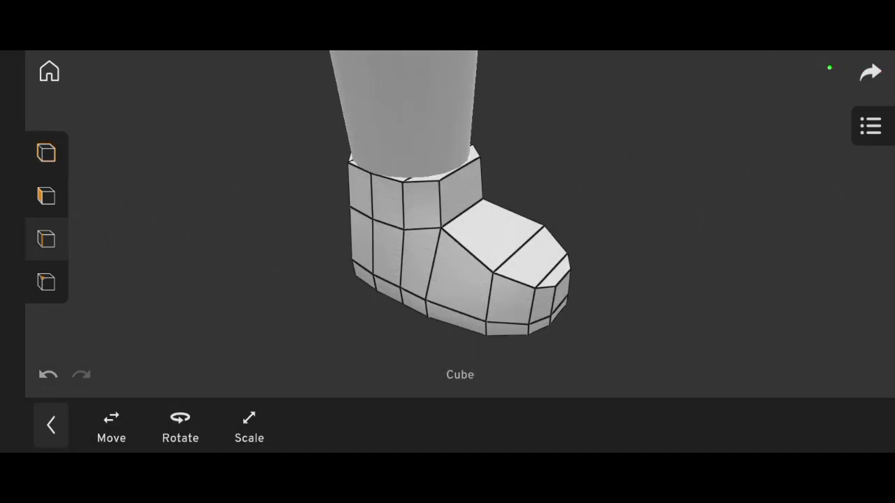
pyautogui.click(461, 214)
pyautogui.scroll(-2, 462, 223)
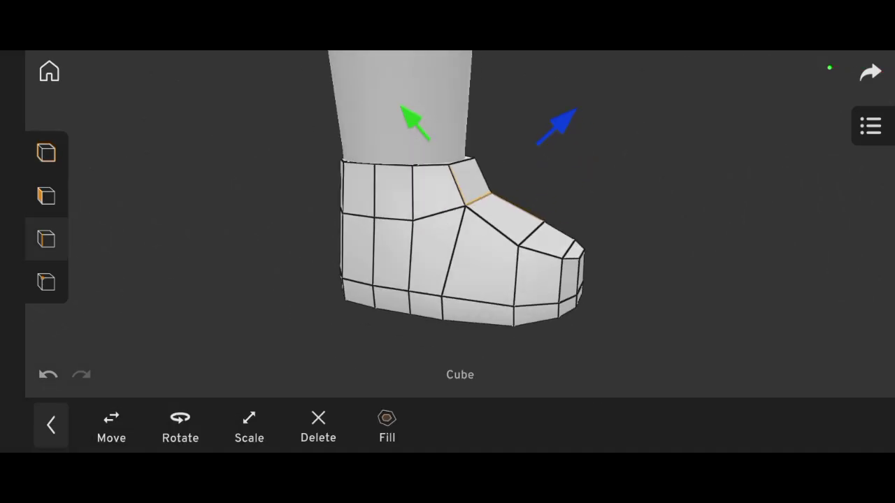
pyautogui.click(47, 152)
pyautogui.scroll(-5, 448, 209)
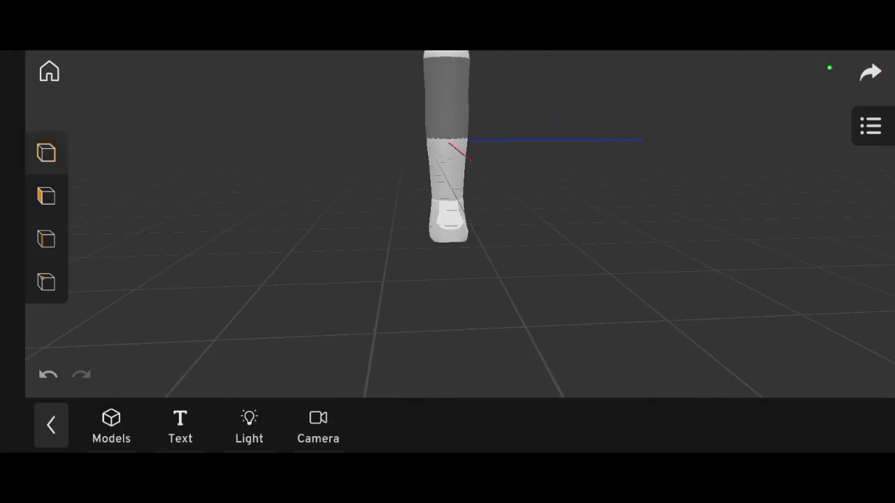
pyautogui.scroll(4, 447, 210)
# Select the boot, rather than the leg cylinder, in object mode
pyautogui.click(465, 182)
pyautogui.click(47, 195)
pyautogui.click(497, 294)
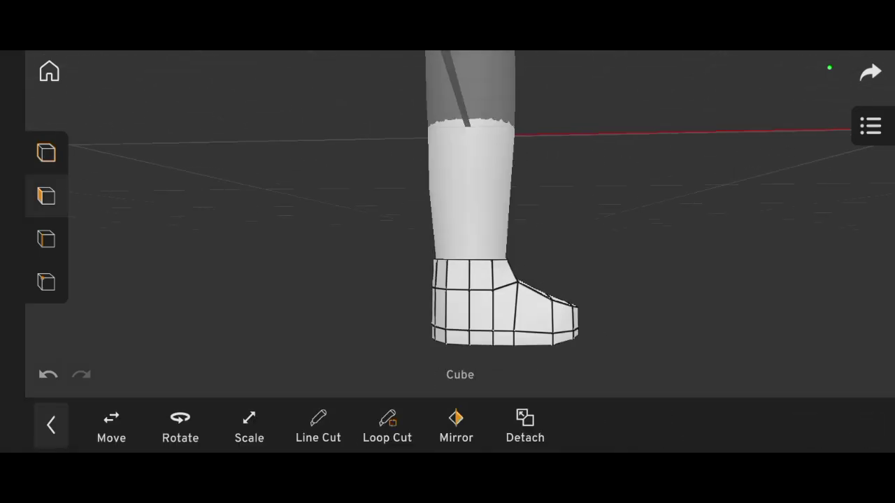
pyautogui.click(47, 152)
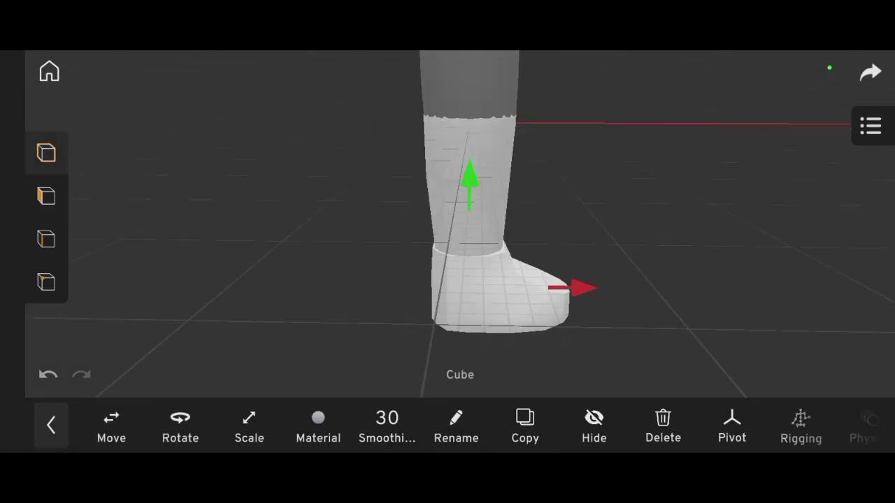
pyautogui.moveTo(630, 210)
pyautogui.mouseDown()
pyautogui.moveTo(560, 175)
pyautogui.moveTo(315, 182)
pyautogui.mouseUp()
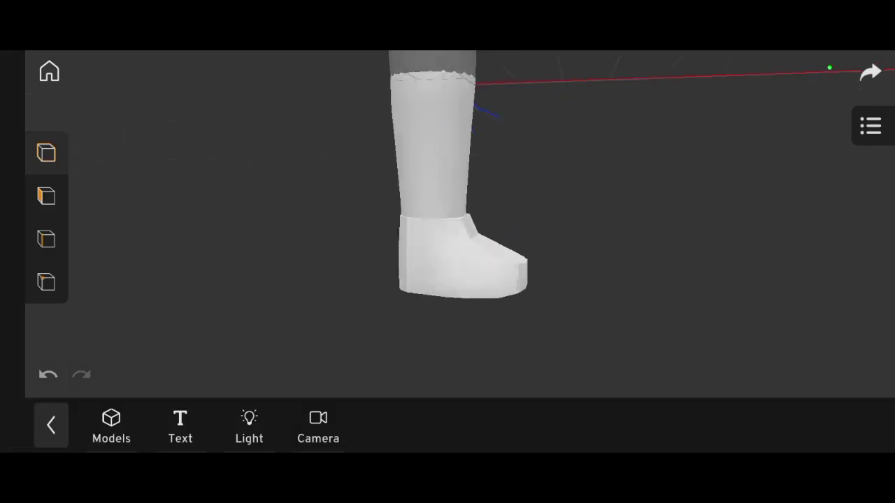
pyautogui.click(461, 231)
# Place the boot's pivot at the ankle and test swinging the foot around it
pyautogui.click(733, 423)
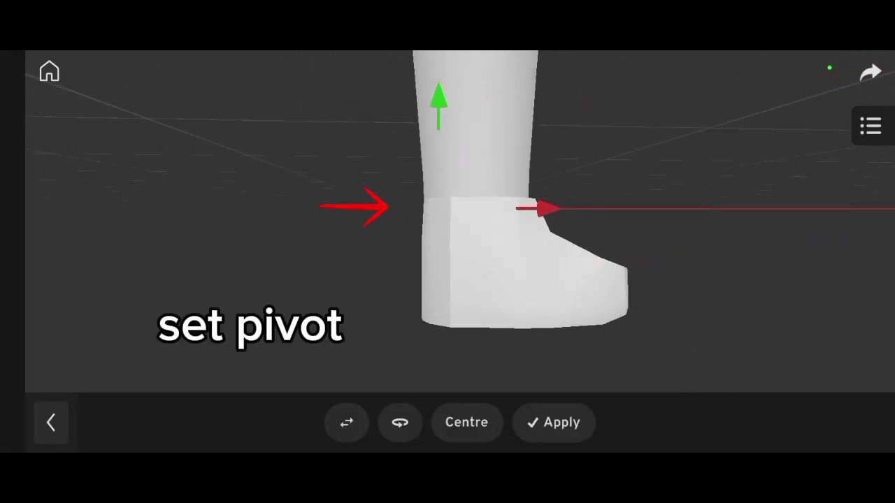
pyautogui.scroll(-1, 504, 259)
pyautogui.scroll(2, 504, 259)
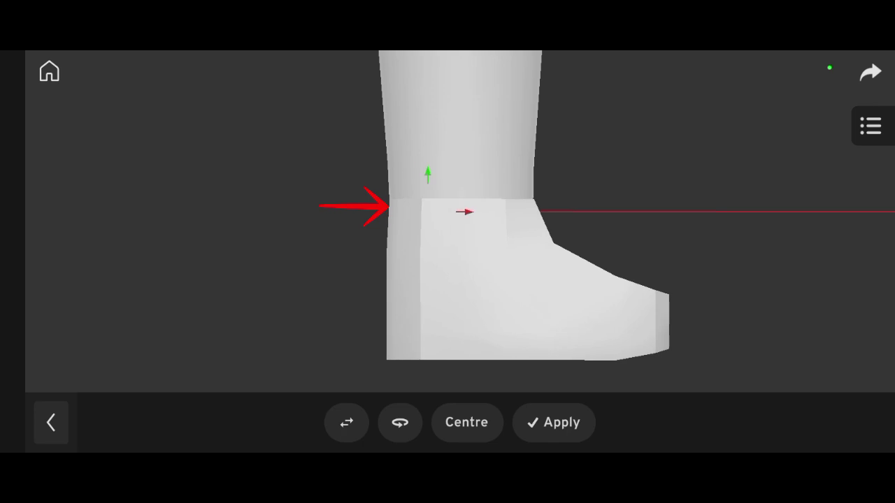
pyautogui.click(554, 422)
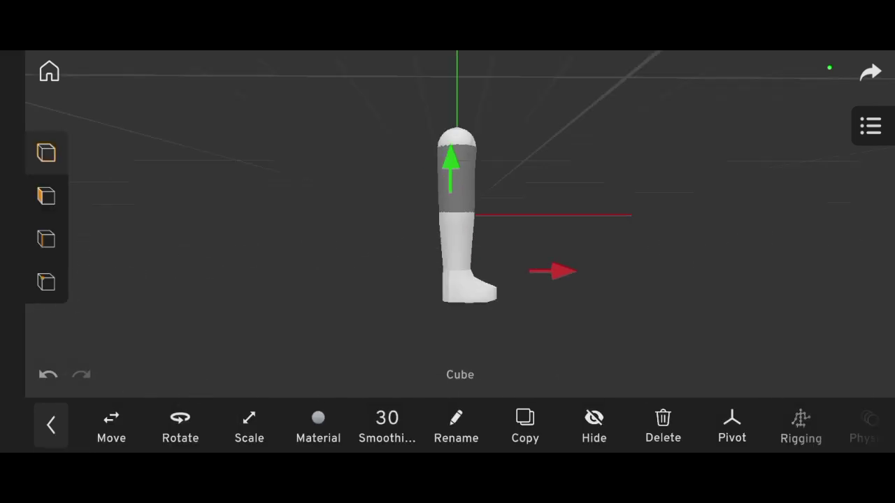
pyautogui.moveTo(570, 220); pyautogui.dragTo(500, 147)
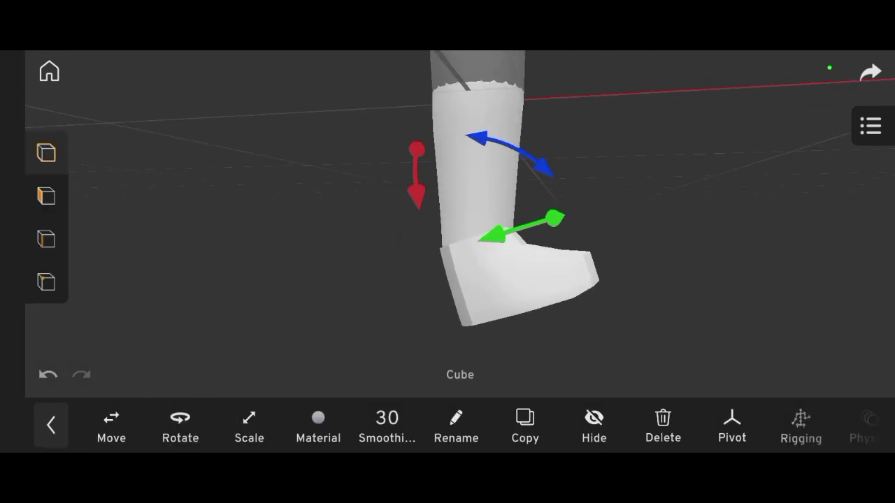
pyautogui.moveTo(555, 218); pyautogui.dragTo(551, 210)
pyautogui.moveTo(629, 280); pyautogui.dragTo(594, 280)
# Clear the foot's rotation value so it sits level again
pyautogui.click(559, 203)
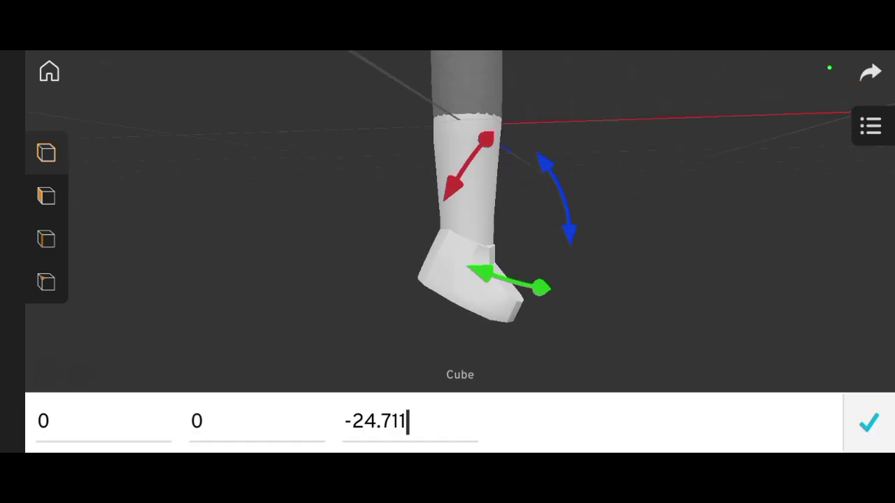
pyautogui.click(377, 421)
pyautogui.press('BackSpace')
pyautogui.press('BackSpace')
pyautogui.press('BackSpace')
pyautogui.press('Return')
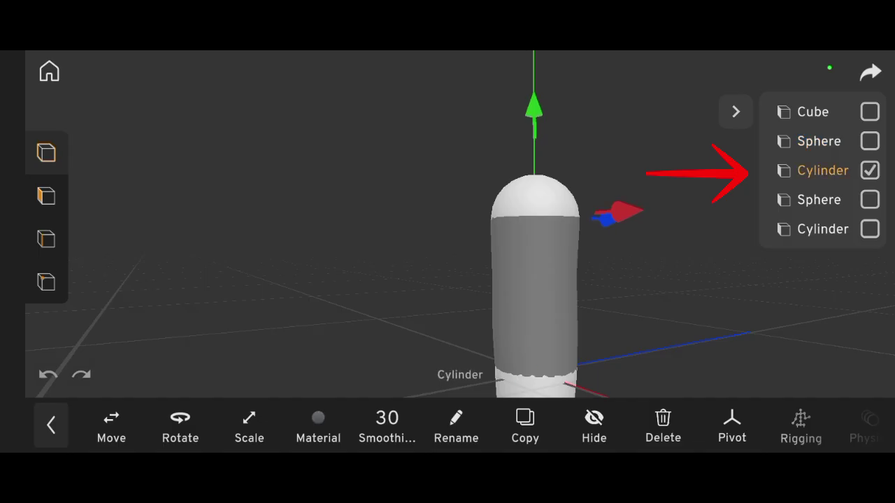
# Nest the Cylinder under the top Sphere and the second Sphere under that Cylinder
pyautogui.moveTo(874, 141); pyautogui.dragTo(867, 142)
pyautogui.click(636, 275)
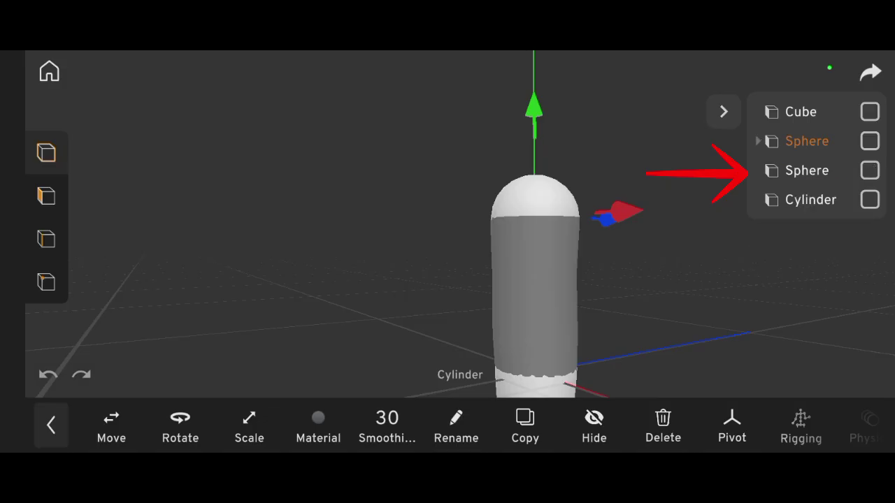
pyautogui.click(770, 141)
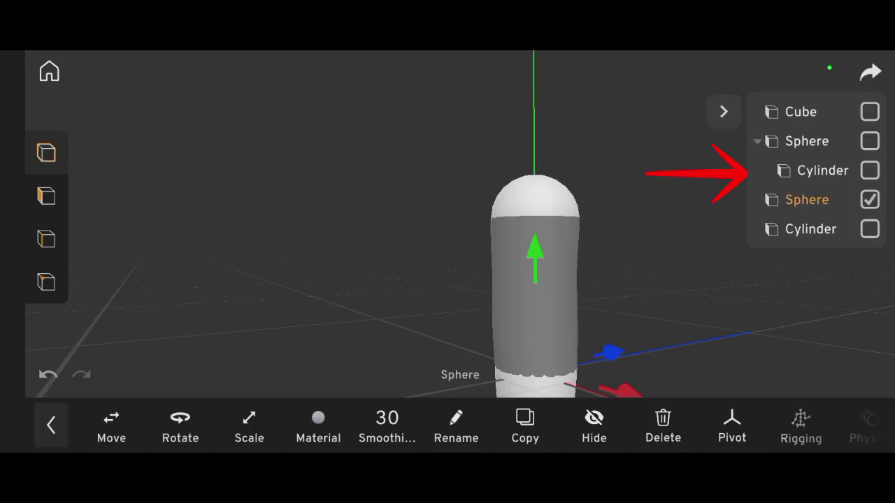
pyautogui.moveTo(868, 172); pyautogui.dragTo(866, 171)
pyautogui.click(636, 275)
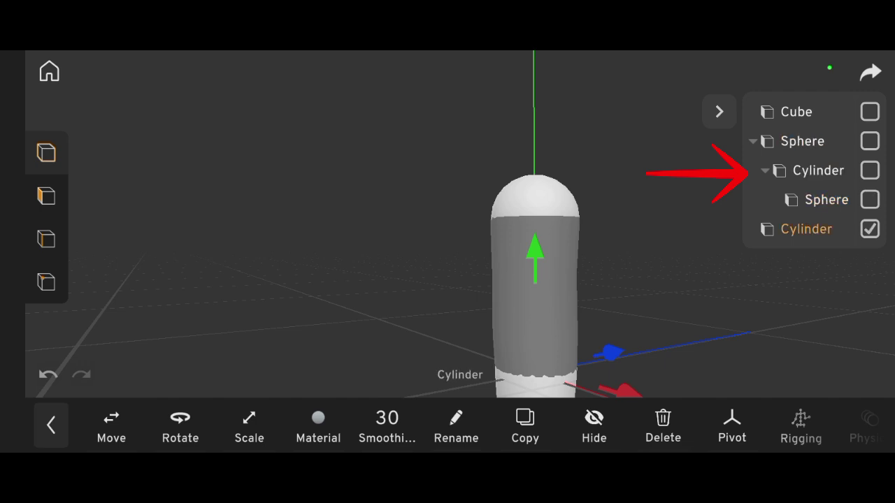
# Nest the last Cylinder under the lower Sphere and the foot Cube under it, then select the top Sphere
pyautogui.moveTo(871, 212); pyautogui.dragTo(867, 202)
pyautogui.click(637, 275)
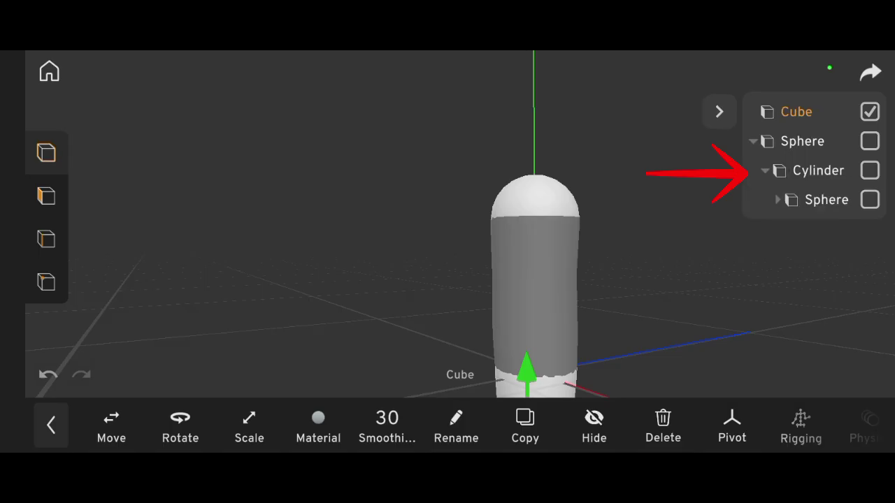
pyautogui.click(778, 200)
pyautogui.moveTo(870, 141); pyautogui.dragTo(870, 171)
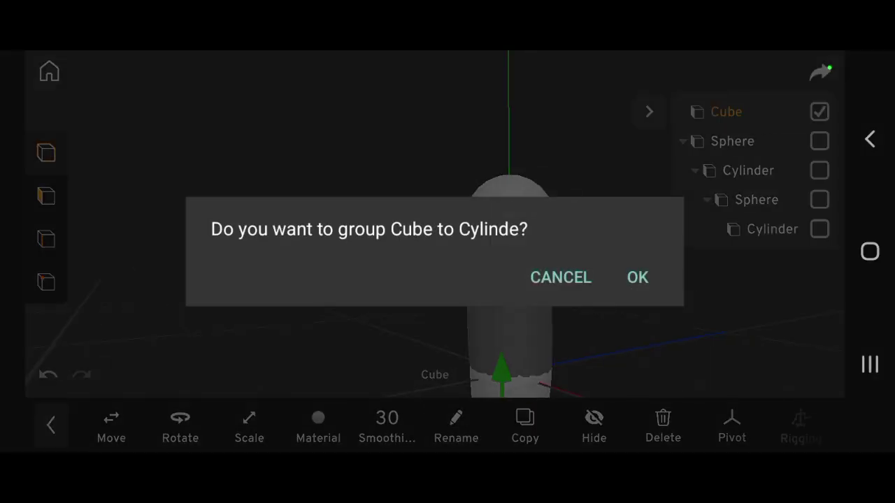
pyautogui.click(637, 276)
pyautogui.click(523, 75)
pyautogui.click(539, 160)
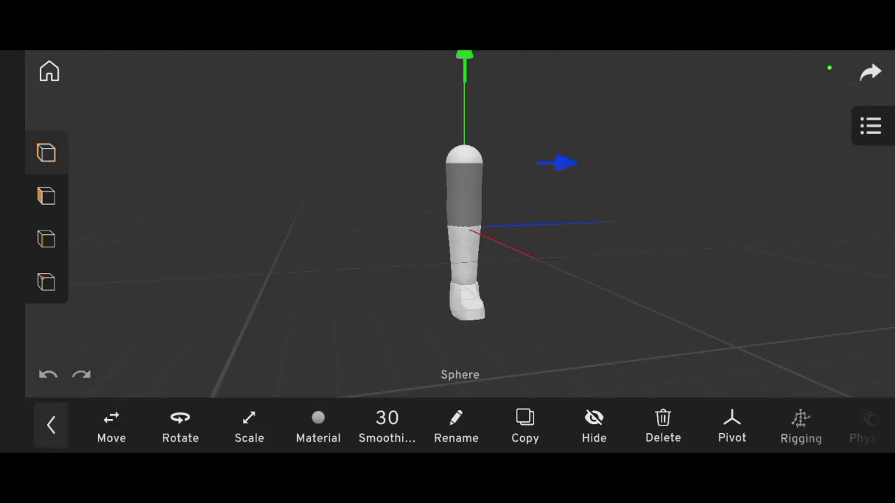
# Rename the top Sphere to 'upper L1' and the thigh Cylinder to 'upper leg control'
pyautogui.click(456, 426)
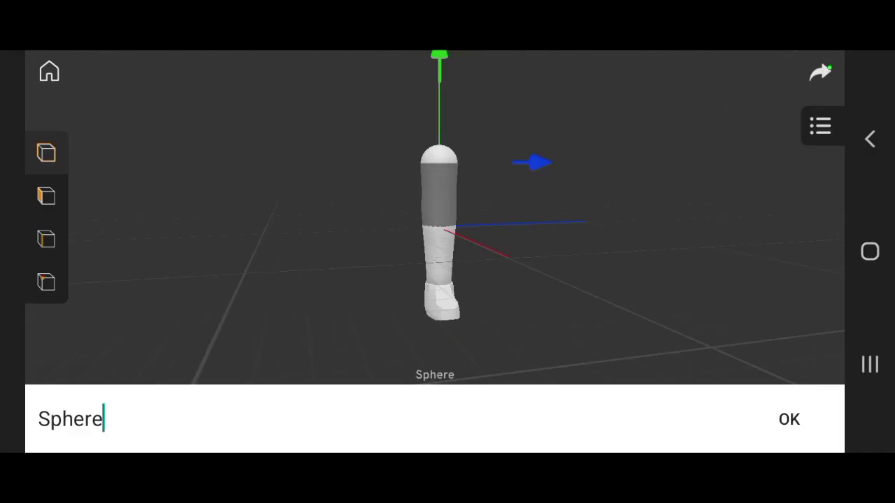
pyautogui.press('Return')
pyautogui.click(456, 427)
pyautogui.write('S')
pyautogui.write('pper L1')
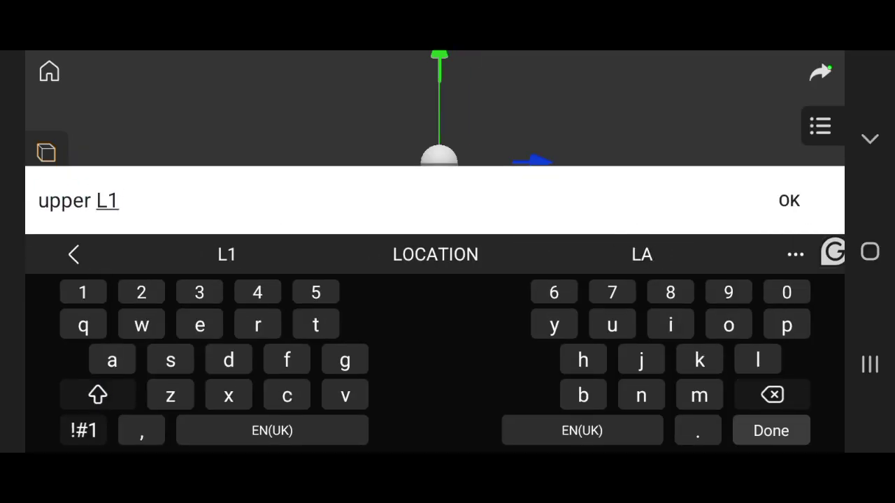
pyautogui.press('Return')
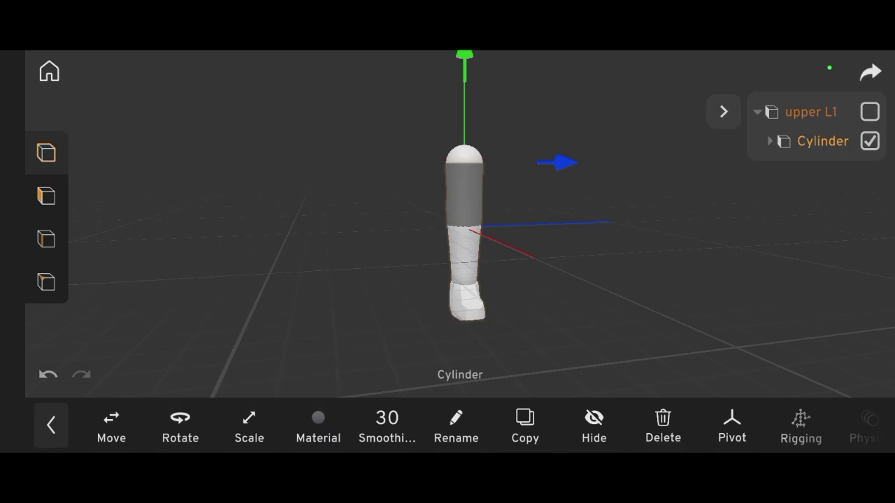
pyautogui.click(455, 426)
pyautogui.write('up')
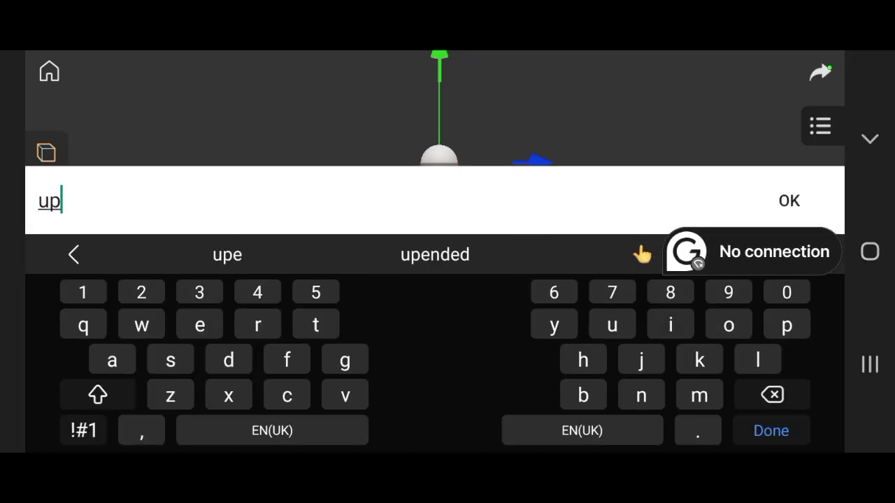
pyautogui.write('per leg control')
pyautogui.press('Return')
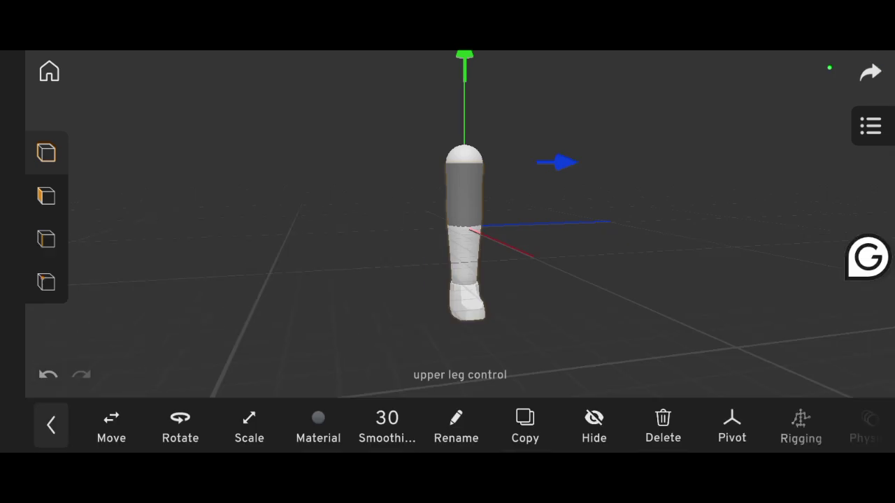
# Rename the shin Cylinder under the knee Sphere to 'leg calf'
pyautogui.click(869, 170)
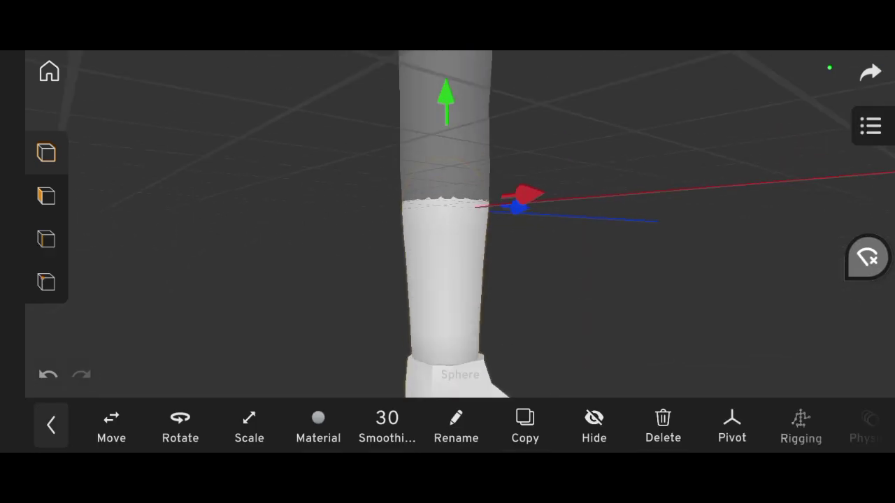
pyautogui.click(180, 426)
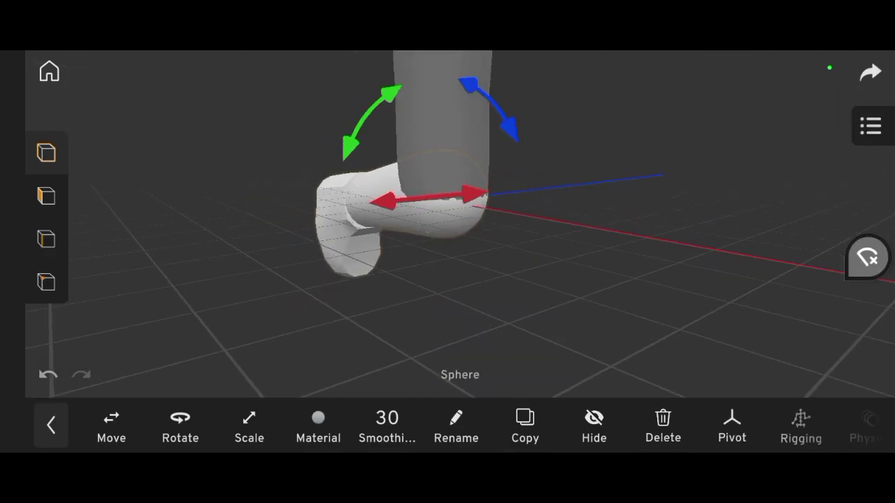
pyautogui.click(870, 126)
pyautogui.click(730, 170)
pyautogui.click(869, 200)
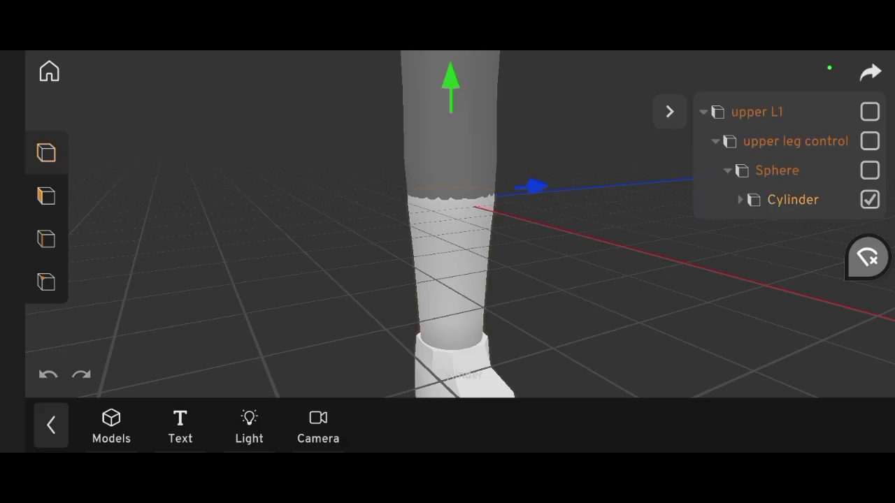
pyautogui.click(455, 424)
pyautogui.press('BackSpace')
pyautogui.press('BackSpace')
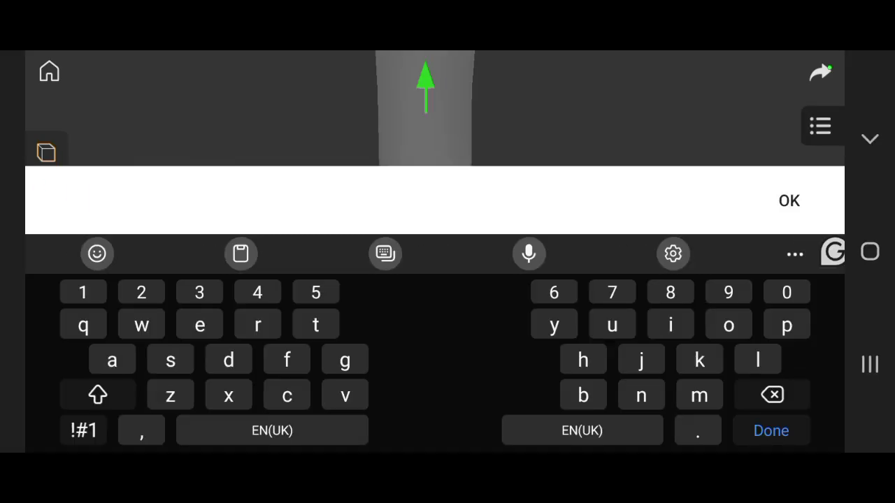
pyautogui.write('leg calf')
pyautogui.press('Return')
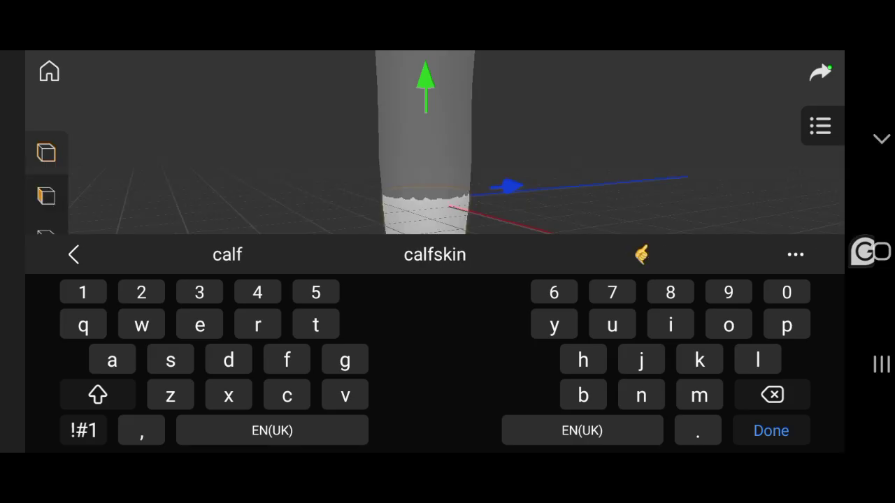
# Rename the Cube beneath leg calf to 'foot', then deselect it
pyautogui.click(869, 200)
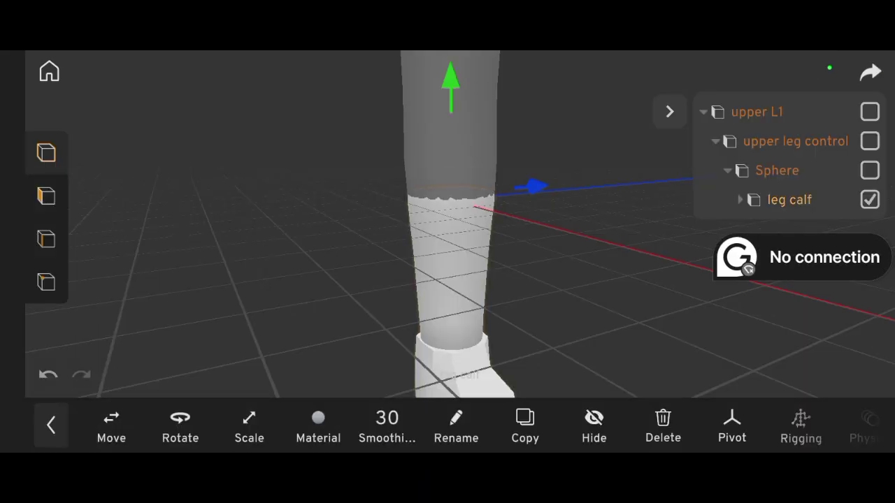
pyautogui.click(740, 200)
pyautogui.click(869, 229)
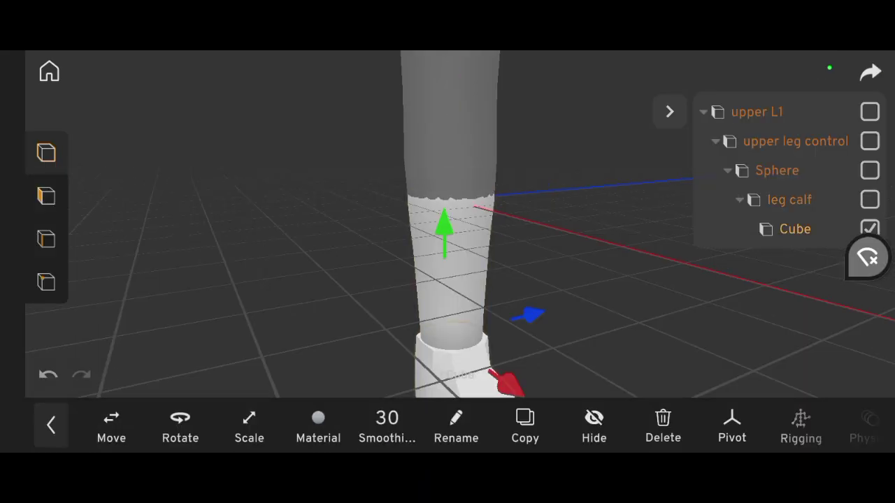
pyautogui.click(456, 426)
pyautogui.write('foot')
pyautogui.press('Return')
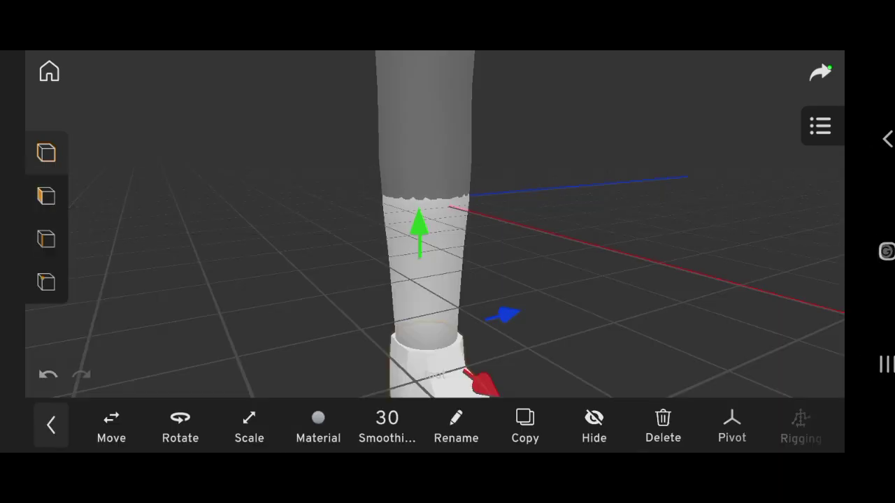
pyautogui.click(51, 425)
pyautogui.click(871, 126)
pyautogui.click(669, 112)
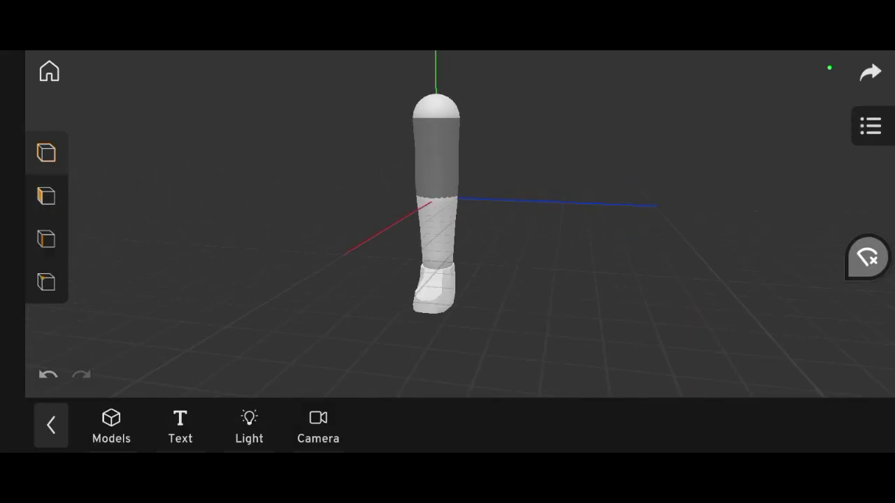
# Add a new cylinder to the scene from the model library
pyautogui.click(51, 425)
pyautogui.click(58, 130)
pyautogui.moveTo(448, 322); pyautogui.dragTo(448, 248)
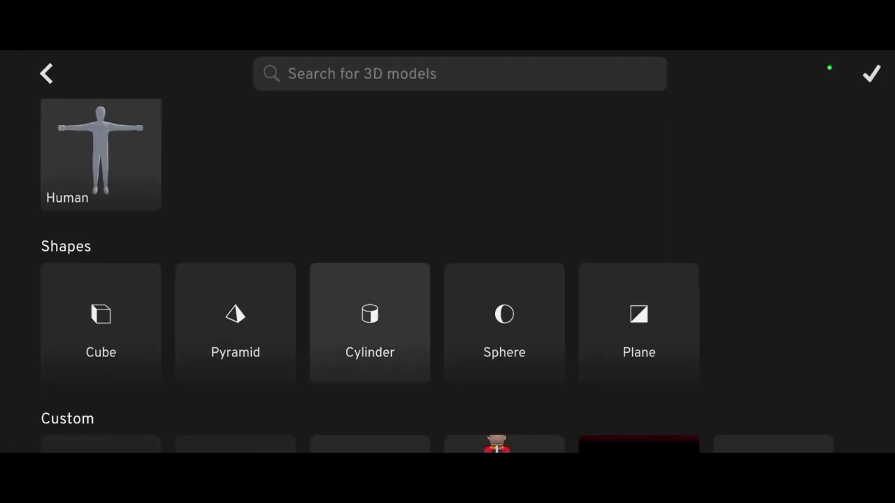
pyautogui.click(370, 322)
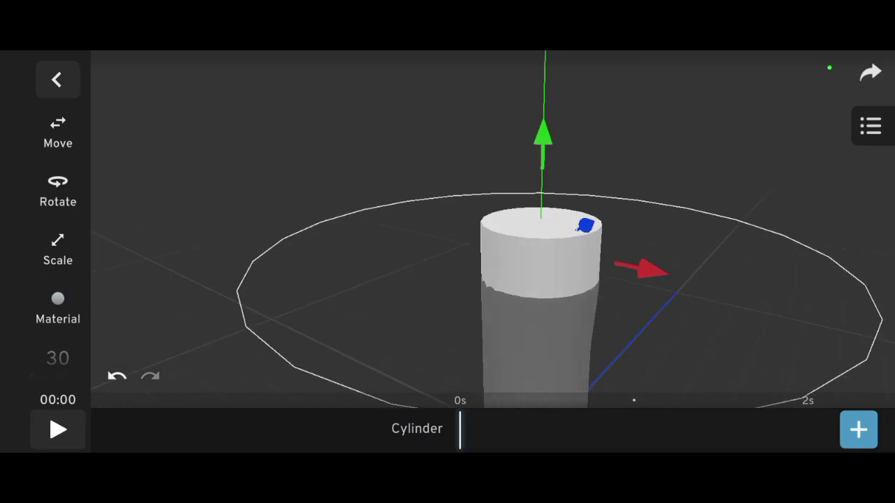
# Enter mesh editing on the new cylinder and select its top ring of faces
pyautogui.click(523, 258)
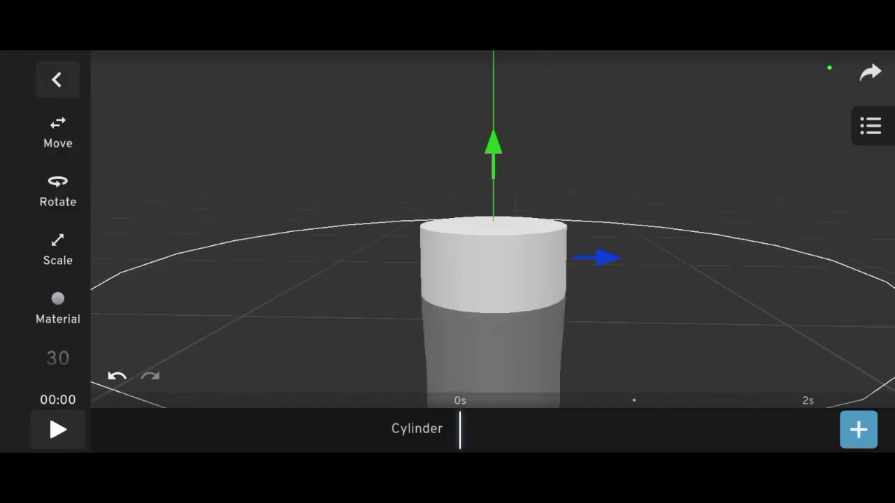
pyautogui.click(493, 266)
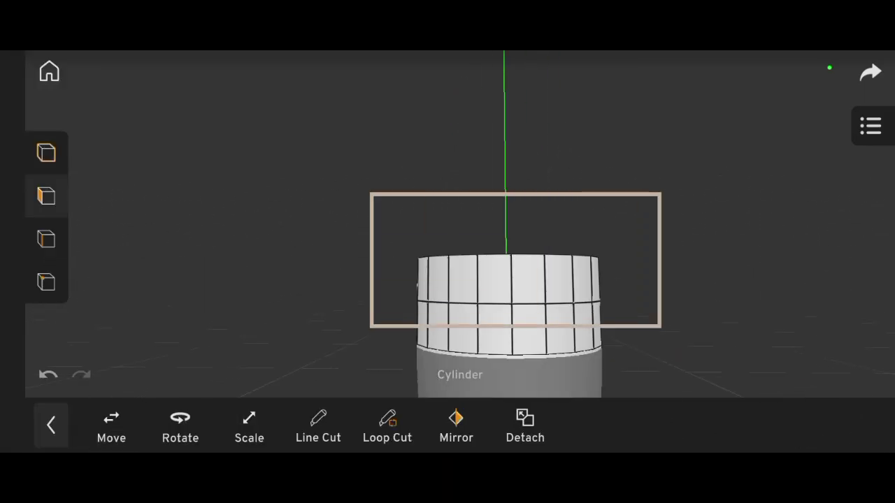
pyautogui.click(46, 239)
pyautogui.click(530, 304)
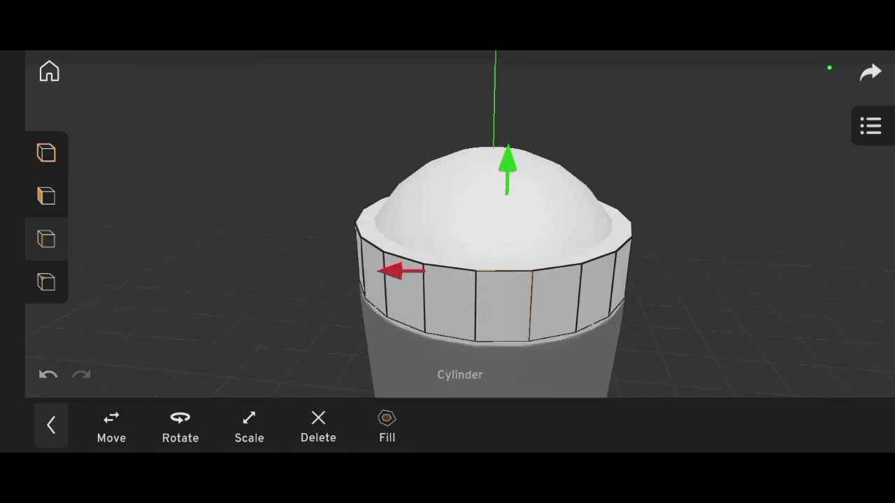
pyautogui.click(46, 196)
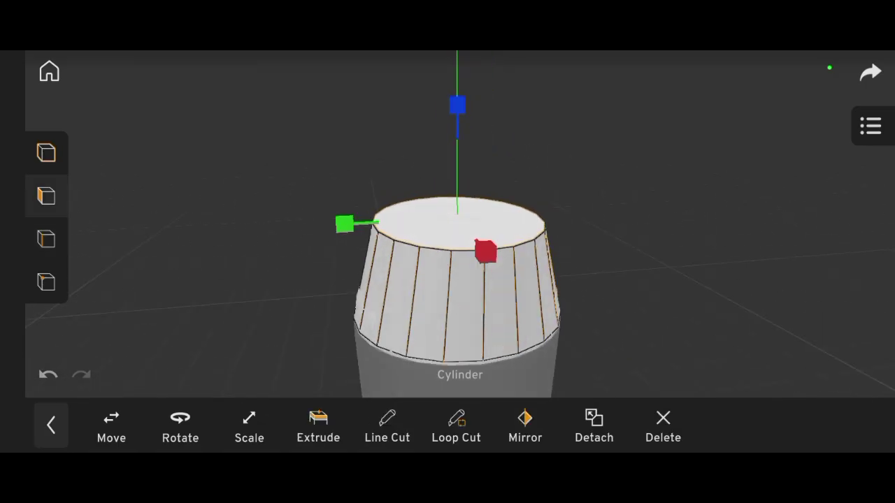
pyautogui.moveTo(664, 210); pyautogui.dragTo(629, 314)
pyautogui.click(46, 152)
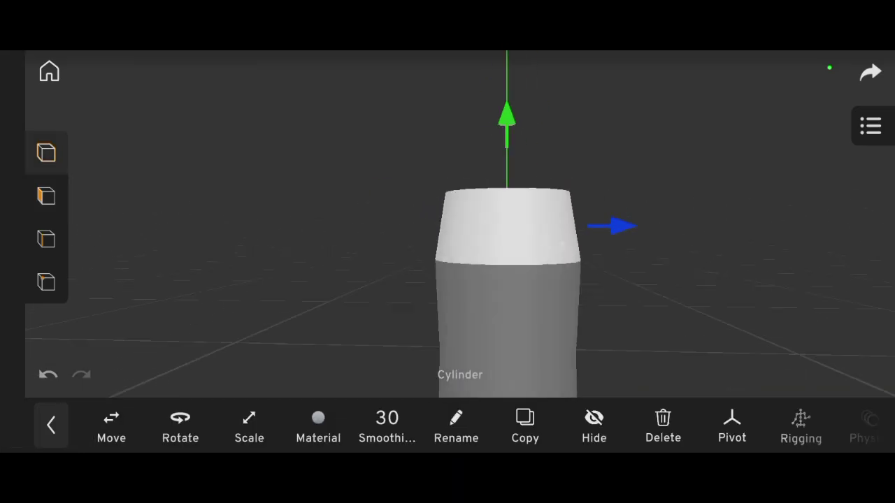
pyautogui.moveTo(665, 315); pyautogui.dragTo(664, 209)
pyautogui.click(46, 195)
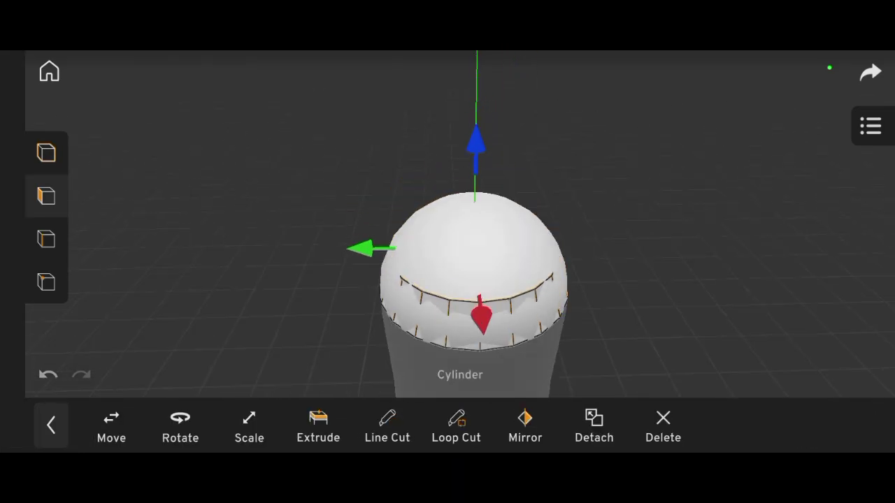
pyautogui.moveTo(664, 210); pyautogui.dragTo(665, 315)
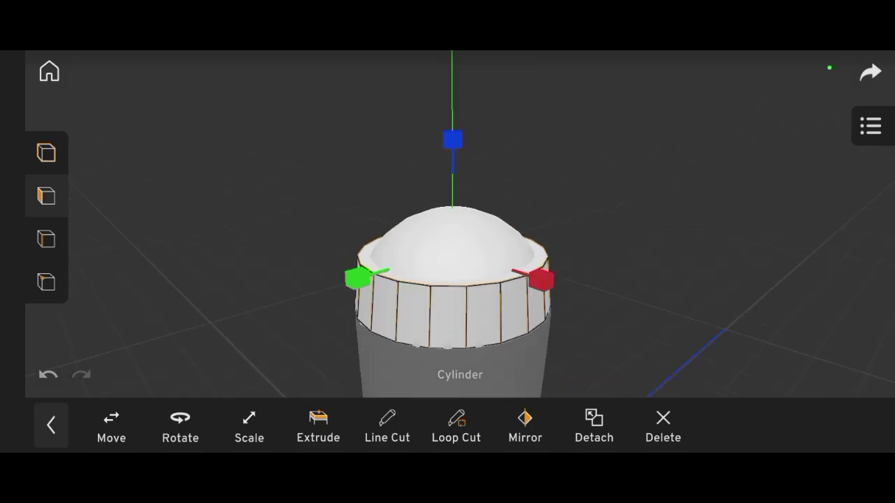
# Extrude the cylinder's top faces into a slightly tapered ring, then return to object mode
pyautogui.click(318, 423)
pyautogui.click(513, 422)
pyautogui.moveTo(664, 315)
pyautogui.mouseDown()
pyautogui.moveTo(664, 210)
pyautogui.moveTo(630, 314)
pyautogui.mouseUp()
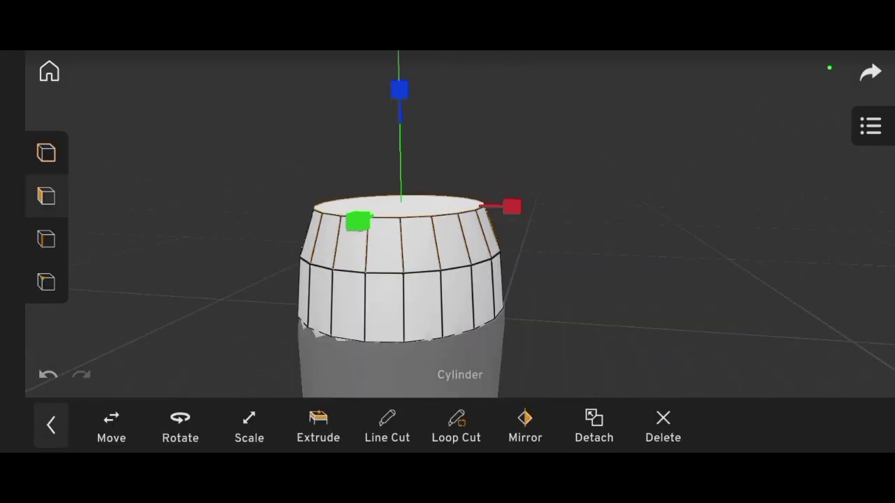
pyautogui.scroll(-3, 399, 266)
pyautogui.click(46, 153)
pyautogui.click(664, 175)
pyautogui.moveTo(664, 209); pyautogui.dragTo(665, 314)
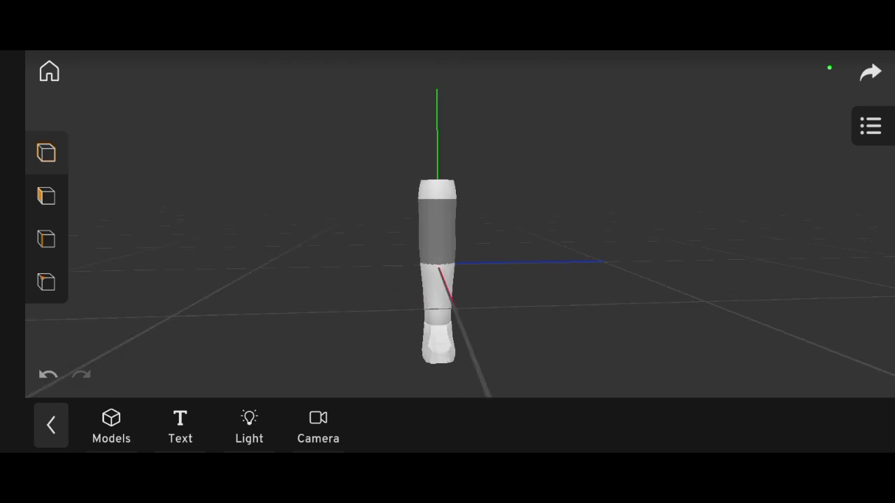
# Add a Cube and give it a grey material colour
pyautogui.moveTo(664, 209); pyautogui.dragTo(629, 280)
pyautogui.click(111, 427)
pyautogui.click(100, 249)
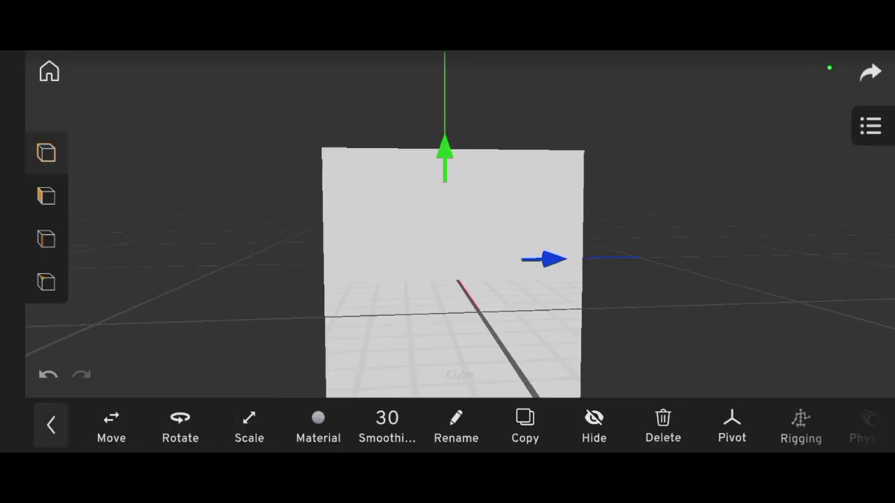
pyautogui.click(317, 424)
pyautogui.click(110, 424)
pyautogui.click(869, 422)
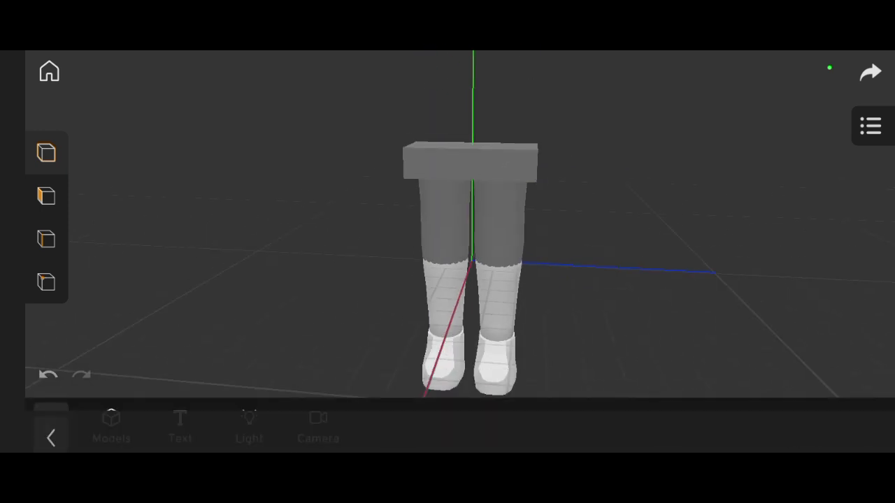
# Set the upper leg's Z position to -0.11 so it sits beneath the hips
pyautogui.click(458, 196)
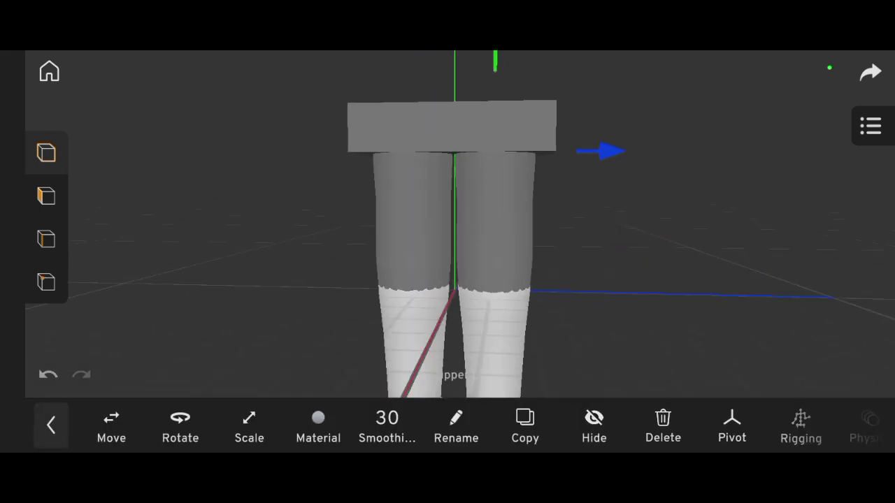
pyautogui.click(410, 421)
pyautogui.press('BackSpace')
pyautogui.press('BackSpace')
pyautogui.write('1')
pyautogui.press('Return')
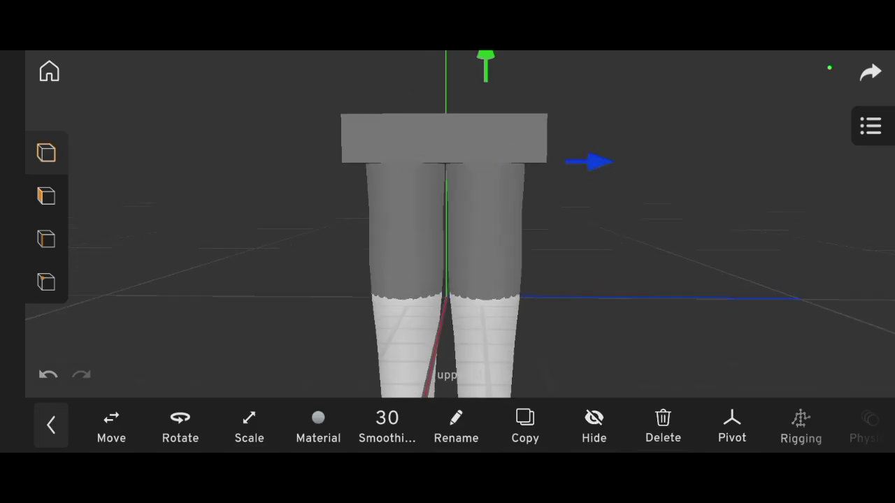
pyautogui.click(112, 425)
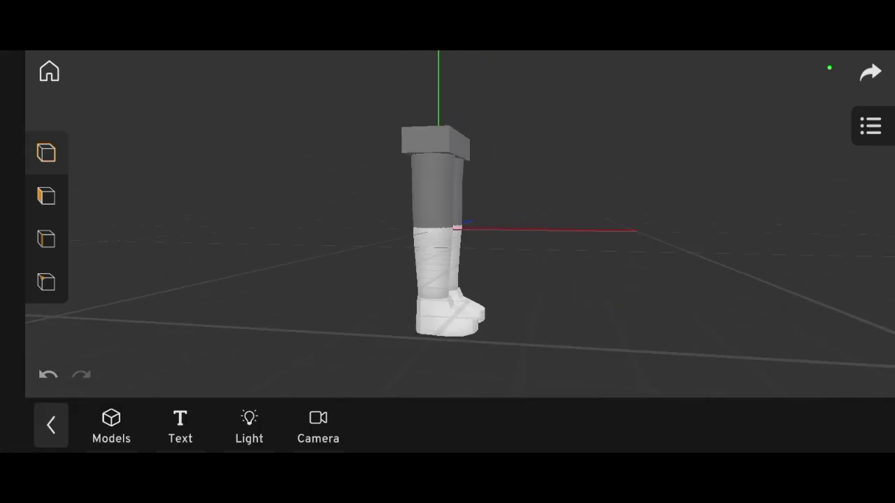
# View the legs from the front and select the hips box
pyautogui.click(468, 180)
pyautogui.moveTo(630, 294); pyautogui.dragTo(420, 294)
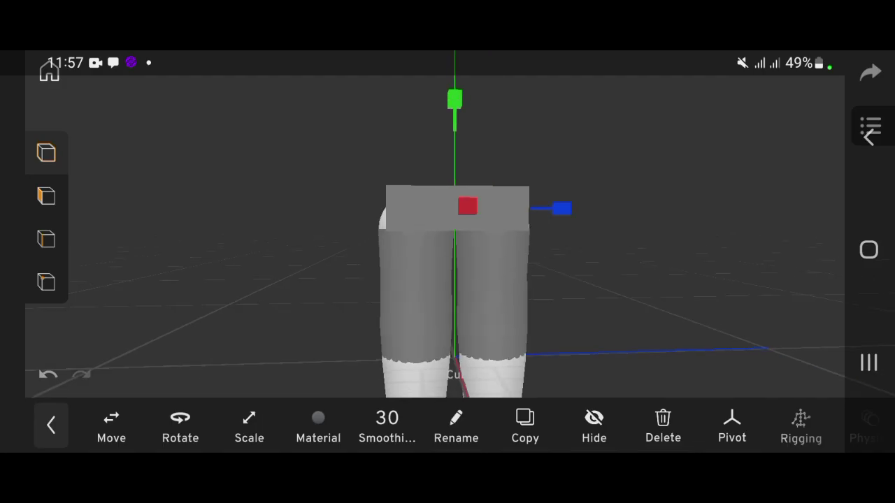
pyautogui.moveTo(629, 293); pyautogui.dragTo(349, 280)
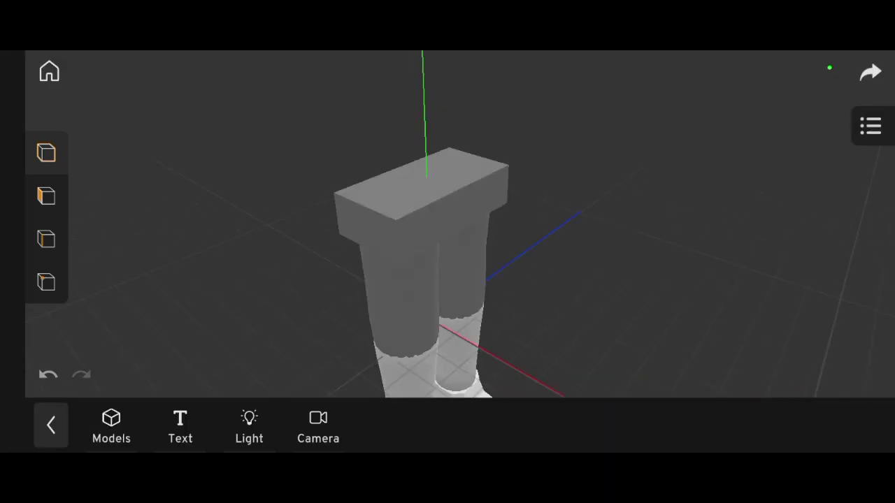
pyautogui.click(502, 188)
# Slice the hips box with line cuts near each end
pyautogui.click(318, 430)
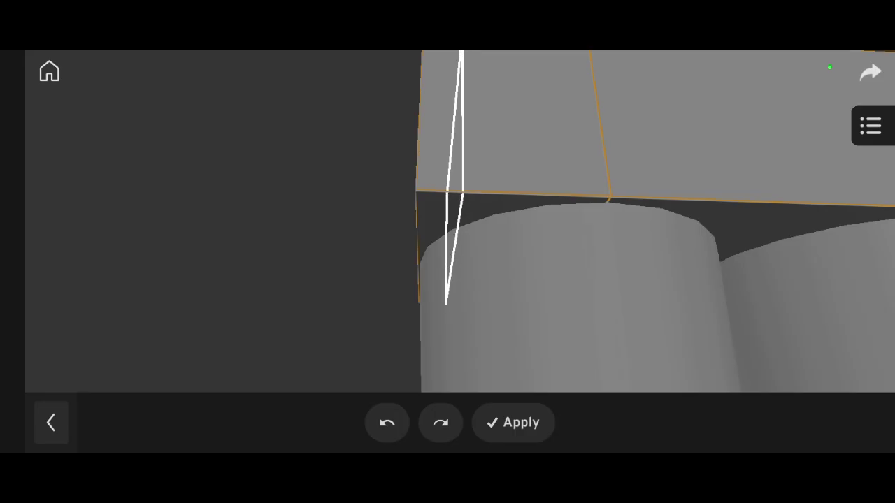
pyautogui.click(513, 422)
pyautogui.moveTo(350, 210); pyautogui.dragTo(489, 210)
pyautogui.click(385, 428)
pyautogui.moveTo(448, 110); pyautogui.dragTo(438, 326)
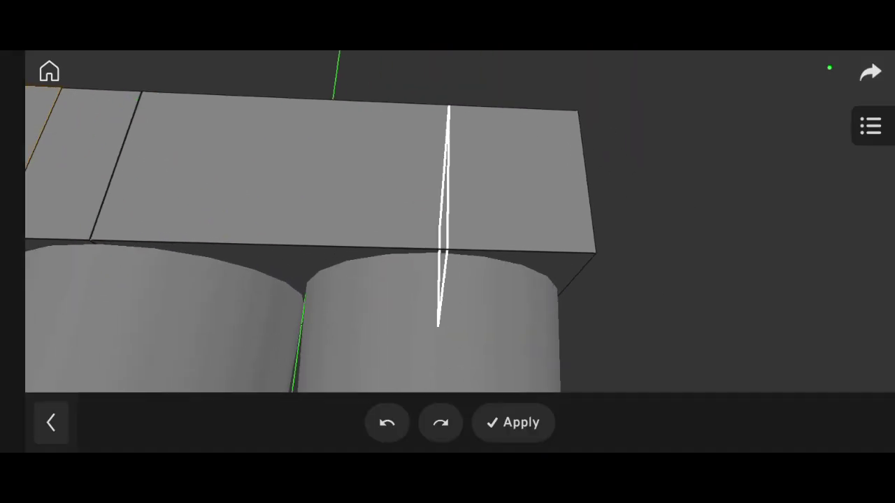
pyautogui.moveTo(498, 55); pyautogui.dragTo(467, 329)
pyautogui.click(513, 422)
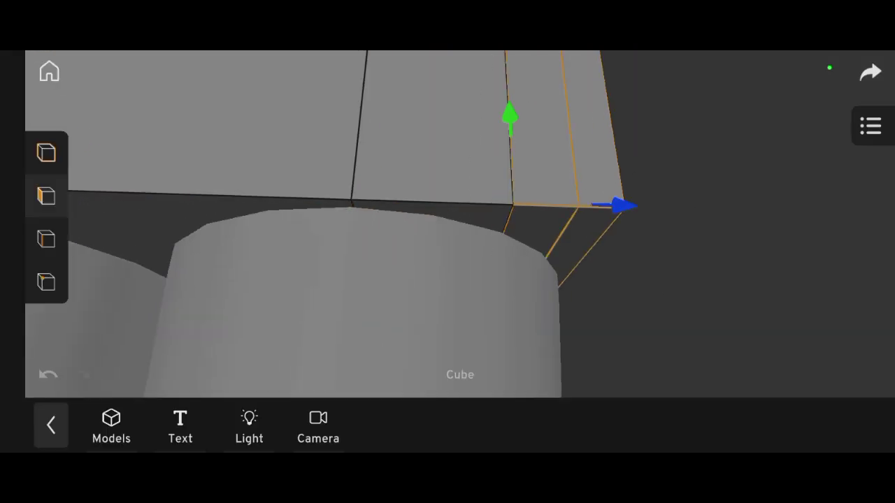
# Select the box's vertical corner edges and side faces
pyautogui.moveTo(559, 280)
pyautogui.mouseDown()
pyautogui.moveTo(454, 279)
pyautogui.moveTo(532, 265)
pyautogui.moveTo(455, 280)
pyautogui.mouseUp()
pyautogui.click(529, 229)
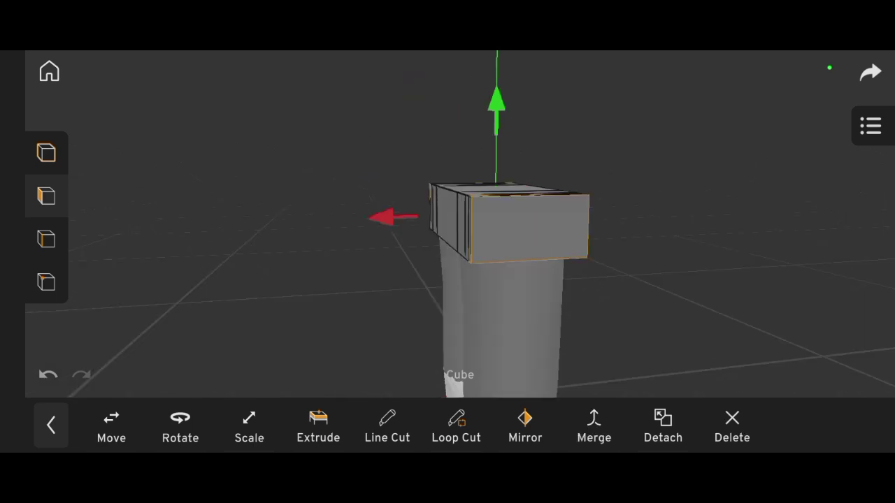
pyautogui.moveTo(629, 314)
pyautogui.mouseDown()
pyautogui.moveTo(490, 300)
pyautogui.moveTo(559, 265)
pyautogui.moveTo(455, 280)
pyautogui.mouseUp()
pyautogui.click(481, 273)
pyautogui.click(461, 196)
pyautogui.moveTo(559, 279)
pyautogui.mouseDown()
pyautogui.moveTo(385, 280)
pyautogui.moveTo(420, 336)
pyautogui.mouseUp()
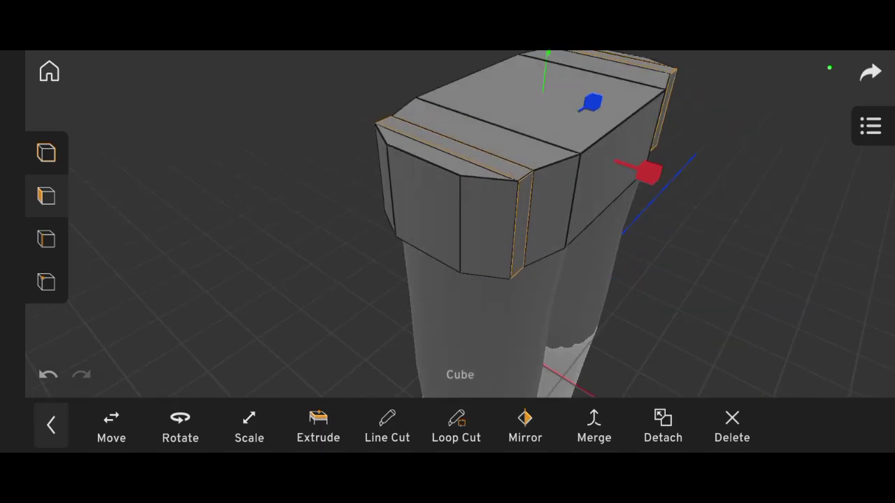
pyautogui.click(47, 240)
pyautogui.click(517, 140)
pyautogui.moveTo(560, 279)
pyautogui.mouseDown()
pyautogui.moveTo(455, 280)
pyautogui.moveTo(384, 294)
pyautogui.moveTo(364, 279)
pyautogui.mouseUp()
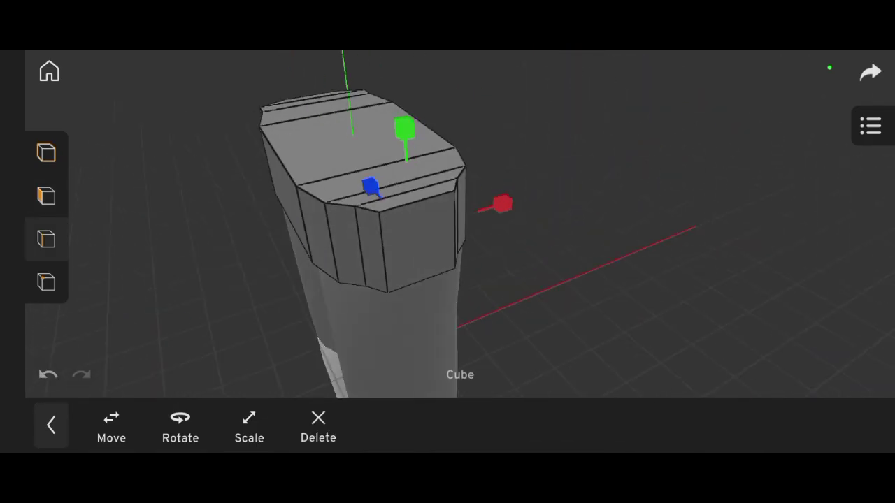
pyautogui.moveTo(559, 280); pyautogui.dragTo(385, 280)
# Select the front faces, scale the corners inward, and return to object mode
pyautogui.click(46, 196)
pyautogui.click(486, 192)
pyautogui.moveTo(559, 279)
pyautogui.mouseDown()
pyautogui.moveTo(455, 280)
pyautogui.moveTo(384, 294)
pyautogui.mouseUp()
pyautogui.click(46, 239)
pyautogui.click(412, 294)
pyautogui.click(248, 427)
pyautogui.moveTo(560, 280); pyautogui.dragTo(476, 280)
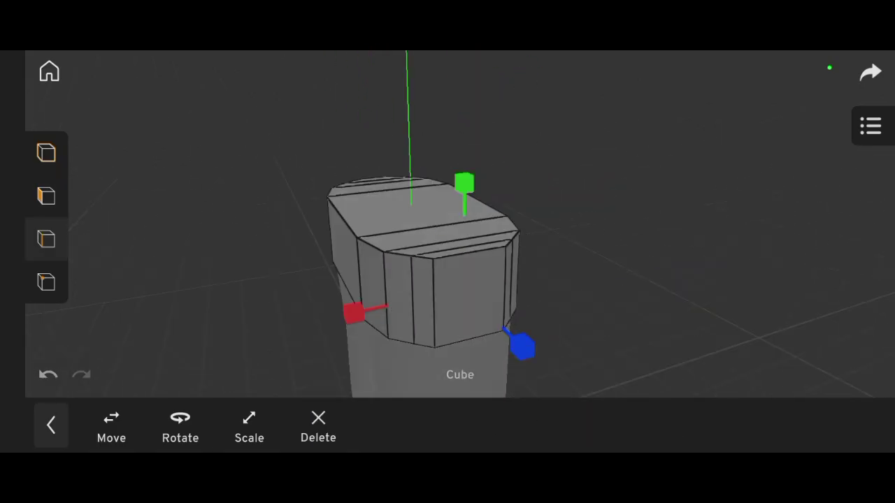
pyautogui.click(46, 196)
pyautogui.click(490, 273)
pyautogui.moveTo(559, 279); pyautogui.dragTo(490, 280)
pyautogui.click(46, 153)
pyautogui.moveTo(560, 280); pyautogui.dragTo(455, 280)
# Select the top face of the hips box
pyautogui.click(476, 210)
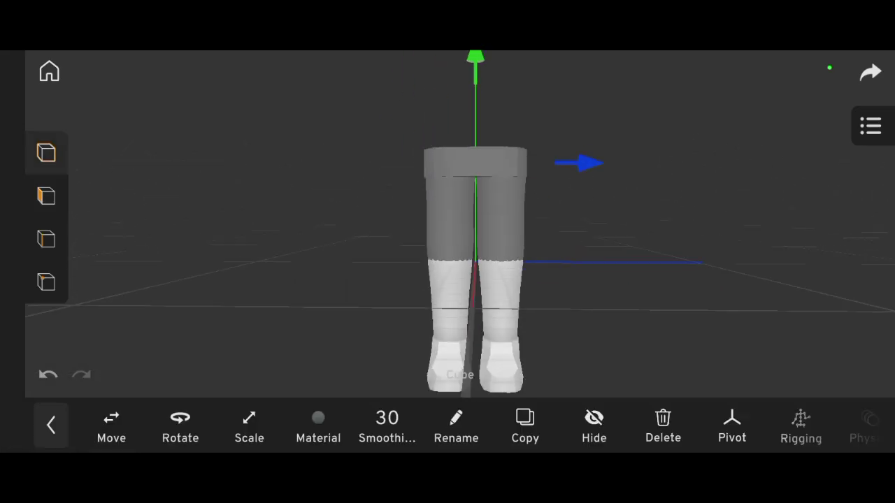
pyautogui.moveTo(560, 210); pyautogui.dragTo(560, 279)
pyautogui.click(47, 195)
pyautogui.click(580, 224)
pyautogui.moveTo(560, 244); pyautogui.dragTo(336, 189)
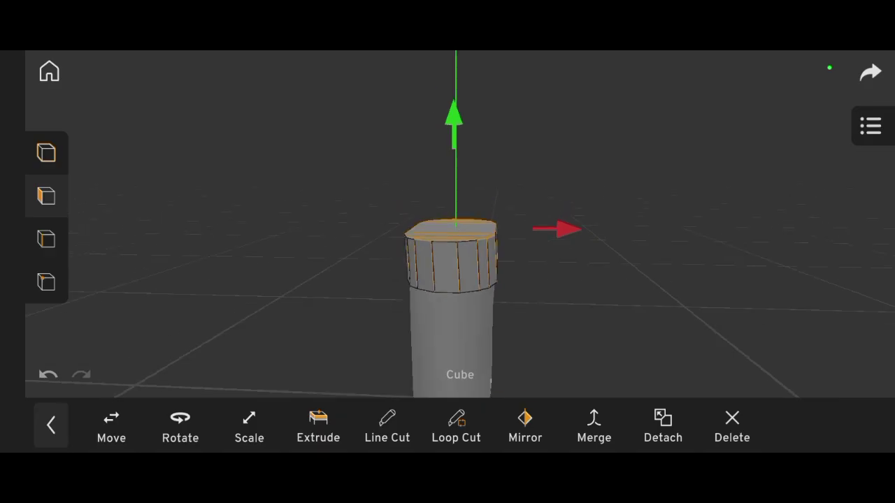
# Extrude two rings upward from the hips' top face
pyautogui.click(318, 425)
pyautogui.moveTo(629, 280); pyautogui.dragTo(601, 252)
pyautogui.click(513, 422)
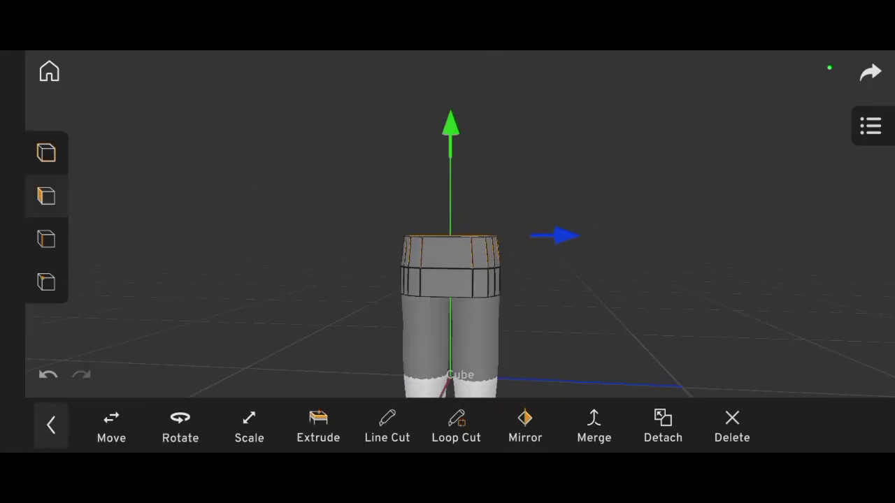
pyautogui.click(318, 425)
pyautogui.scroll(-3, 451, 279)
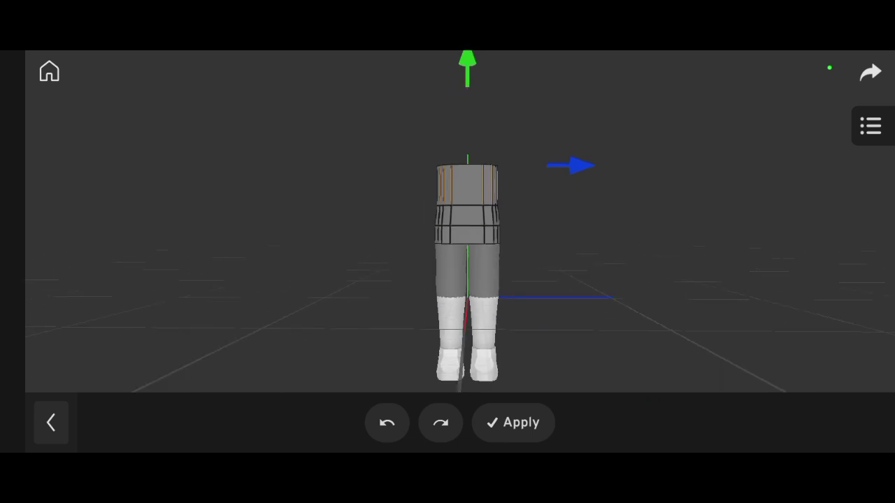
pyautogui.click(110, 433)
pyautogui.click(514, 422)
# Extrude one more ring and raise the top faces higher to form the torso
pyautogui.moveTo(629, 314); pyautogui.dragTo(504, 301)
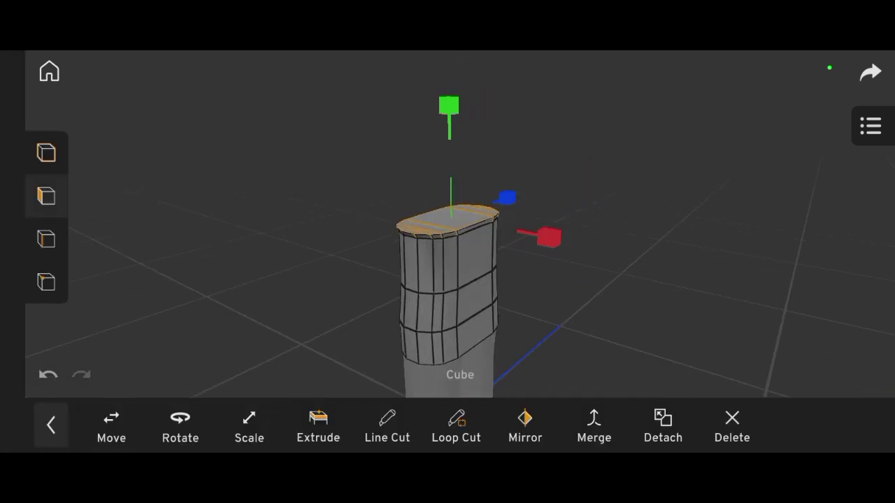
pyautogui.moveTo(420, 294); pyautogui.dragTo(629, 293)
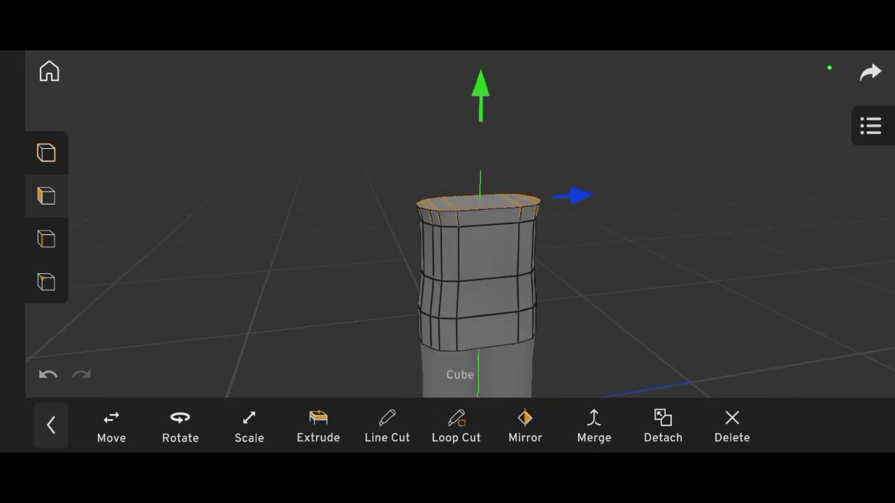
pyautogui.click(111, 428)
pyautogui.moveTo(629, 210)
pyautogui.mouseDown()
pyautogui.moveTo(560, 315)
pyautogui.moveTo(419, 238)
pyautogui.mouseUp()
pyautogui.click(514, 422)
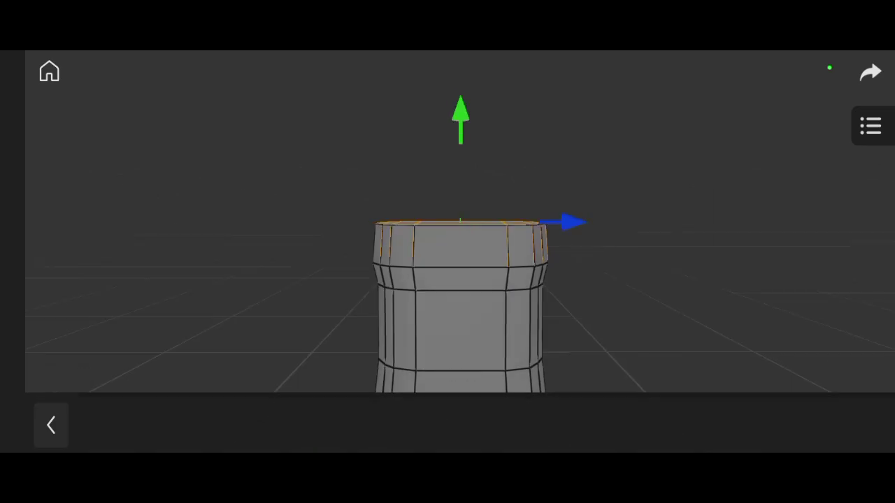
pyautogui.moveTo(459, 114); pyautogui.dragTo(460, 79)
pyautogui.click(520, 421)
# Scale the upper side strip outward into rounded shoulders, then select the torso in object mode
pyautogui.moveTo(665, 314)
pyautogui.mouseDown()
pyautogui.moveTo(636, 308)
pyautogui.moveTo(672, 308)
pyautogui.moveTo(629, 315)
pyautogui.mouseUp()
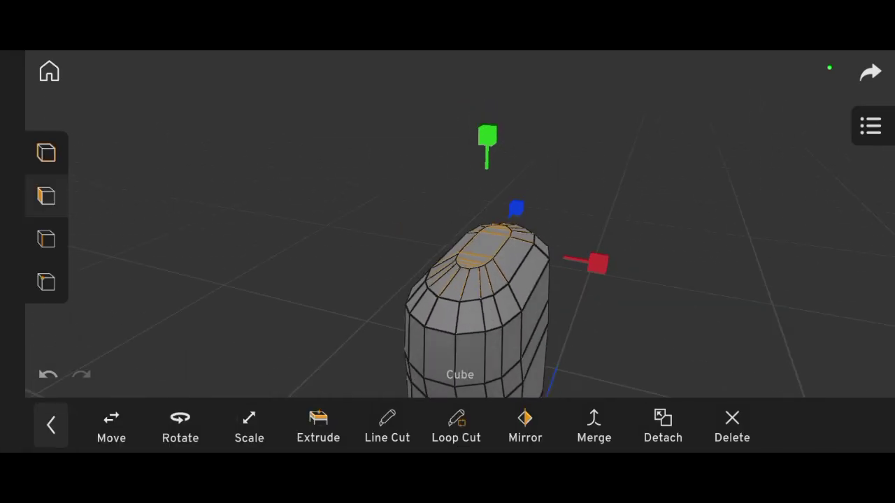
pyautogui.moveTo(665, 315)
pyautogui.mouseDown()
pyautogui.moveTo(637, 280)
pyautogui.moveTo(665, 329)
pyautogui.moveTo(629, 280)
pyautogui.moveTo(664, 231)
pyautogui.mouseUp()
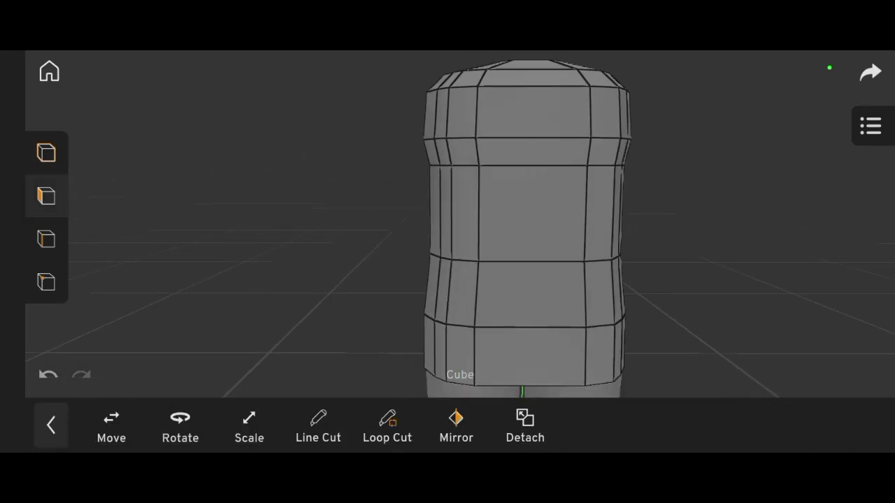
pyautogui.moveTo(665, 315); pyautogui.dragTo(629, 280)
pyautogui.click(447, 175)
pyautogui.moveTo(665, 315); pyautogui.dragTo(699, 279)
pyautogui.moveTo(629, 314)
pyautogui.mouseDown()
pyautogui.moveTo(700, 315)
pyautogui.moveTo(685, 301)
pyautogui.moveTo(700, 280)
pyautogui.moveTo(594, 245)
pyautogui.mouseUp()
pyautogui.click(249, 425)
pyautogui.scroll(-3, 447, 245)
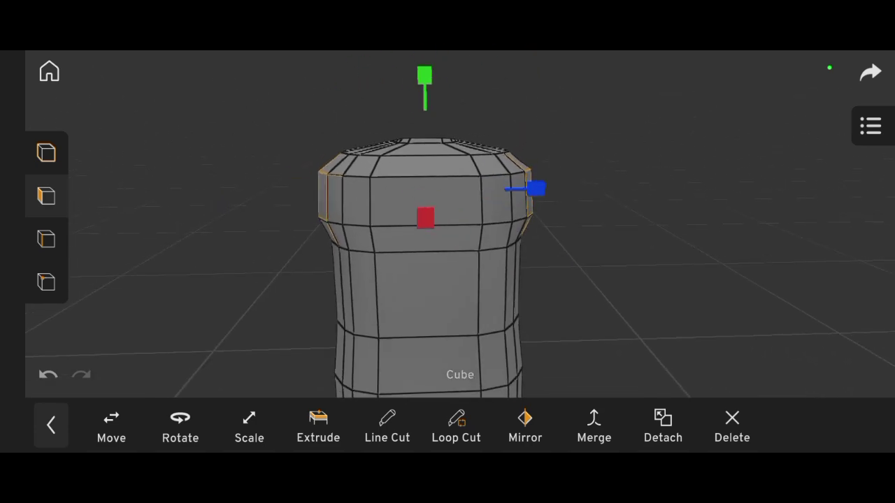
pyautogui.click(46, 152)
pyautogui.click(630, 336)
pyautogui.click(454, 210)
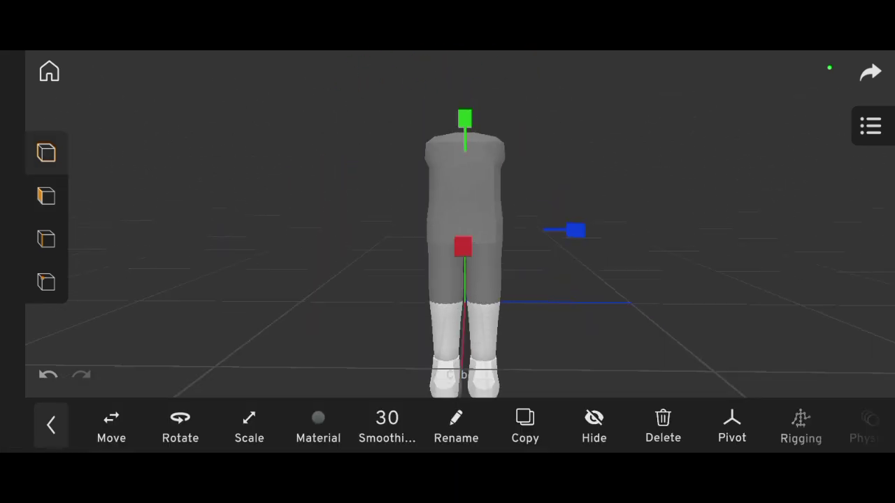
# Orbit from below to three-quarter and front views of the figure, selecting the legs
pyautogui.scroll(2, 472, 231)
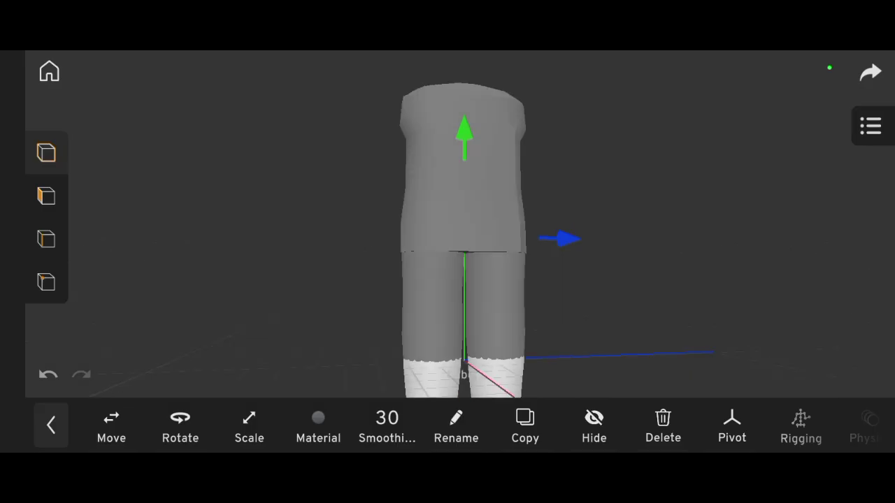
pyautogui.moveTo(630, 210); pyautogui.dragTo(629, 315)
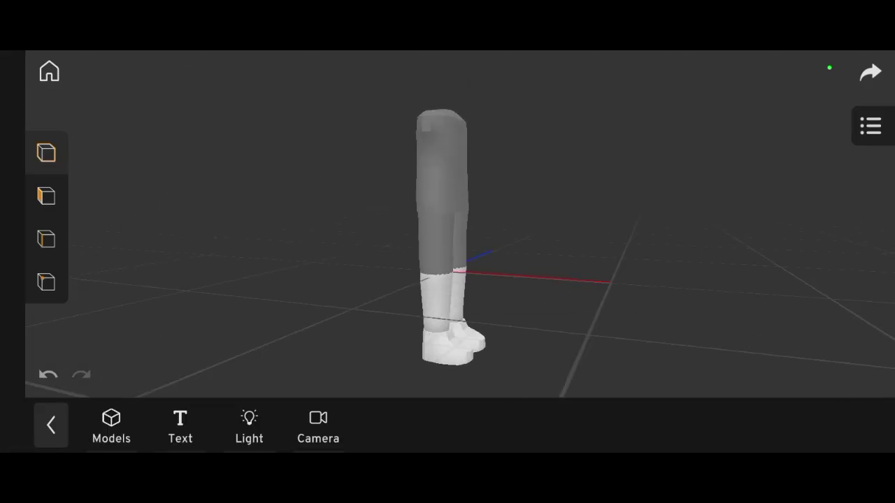
pyautogui.click(441, 210)
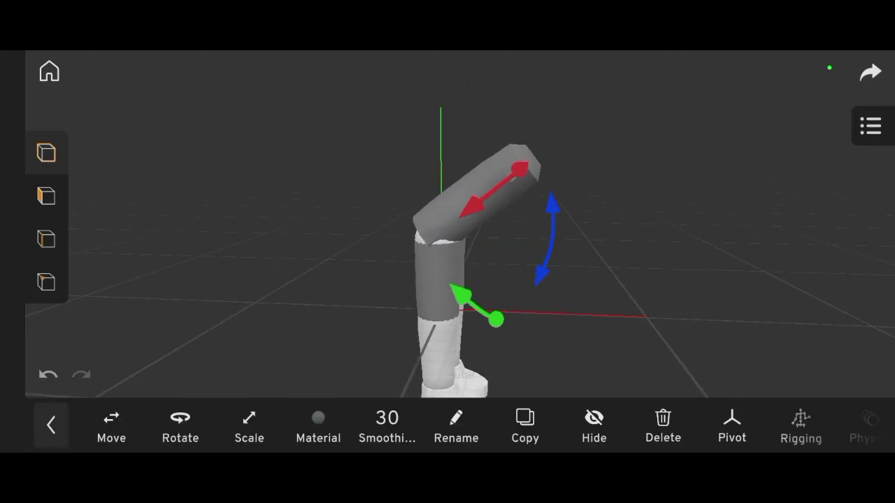
pyautogui.moveTo(629, 245)
pyautogui.mouseDown()
pyautogui.moveTo(735, 231)
pyautogui.moveTo(735, 182)
pyautogui.moveTo(734, 231)
pyautogui.moveTo(700, 245)
pyautogui.moveTo(769, 244)
pyautogui.mouseUp()
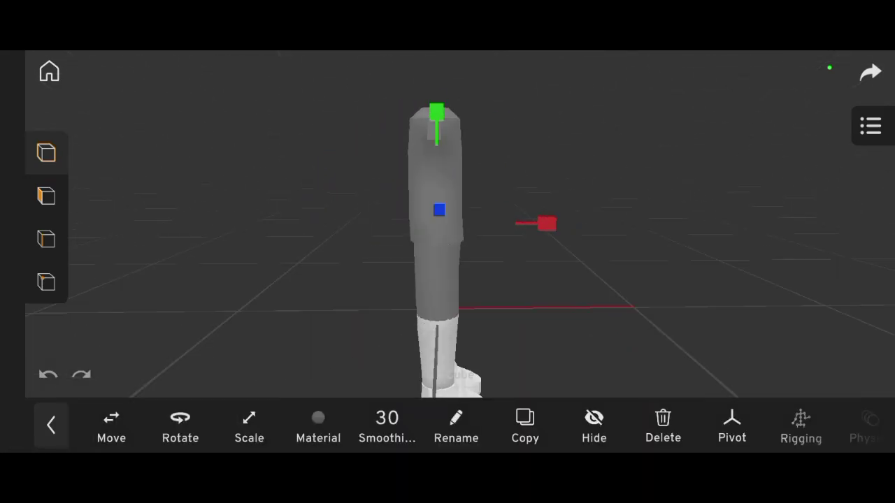
pyautogui.moveTo(699, 210); pyautogui.dragTo(609, 199)
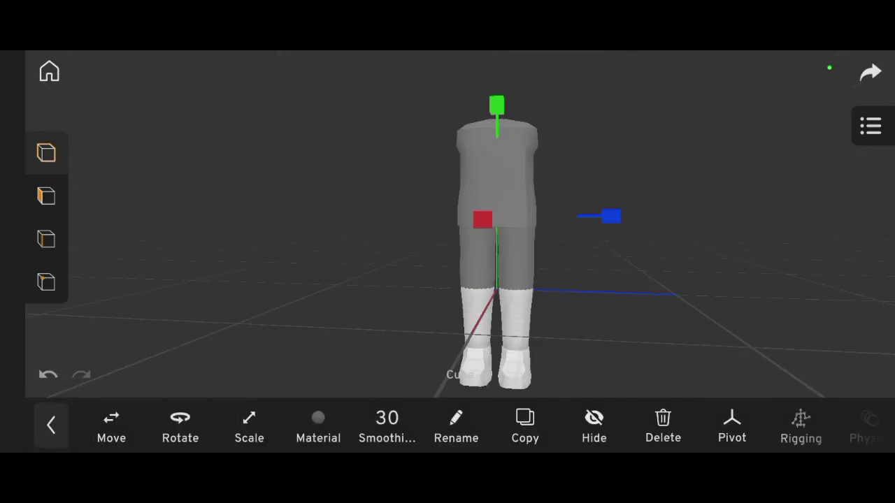
# Put the torso into mesh editing, viewing it from the side, and try selecting its top faces
pyautogui.click(46, 196)
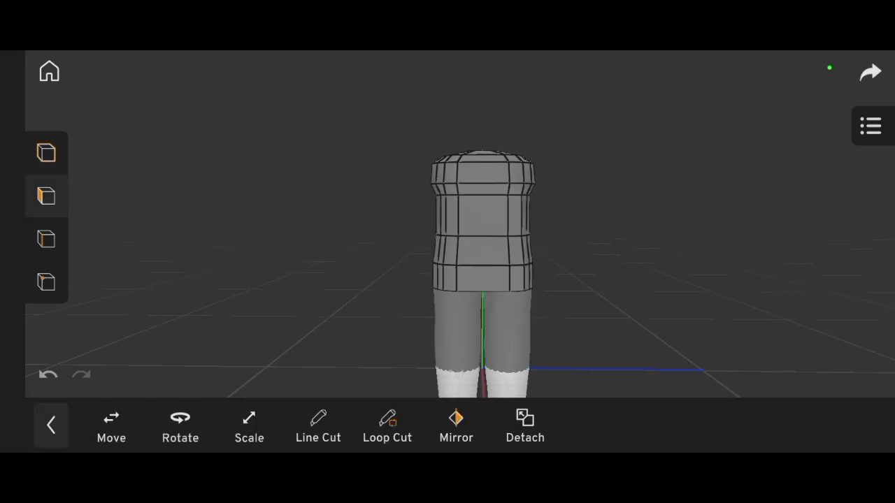
pyautogui.moveTo(629, 245); pyautogui.dragTo(770, 245)
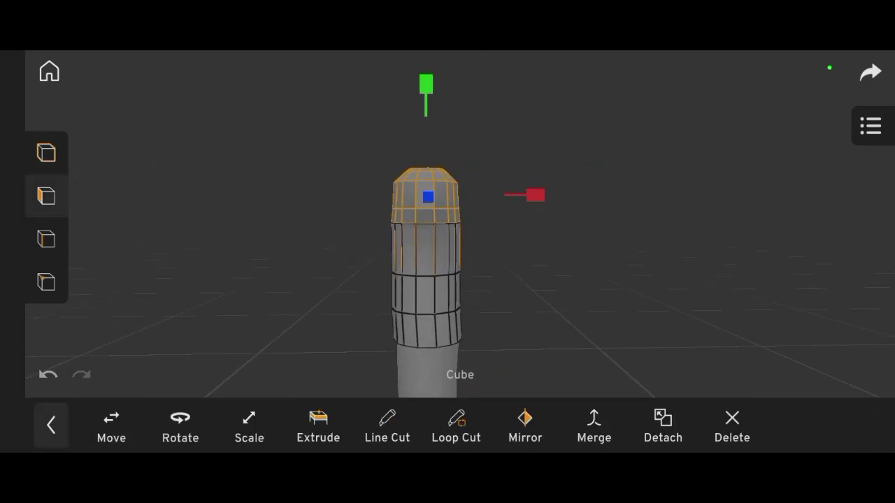
pyautogui.click(46, 152)
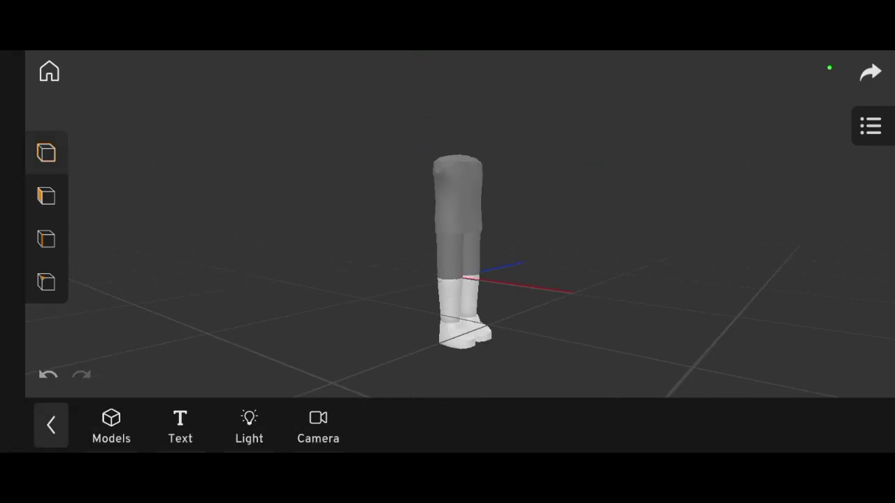
pyautogui.click(466, 199)
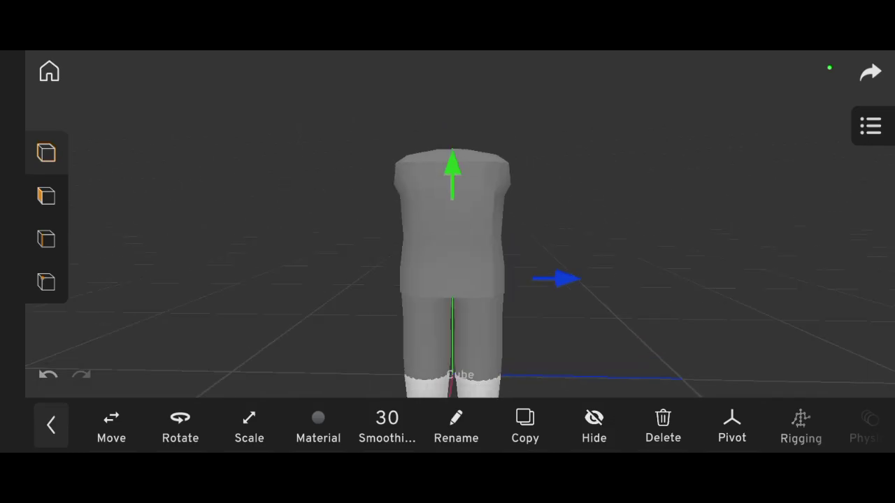
pyautogui.click(46, 196)
pyautogui.moveTo(363, 129); pyautogui.dragTo(527, 228)
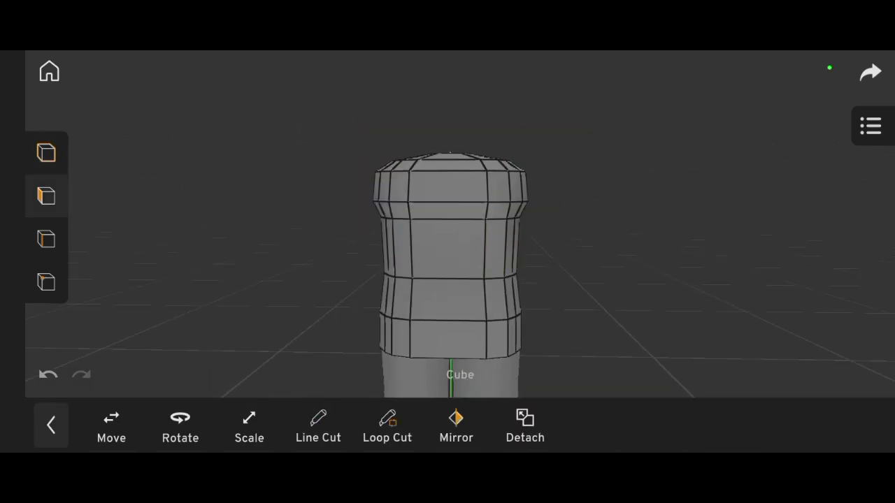
pyautogui.click(46, 152)
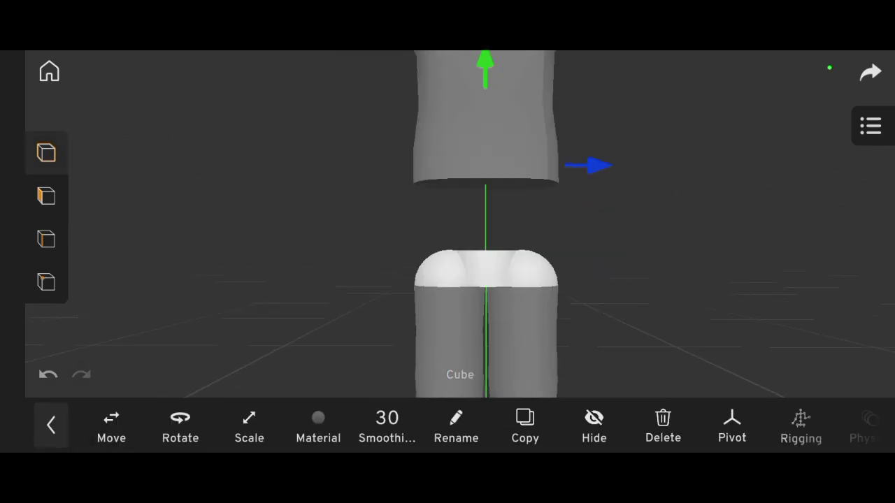
# Extrude the torso's bottom face downward twice into a narrower base, then return to object mode
pyautogui.click(47, 196)
pyautogui.click(498, 216)
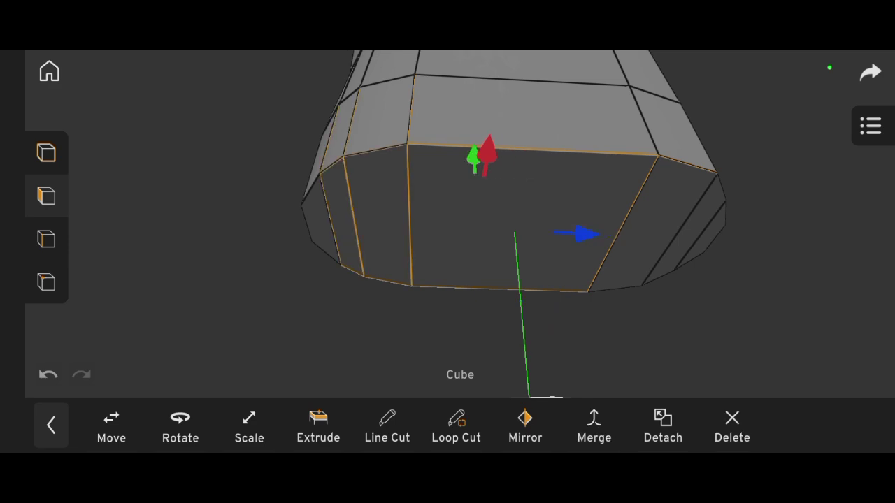
pyautogui.moveTo(630, 322); pyautogui.dragTo(546, 321)
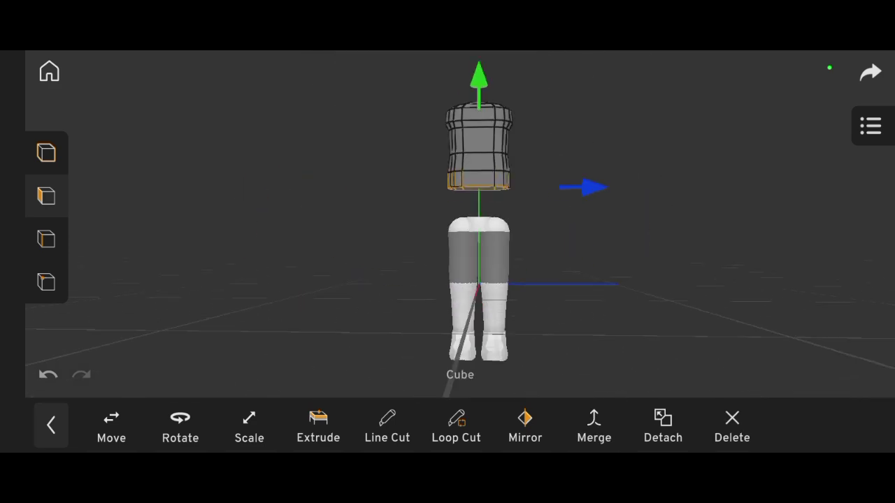
pyautogui.click(318, 423)
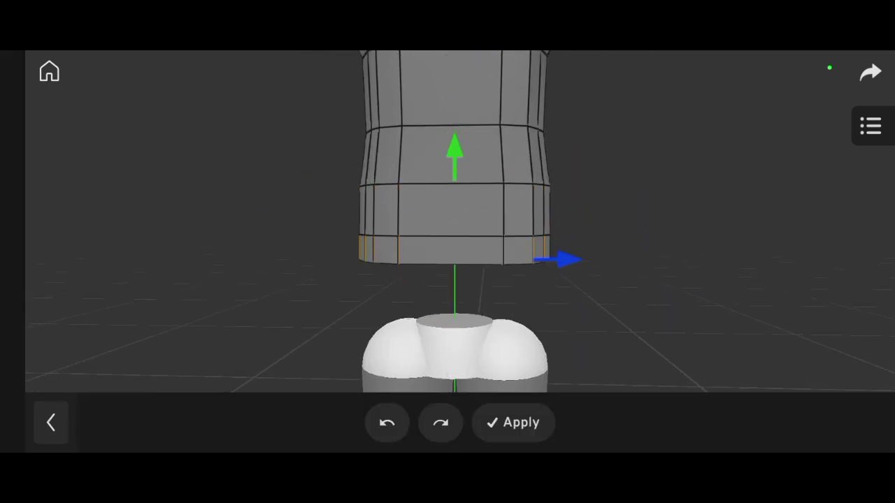
pyautogui.click(513, 422)
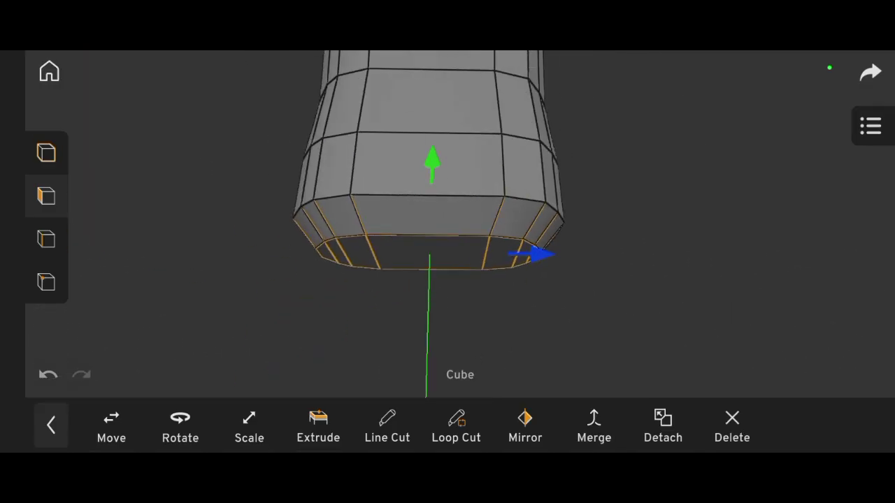
pyautogui.click(318, 427)
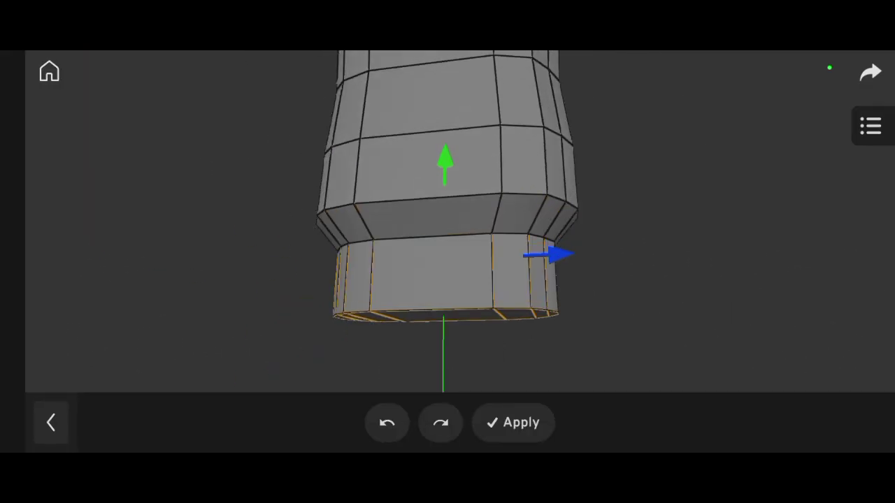
pyautogui.click(515, 422)
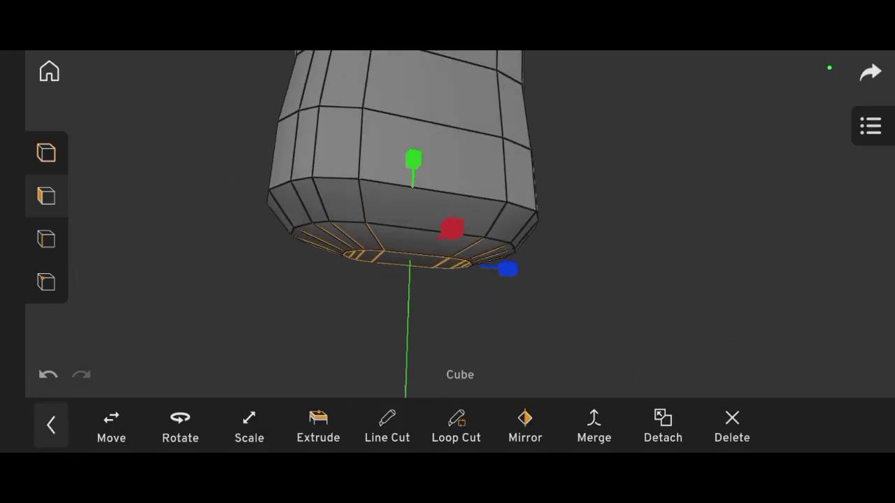
pyautogui.click(46, 153)
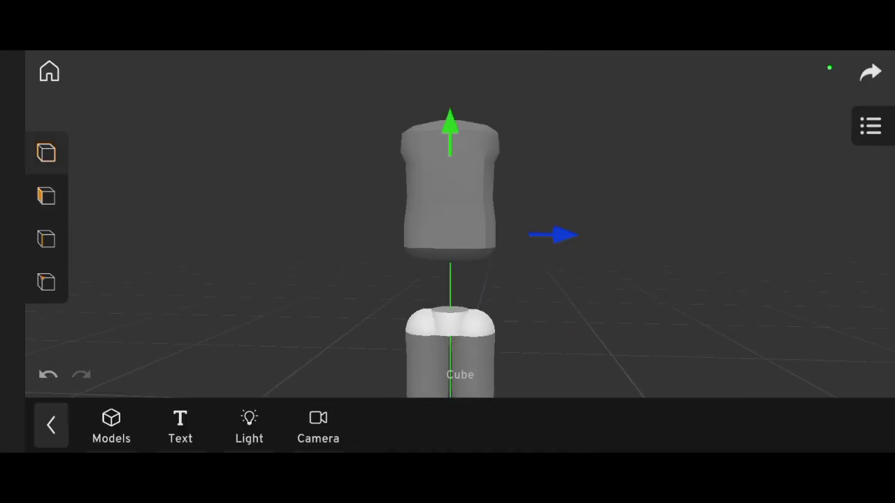
pyautogui.click(450, 189)
pyautogui.press('Escape')
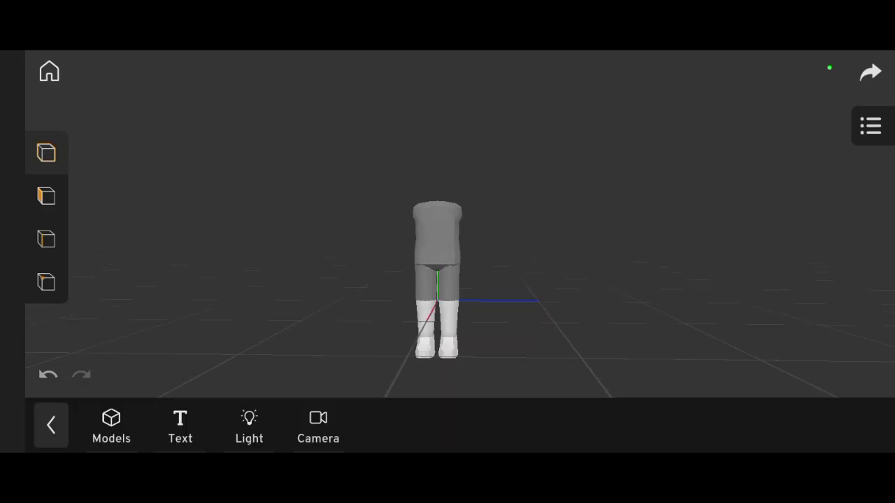
pyautogui.click(440, 217)
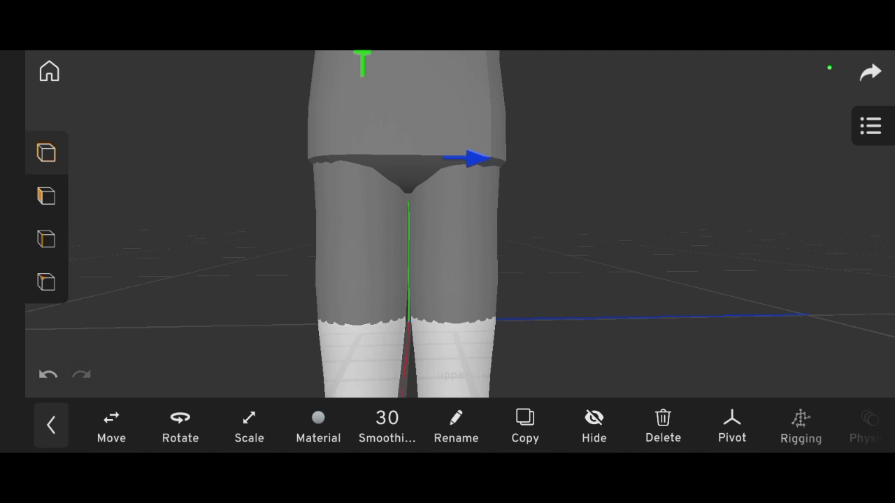
pyautogui.scroll(-5, 448, 223)
pyautogui.press('Escape')
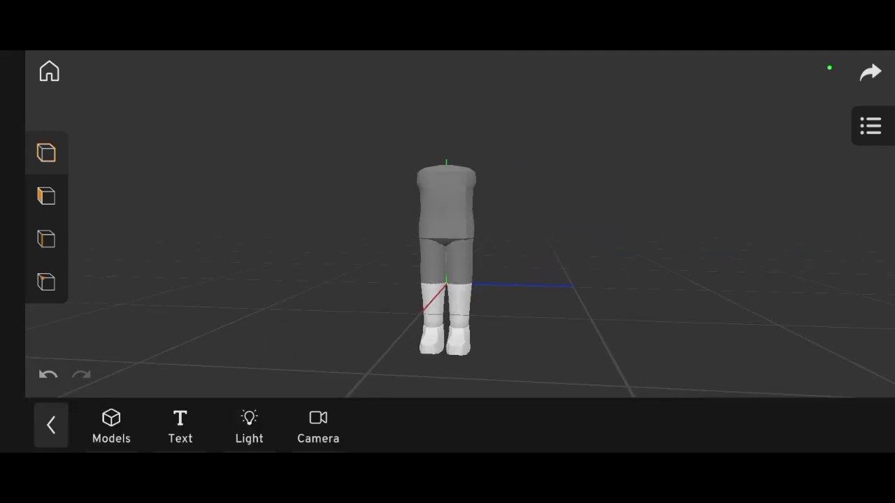
pyautogui.click(447, 203)
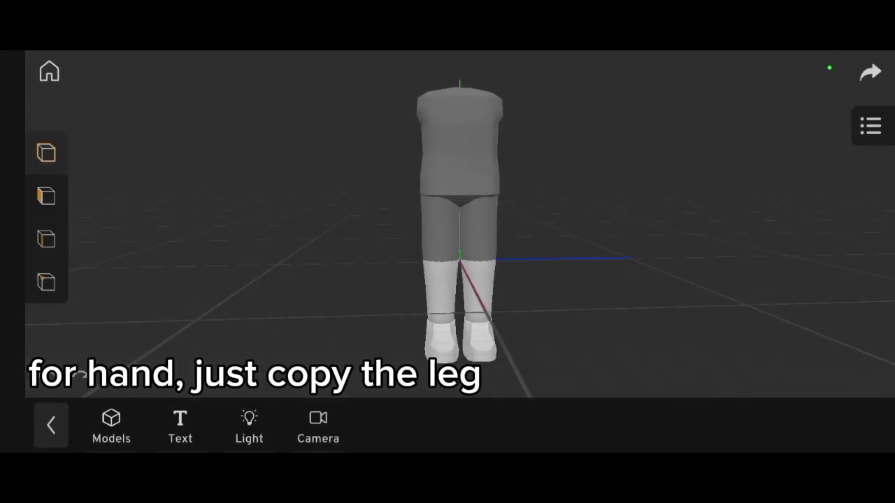
# Select the upper L1 copy from the object list and rotate it 90°
pyautogui.click(871, 125)
pyautogui.click(870, 111)
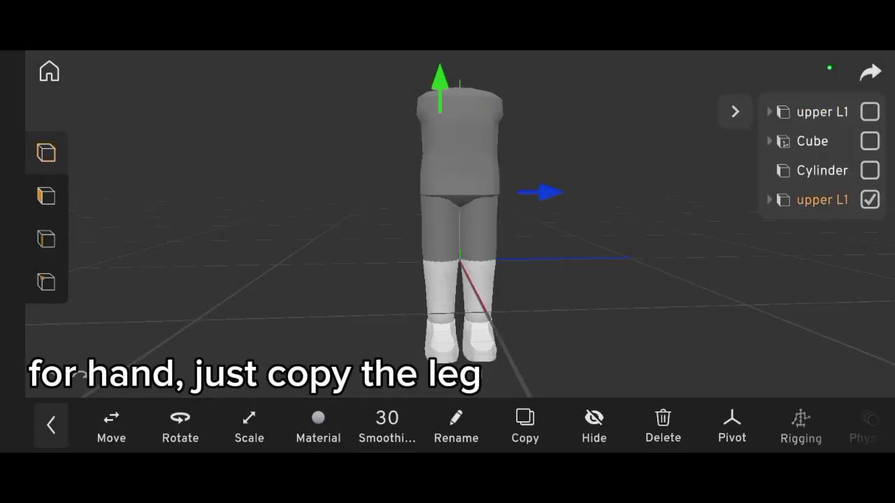
pyautogui.click(735, 112)
pyautogui.moveTo(630, 244); pyautogui.dragTo(559, 259)
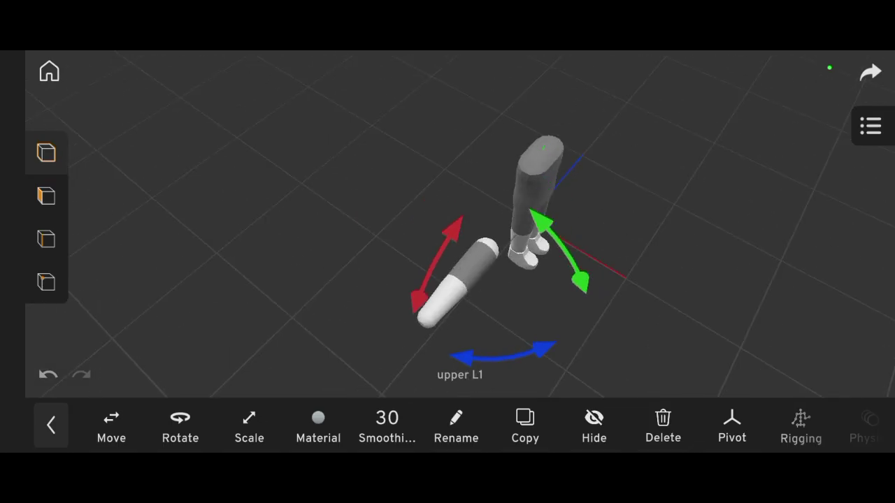
pyautogui.click(179, 427)
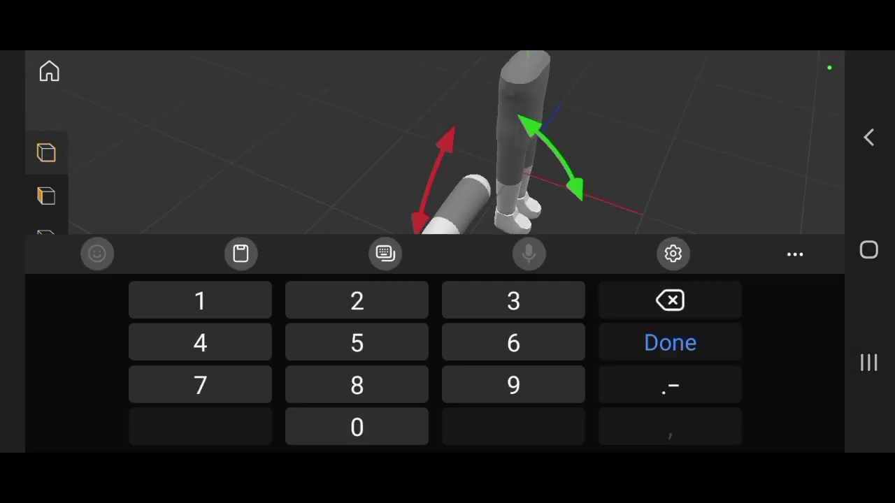
pyautogui.write('8')
pyautogui.press('Return')
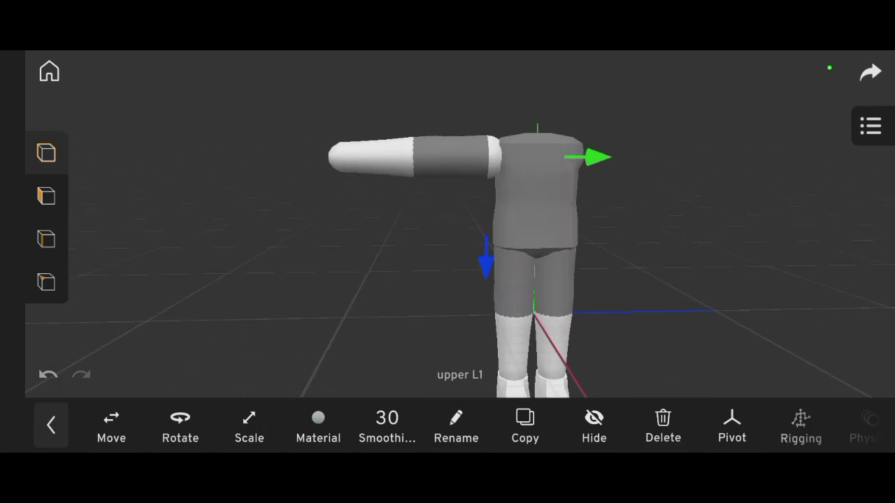
# Correct the arm's entered value, confirm it, and deselect the arm
pyautogui.click(249, 426)
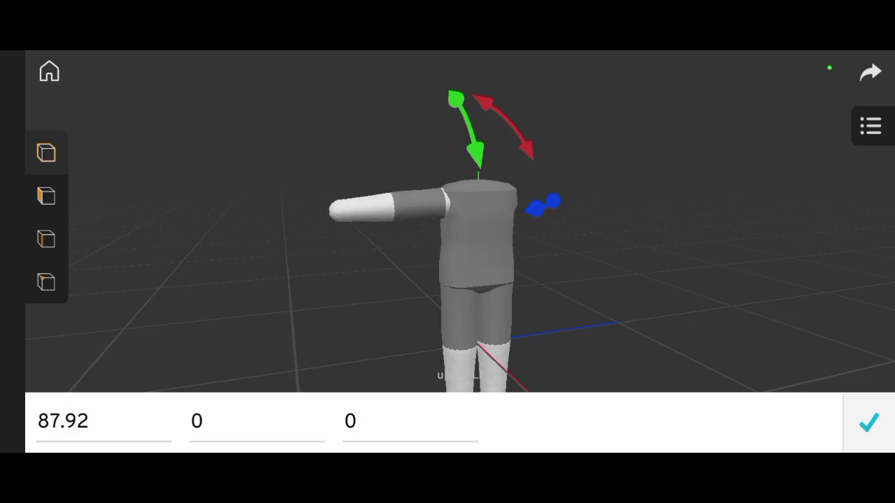
pyautogui.press('BackSpace')
pyautogui.press('BackSpace')
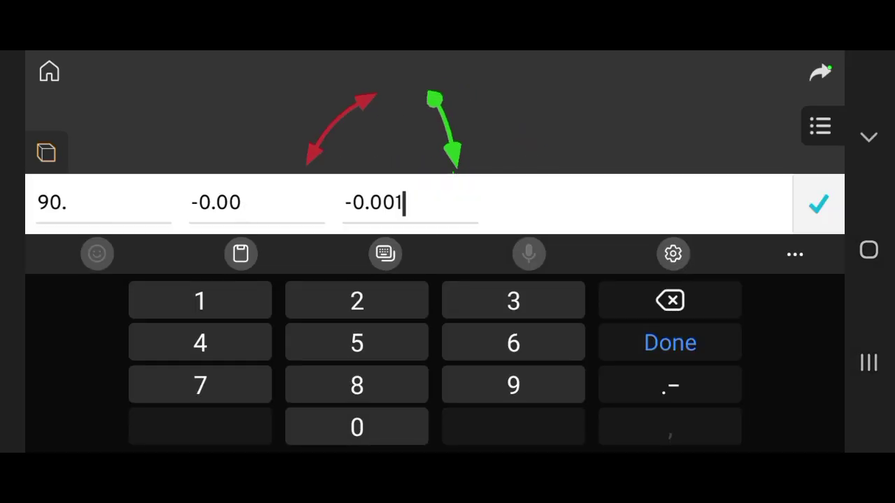
pyautogui.press('BackSpace')
pyautogui.press('BackSpace')
pyautogui.press('Return')
pyautogui.click(818, 203)
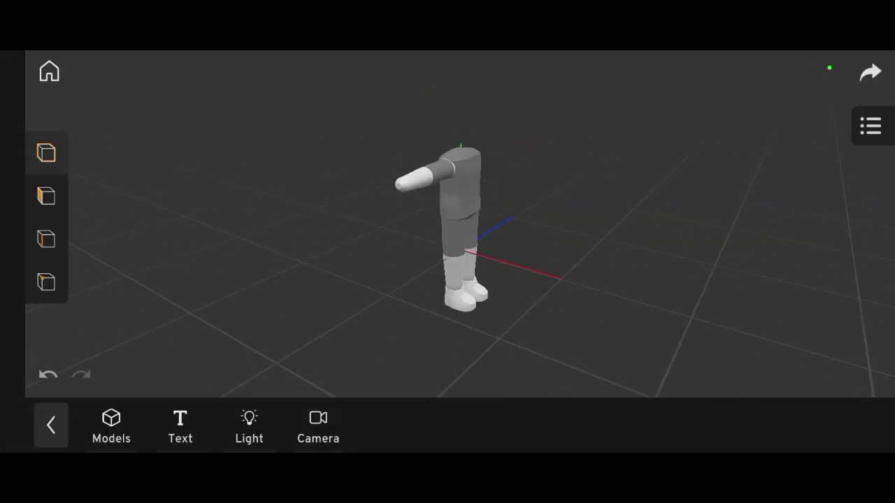
# Delete the end face of the arm cylinder
pyautogui.click(400, 169)
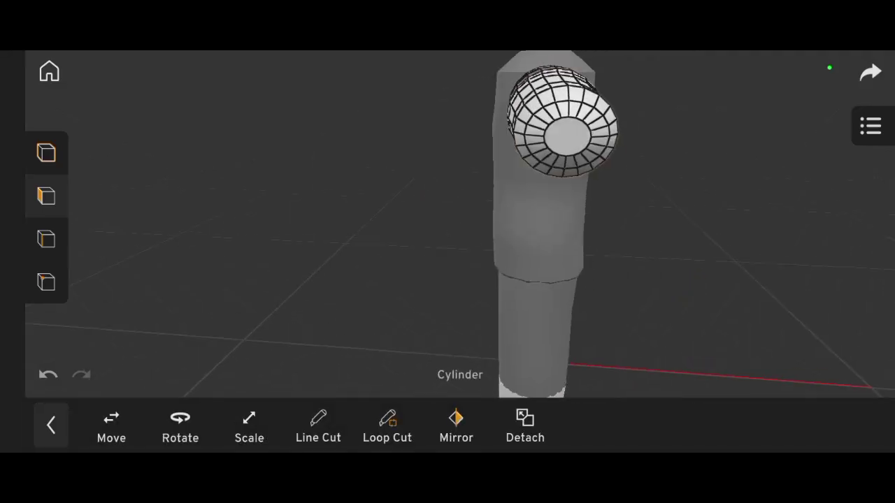
pyautogui.moveTo(490, 210); pyautogui.dragTo(391, 231)
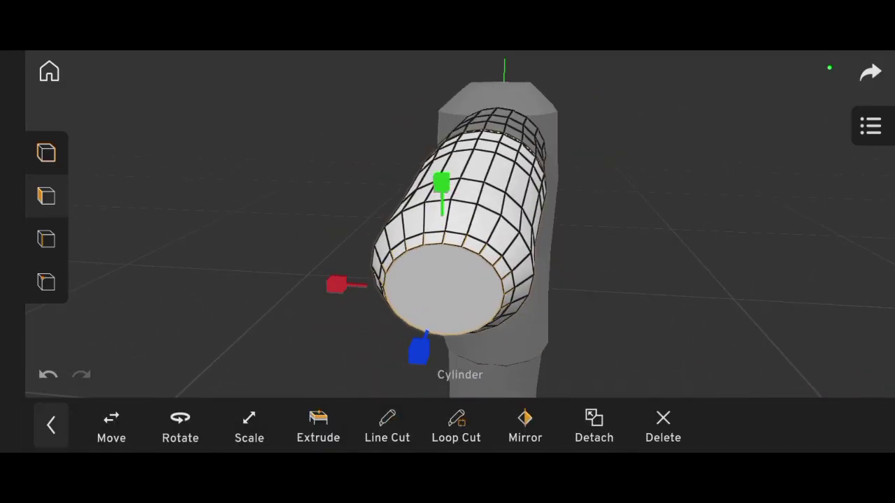
pyautogui.moveTo(448, 210); pyautogui.dragTo(546, 182)
pyautogui.click(663, 423)
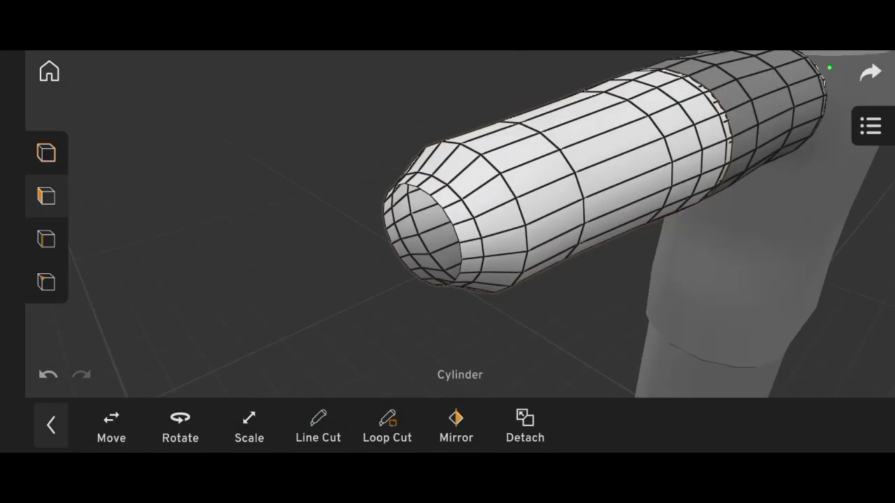
pyautogui.moveTo(489, 209); pyautogui.dragTo(574, 196)
pyautogui.moveTo(489, 210); pyautogui.dragTo(419, 224)
# Select the open rim's edges, fill the hole with a new cap, and return to object mode
pyautogui.click(47, 239)
pyautogui.click(462, 123)
pyautogui.moveTo(490, 210)
pyautogui.mouseDown()
pyautogui.moveTo(448, 210)
pyautogui.moveTo(448, 223)
pyautogui.moveTo(532, 210)
pyautogui.mouseUp()
pyautogui.click(387, 427)
pyautogui.click(47, 153)
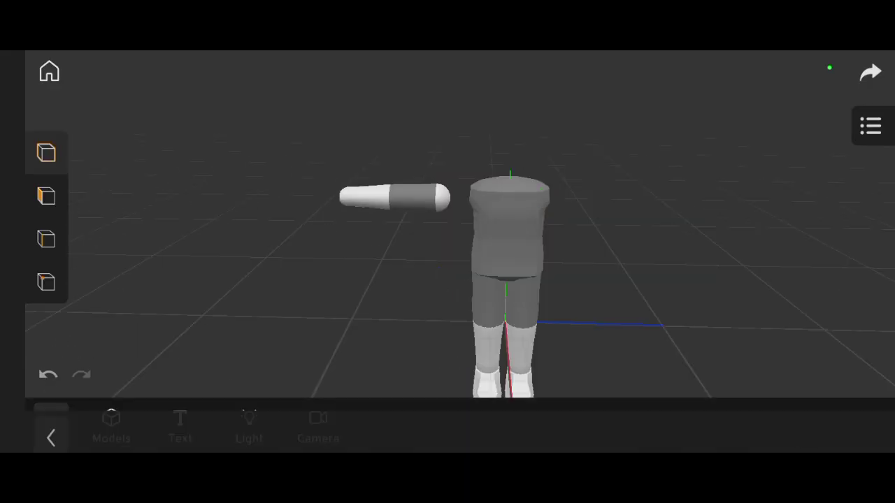
# Add a new cylinder from Models and rotate it 90°
pyautogui.click(111, 426)
pyautogui.click(370, 249)
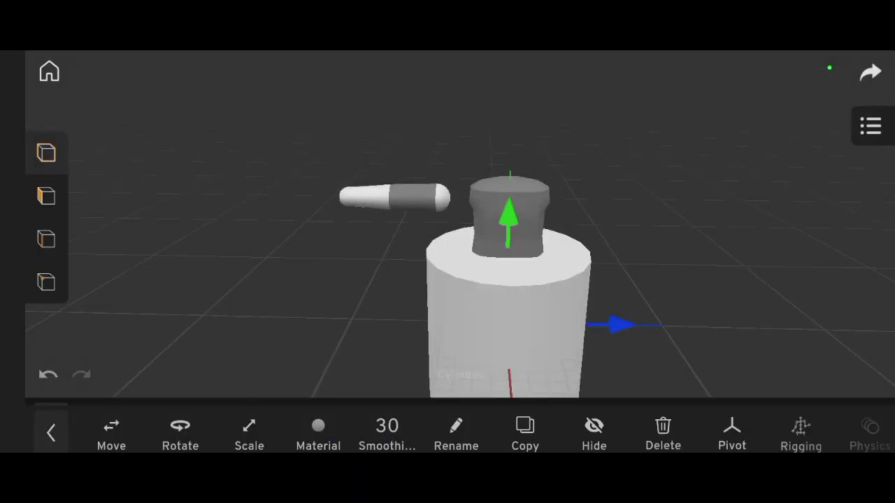
pyautogui.click(181, 427)
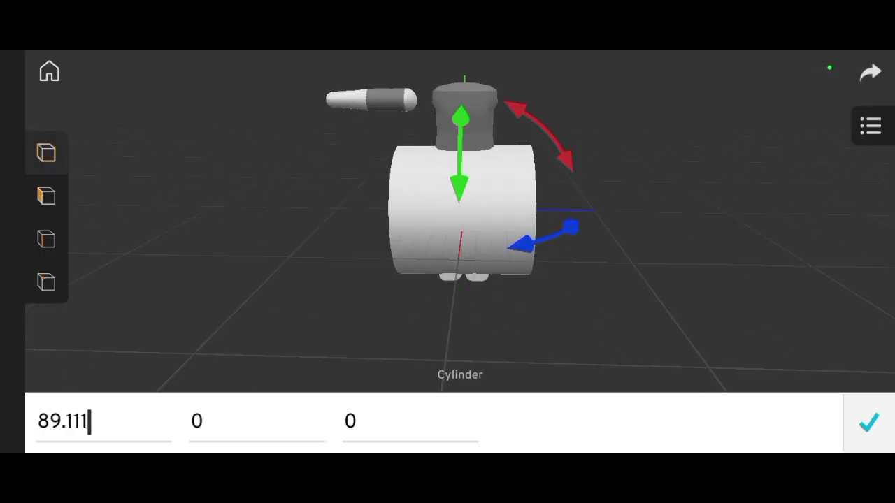
pyautogui.click(104, 421)
pyautogui.press('BackSpace')
pyautogui.press('BackSpace')
pyautogui.press('BackSpace')
pyautogui.press('BackSpace')
pyautogui.press('BackSpace')
pyautogui.press('BackSpace')
pyautogui.write('90')
pyautogui.press('Return')
pyautogui.click(869, 422)
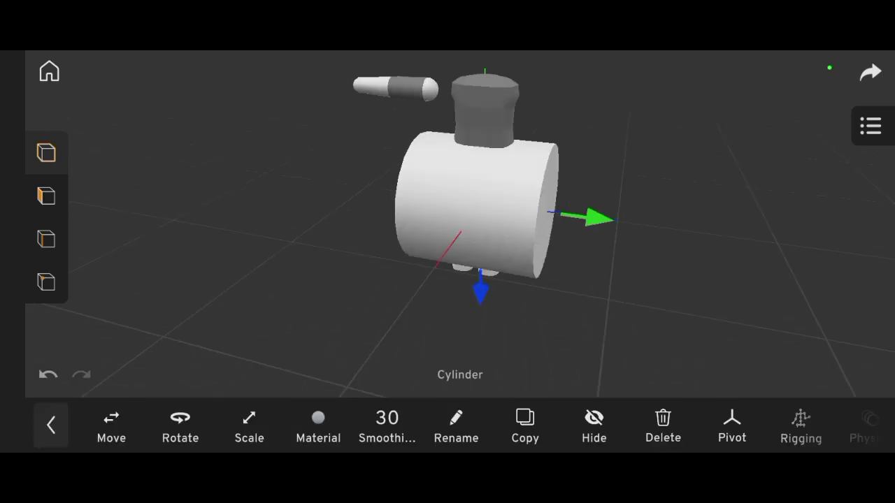
# Flatten the new cylinder to a scale of roughly 0.3/1/0.2
pyautogui.click(247, 421)
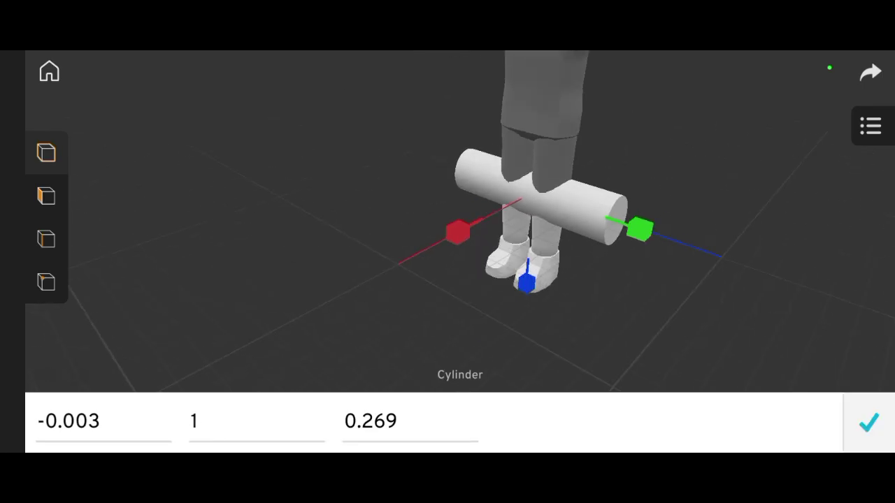
pyautogui.click(91, 421)
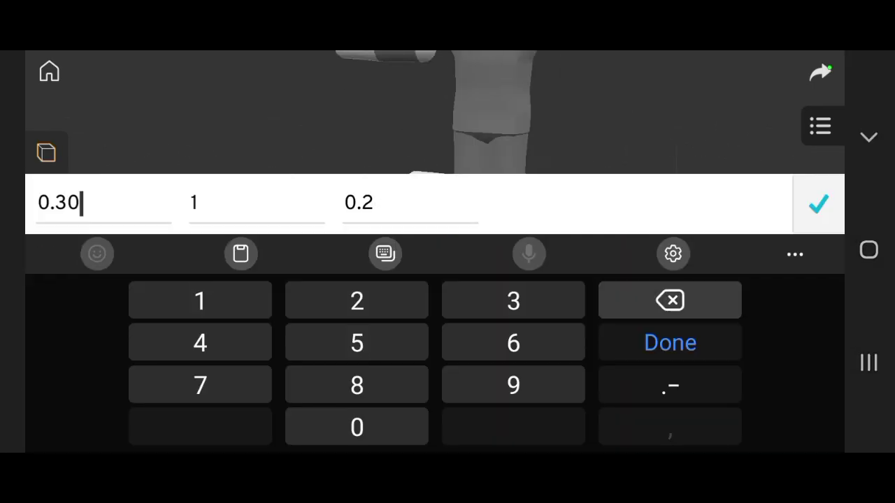
pyautogui.press('Return')
pyautogui.click(868, 421)
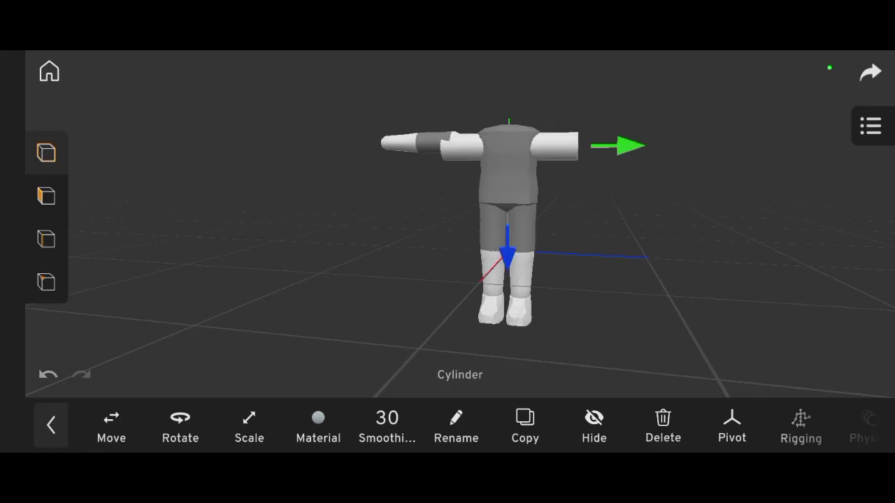
# Rescale the torso cylinder's first scale value to 0.9
pyautogui.click(249, 422)
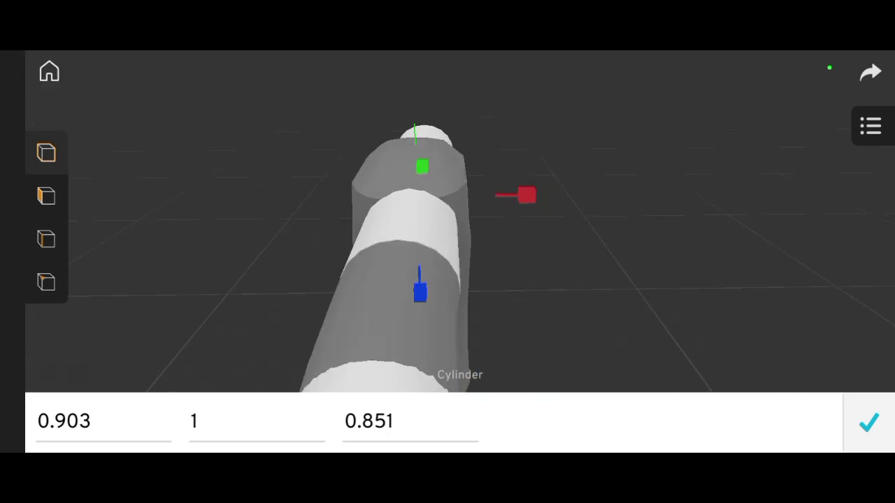
pyautogui.click(70, 421)
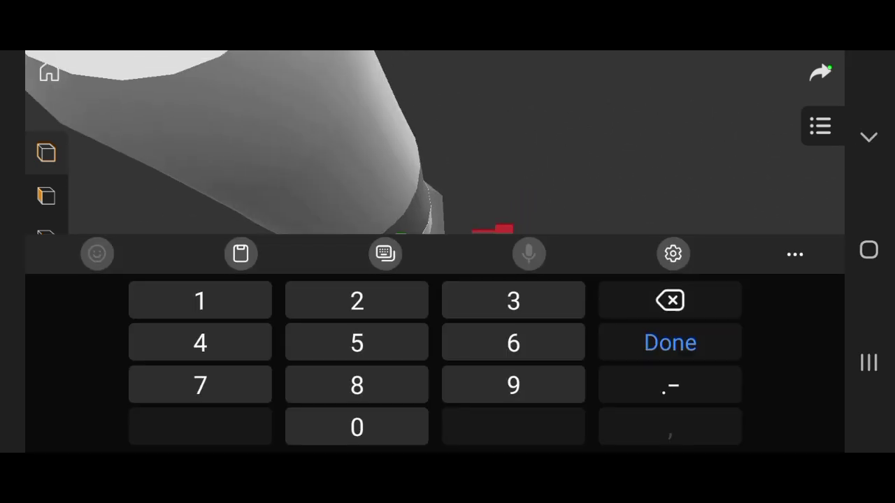
pyautogui.press('BackSpace')
pyautogui.click(670, 343)
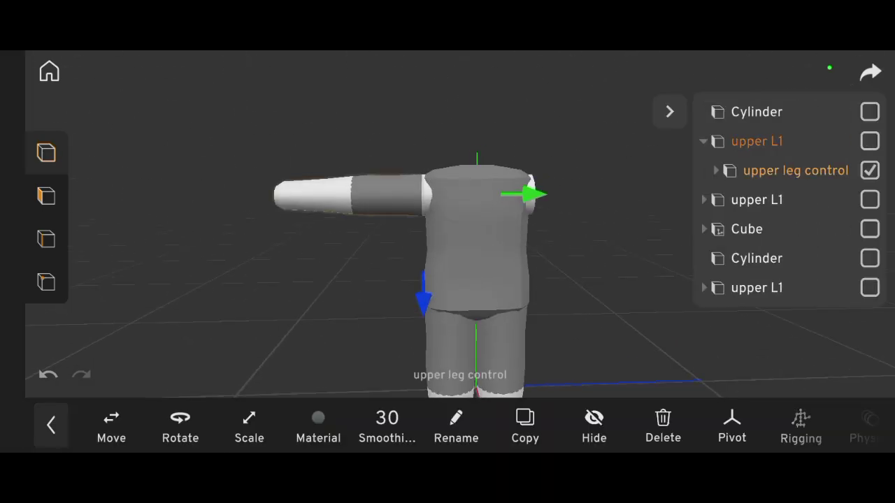
# Swing the arm down beside the torso and deselect it
pyautogui.click(669, 112)
pyautogui.moveTo(594, 314); pyautogui.dragTo(490, 294)
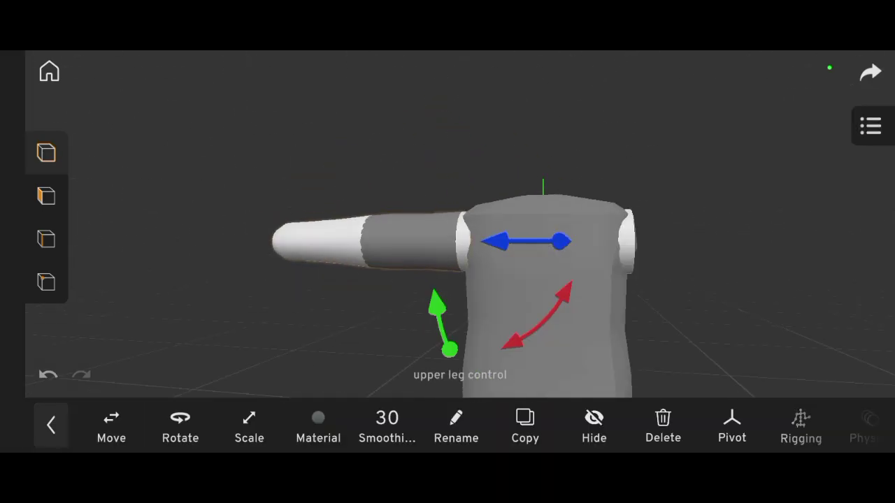
pyautogui.moveTo(560, 315); pyautogui.dragTo(454, 315)
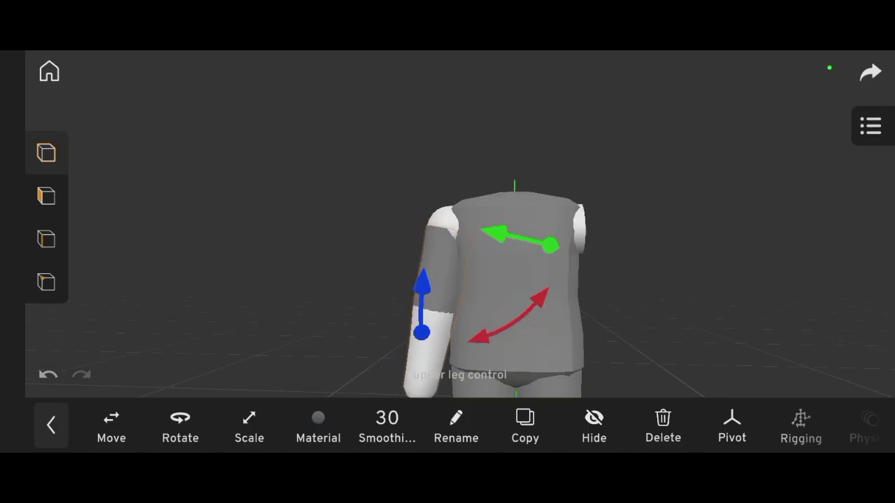
pyautogui.click(665, 210)
# Inspect the upper L1 arm, torso cylinder and leg control in turn, then deselect everything
pyautogui.moveTo(559, 279)
pyautogui.mouseDown()
pyautogui.moveTo(489, 279)
pyautogui.moveTo(559, 279)
pyautogui.mouseUp()
pyautogui.moveTo(448, 315); pyautogui.dragTo(490, 315)
pyautogui.click(566, 293)
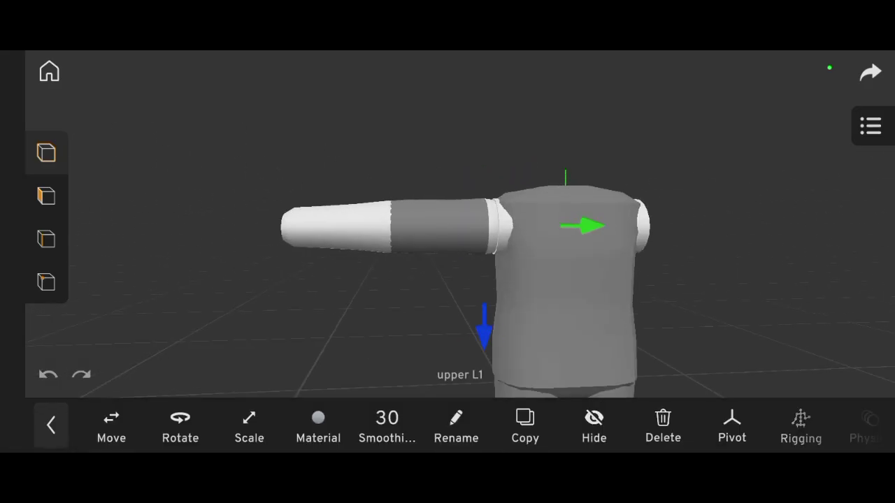
pyautogui.click(566, 280)
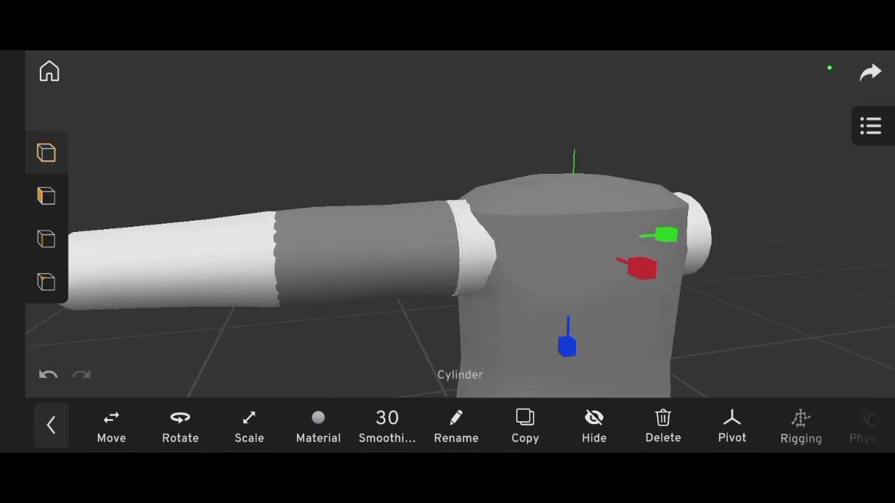
pyautogui.click(364, 241)
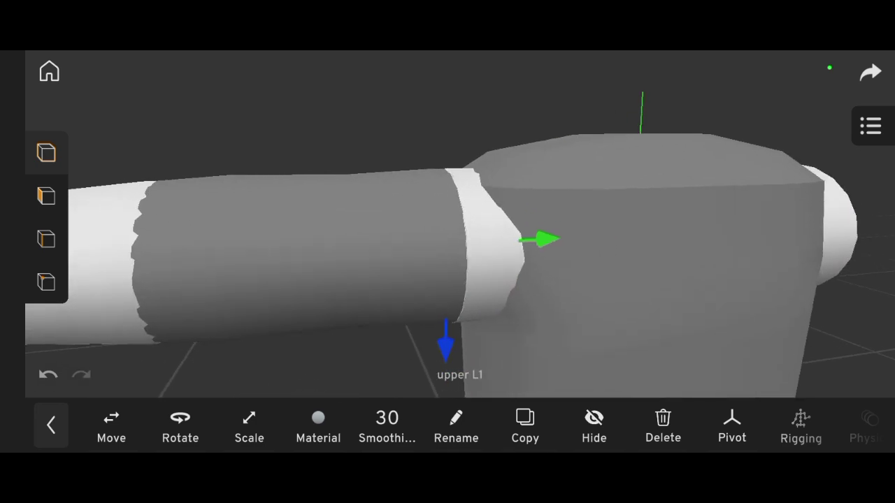
pyautogui.click(615, 294)
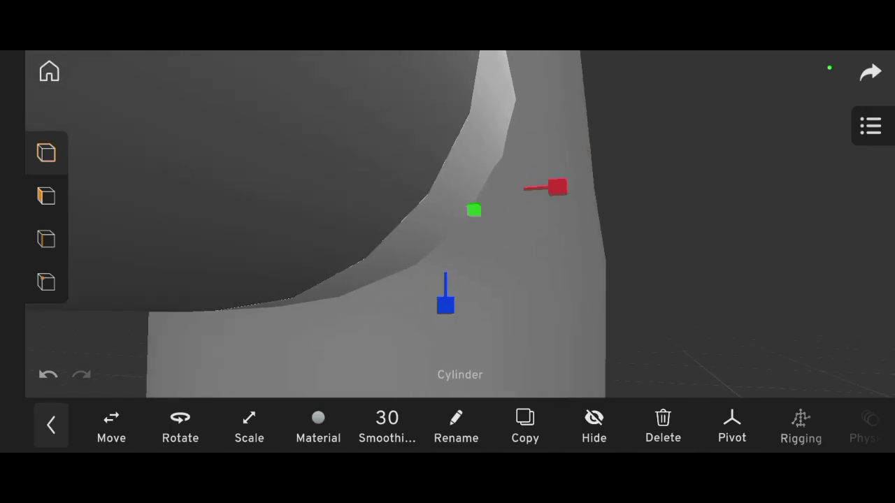
pyautogui.click(531, 279)
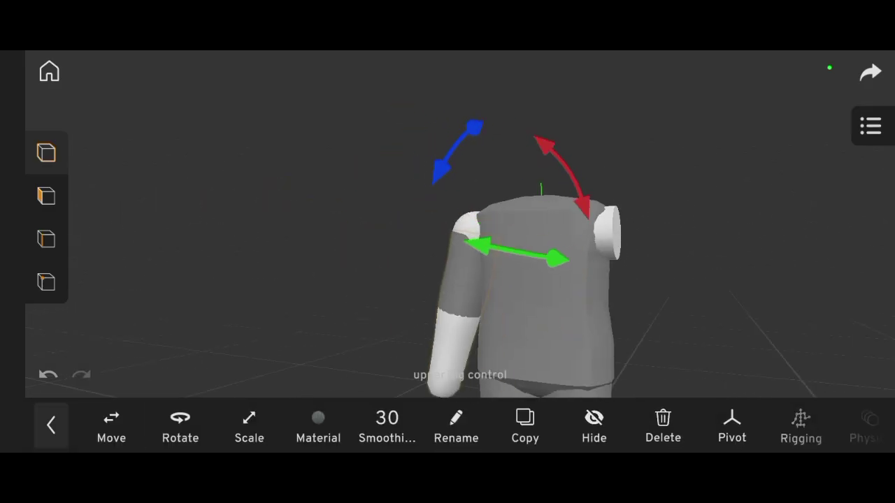
pyautogui.click(383, 229)
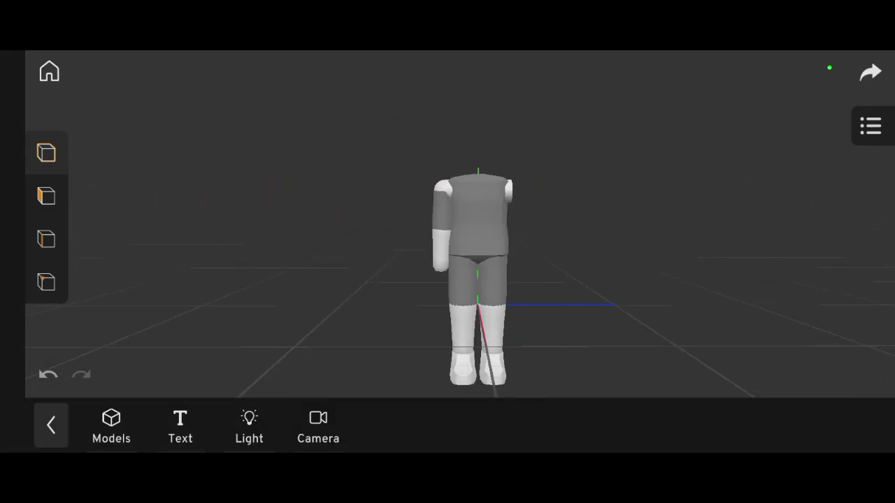
# Select the upper L1 arm piece, open and close its material settings, then deselect it
pyautogui.click(479, 280)
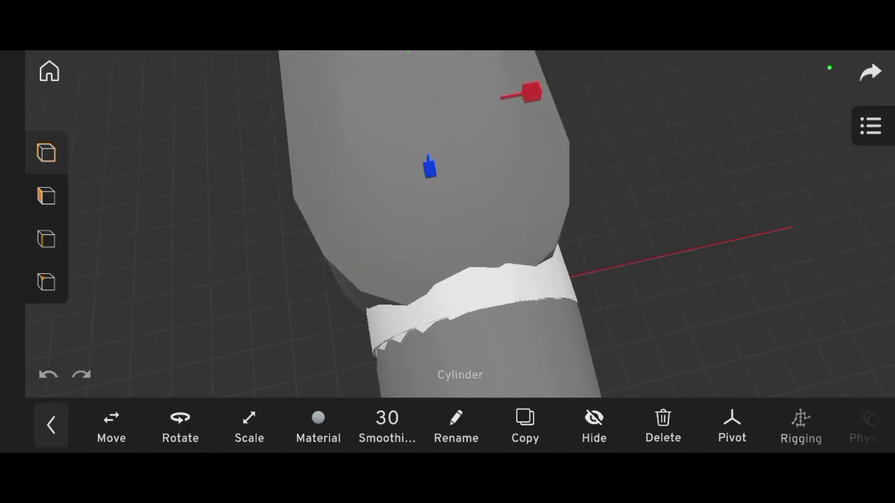
pyautogui.click(318, 425)
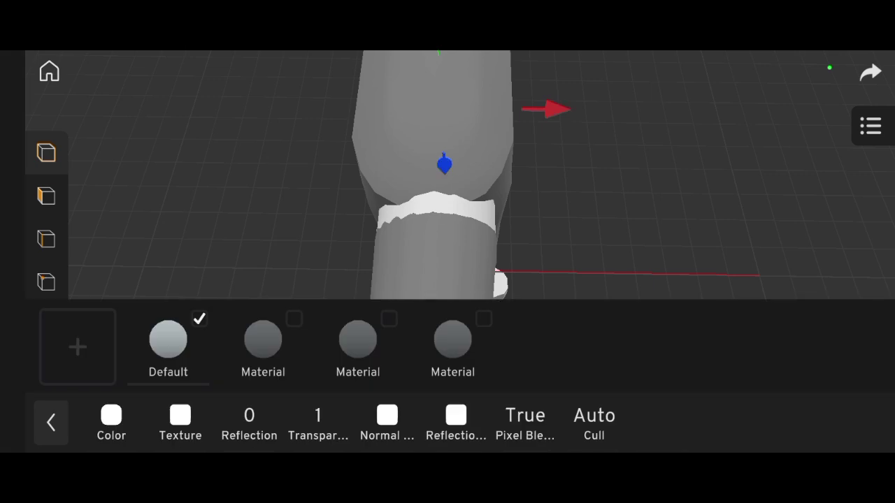
pyautogui.click(51, 422)
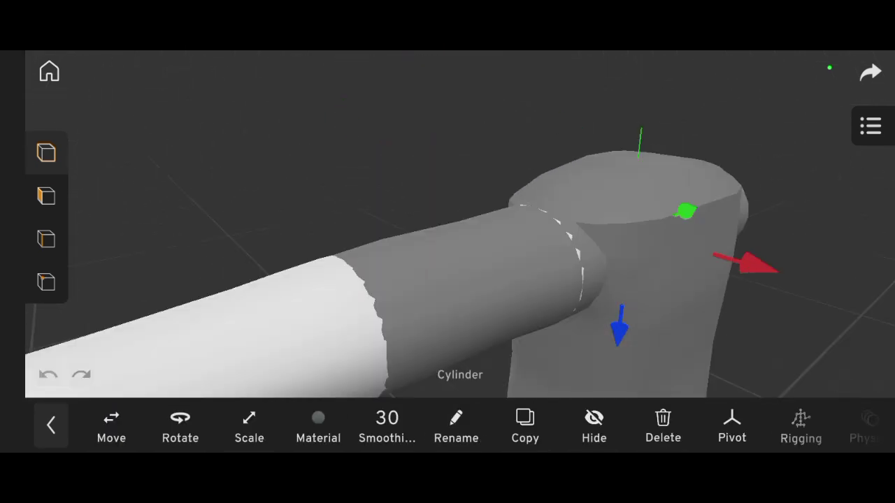
pyautogui.click(51, 425)
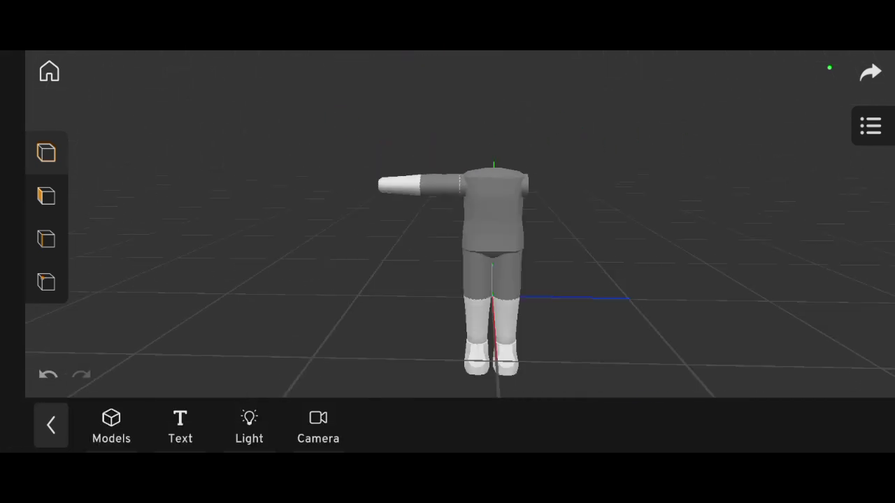
# Set the second upper L1 arm's first rotation value to -90° and apply it
pyautogui.click(482, 272)
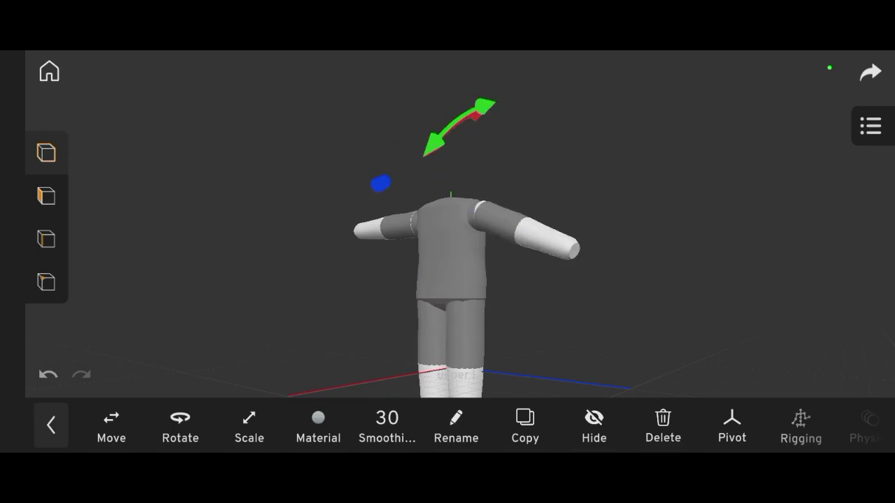
pyautogui.click(179, 425)
pyautogui.click(70, 422)
pyautogui.press('BackSpace')
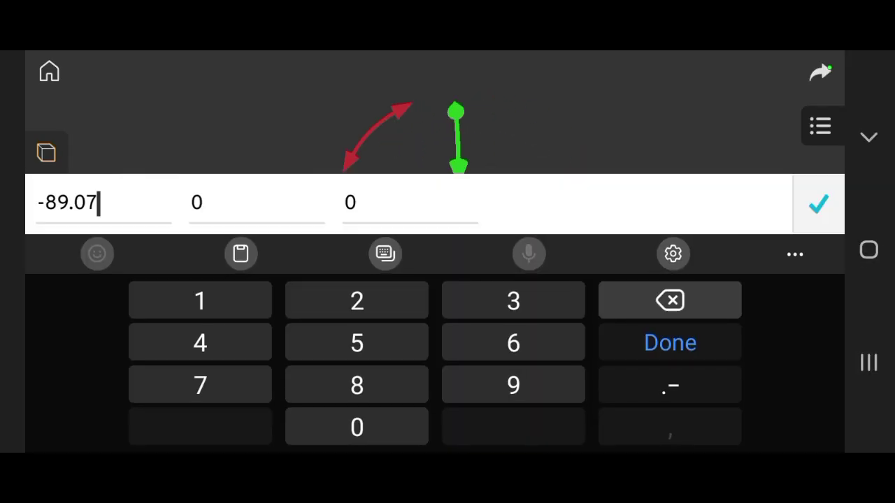
pyautogui.write('90')
pyautogui.click(670, 342)
pyautogui.click(818, 204)
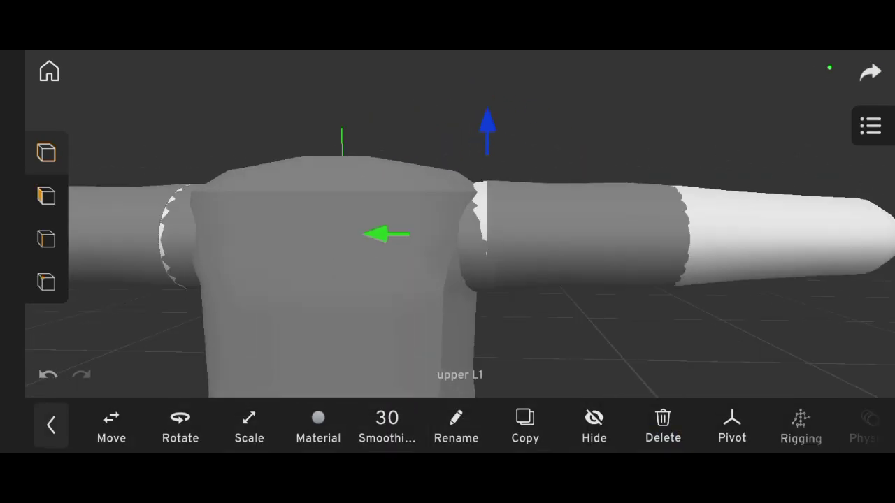